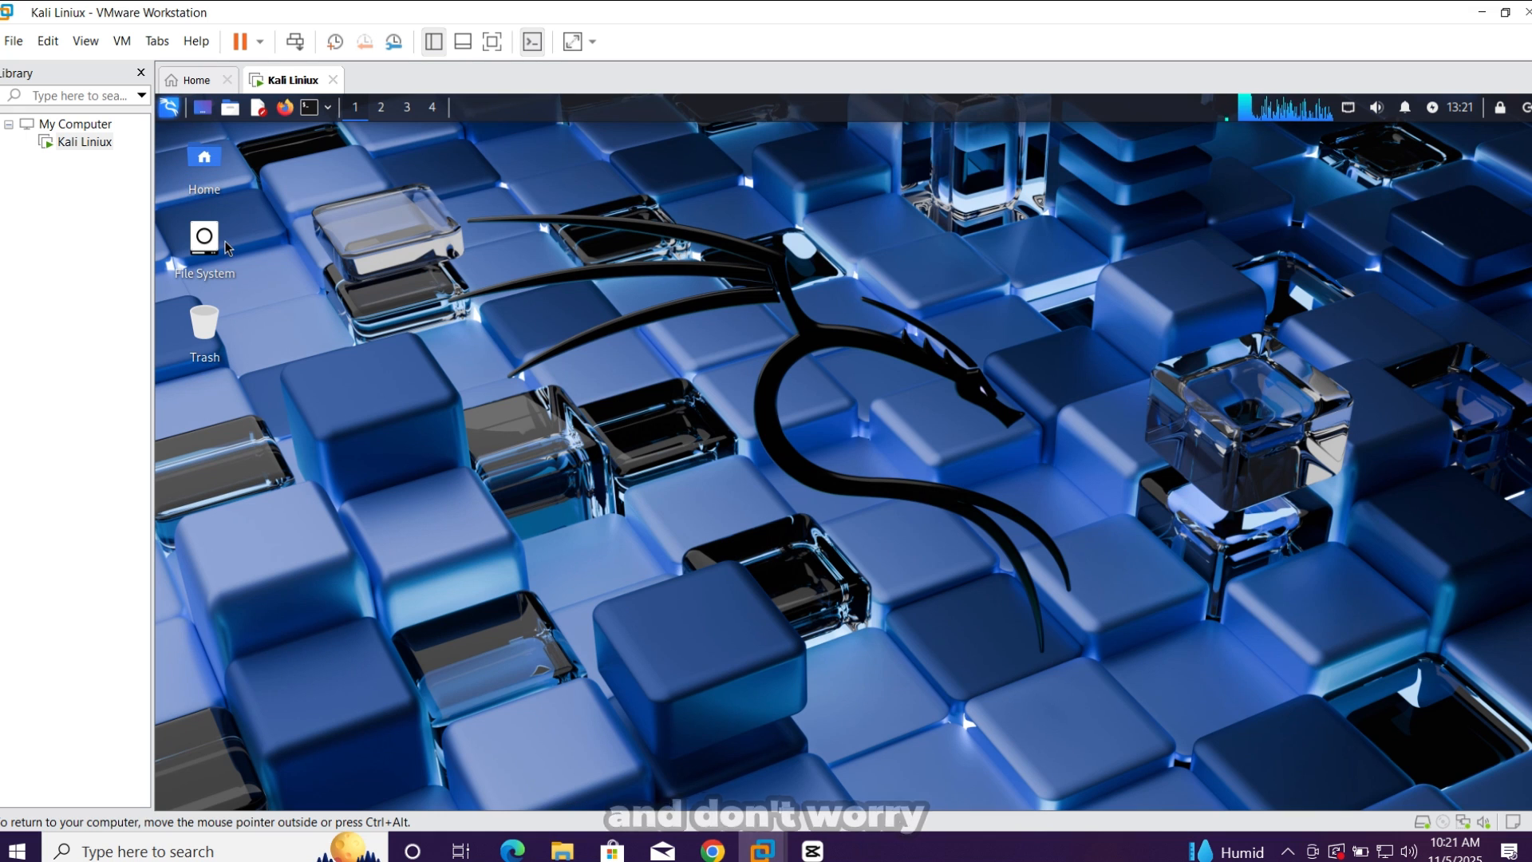
{"action": "left_click", "coordinate": [230, 106]}
{"action": "left_click", "coordinate": [307, 107]}
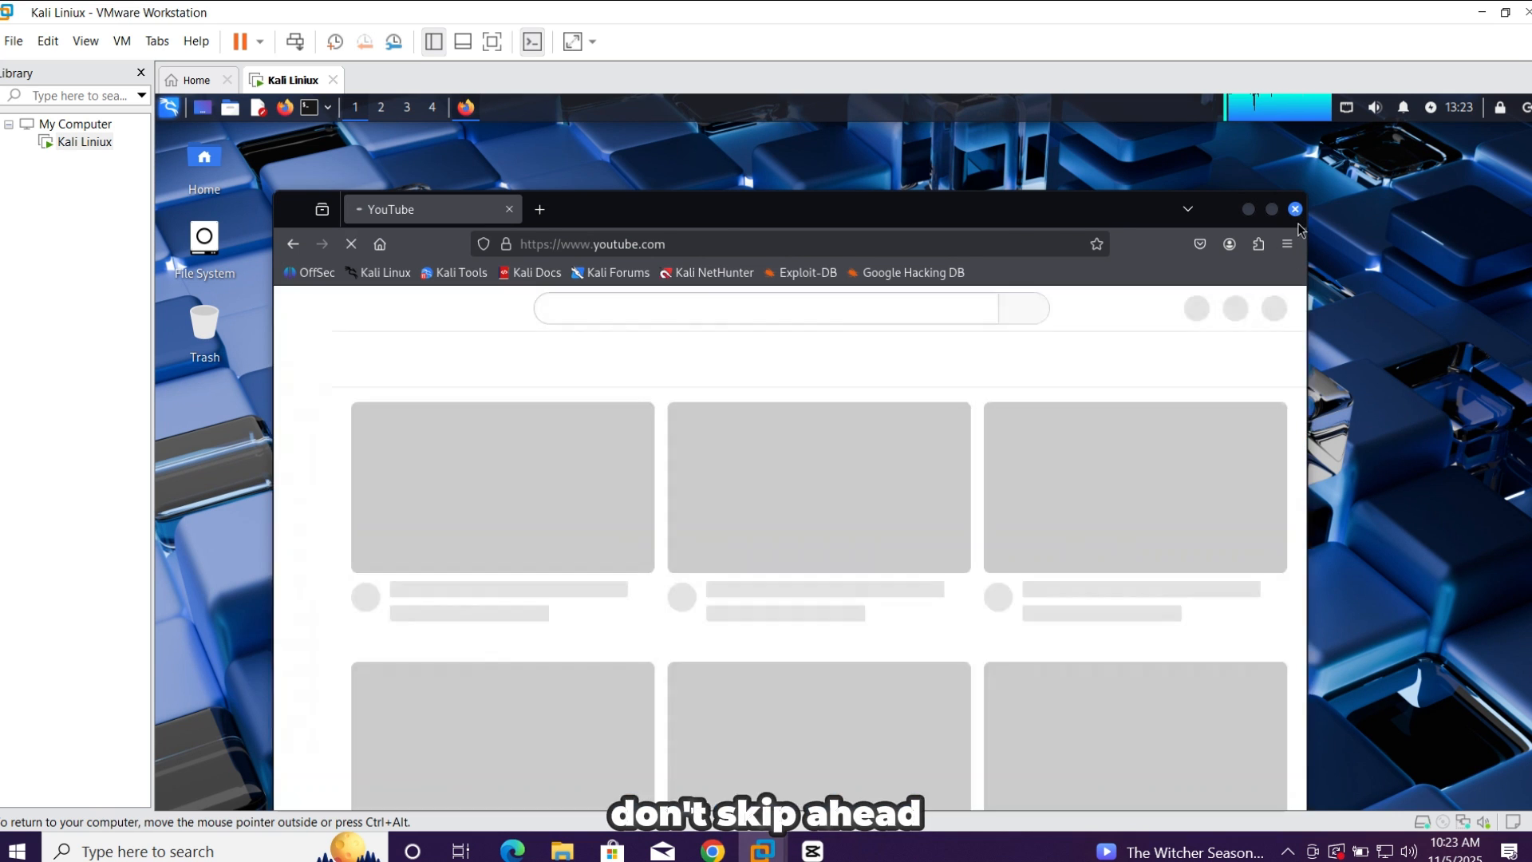
{"action": "left_click", "coordinate": [1295, 209]}
{"action": "double_click", "coordinate": [204, 323]}
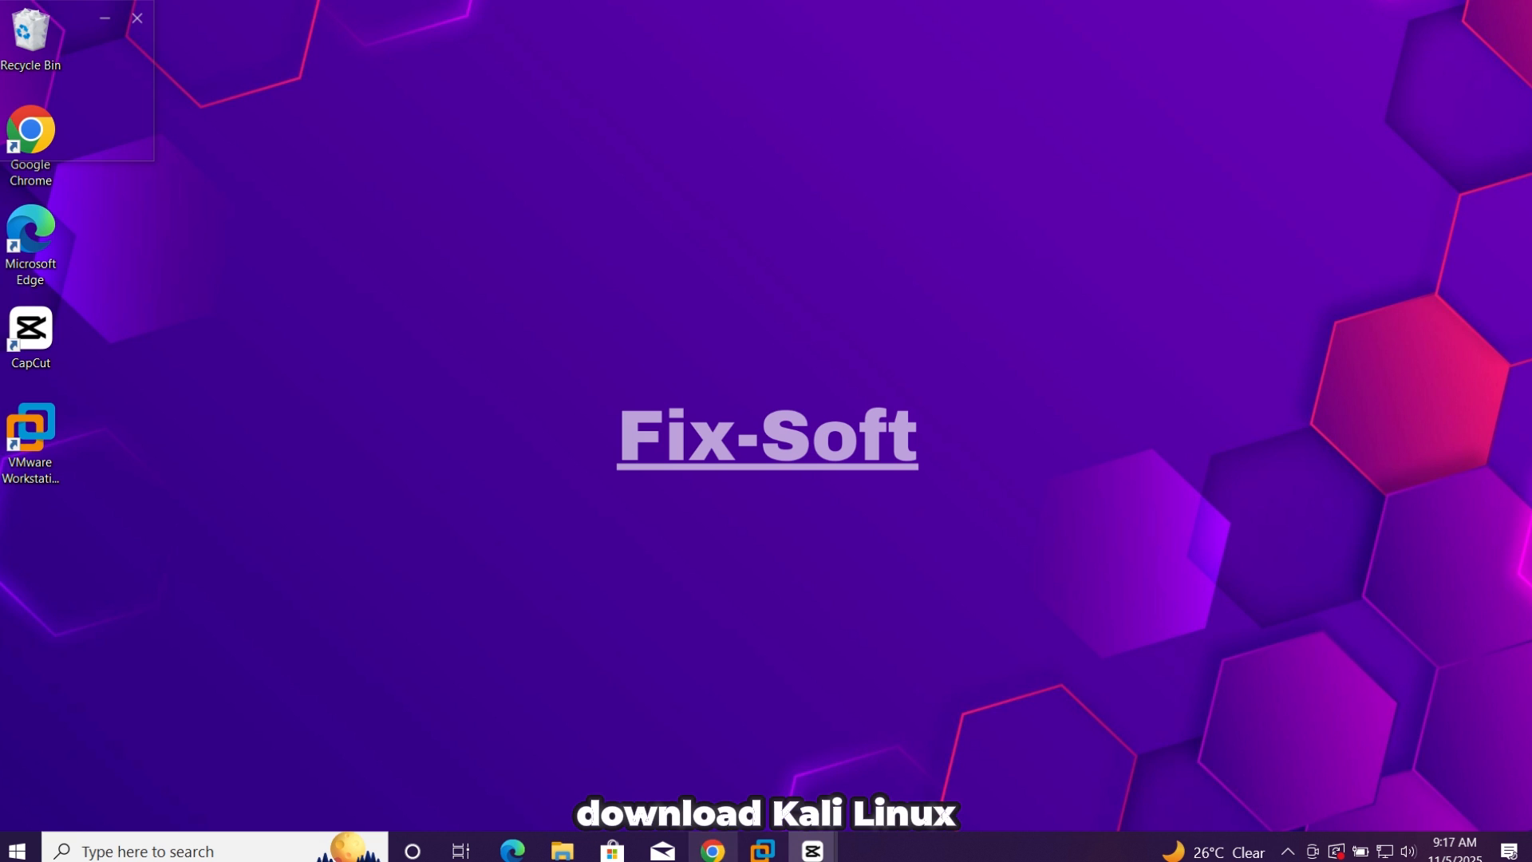
Open Google Chrome and search the web for "kali liniux"
{"action": "left_click", "coordinate": [712, 850]}
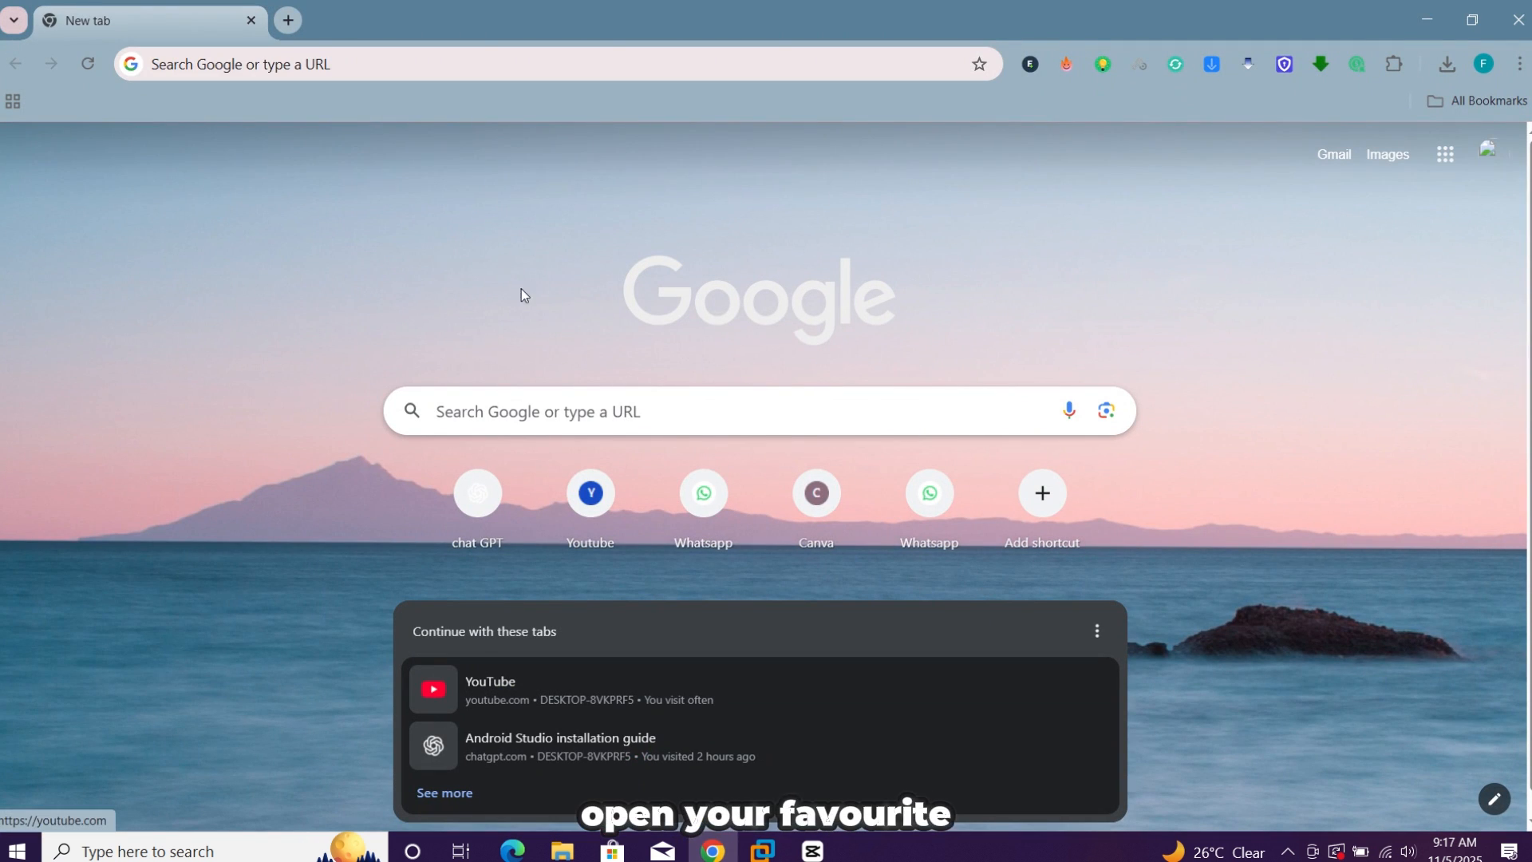
{"action": "left_click", "coordinate": [400, 65]}
{"action": "type", "text": "k"}
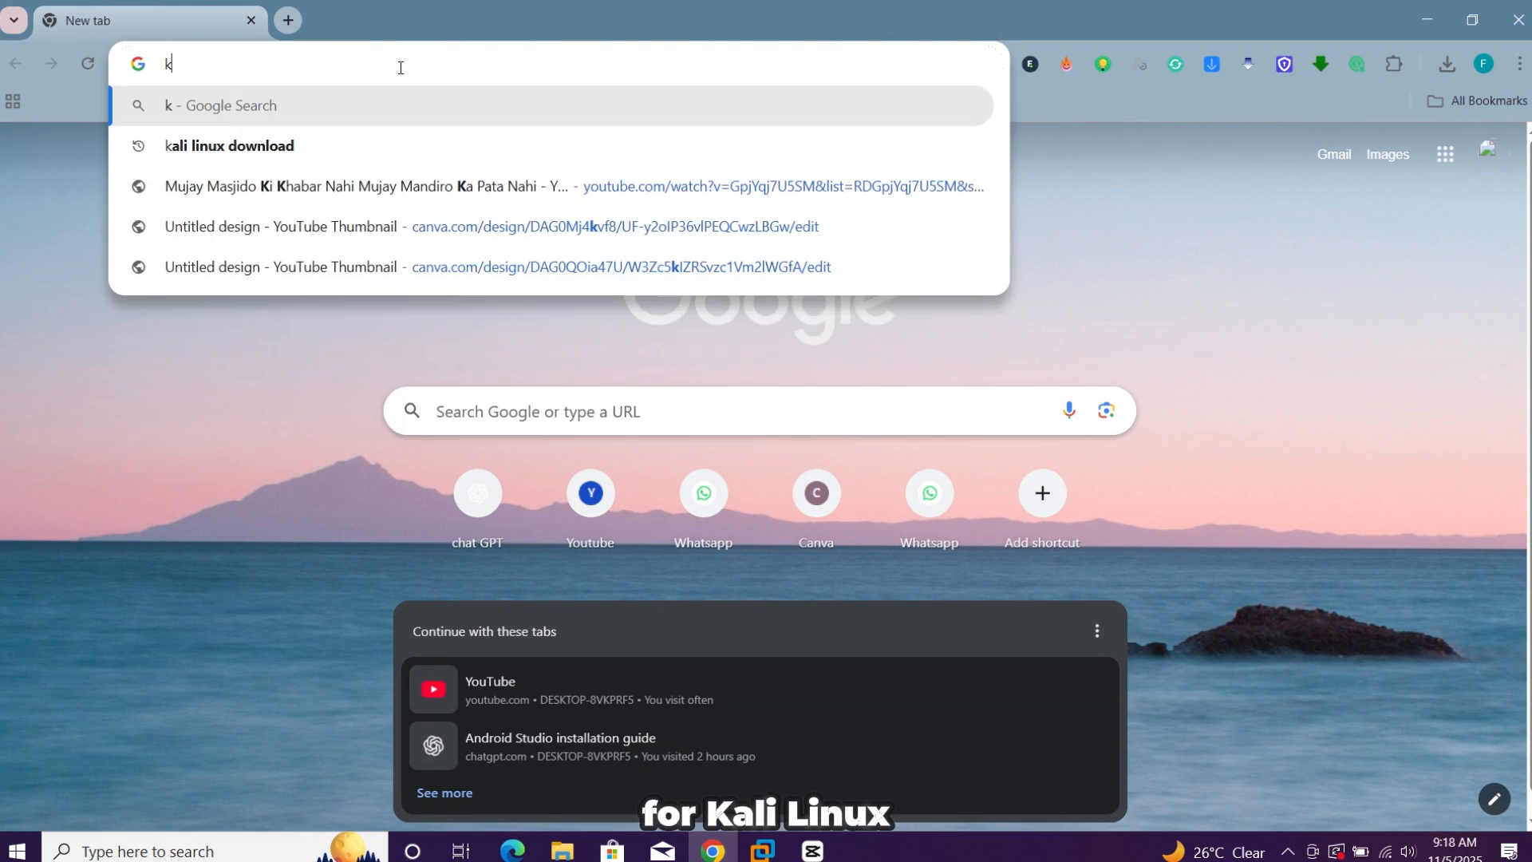
{"action": "type", "text": "ali"}
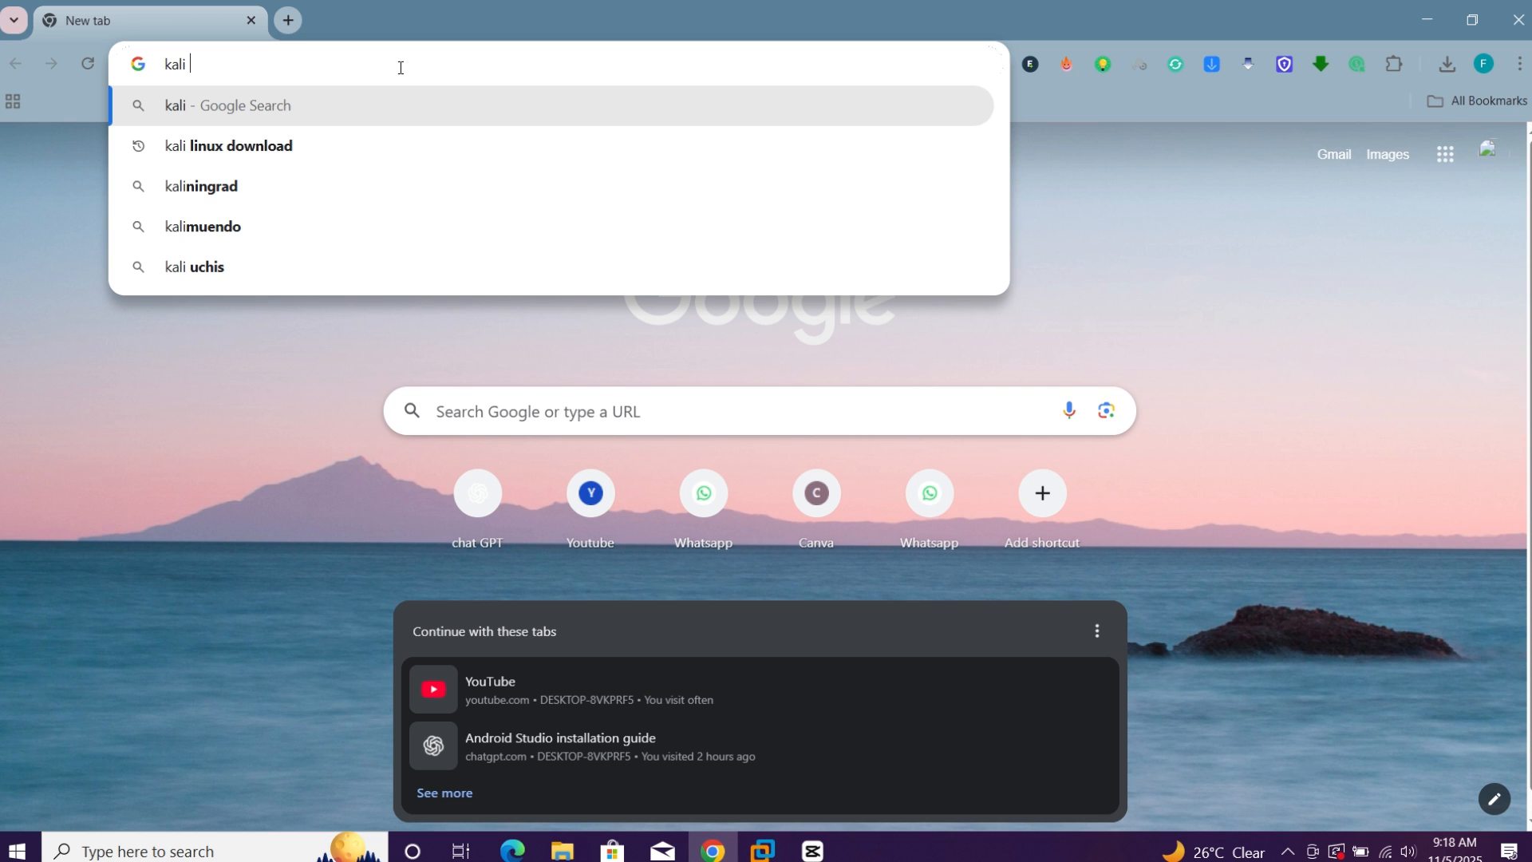
{"action": "type", "text": " liniux"}
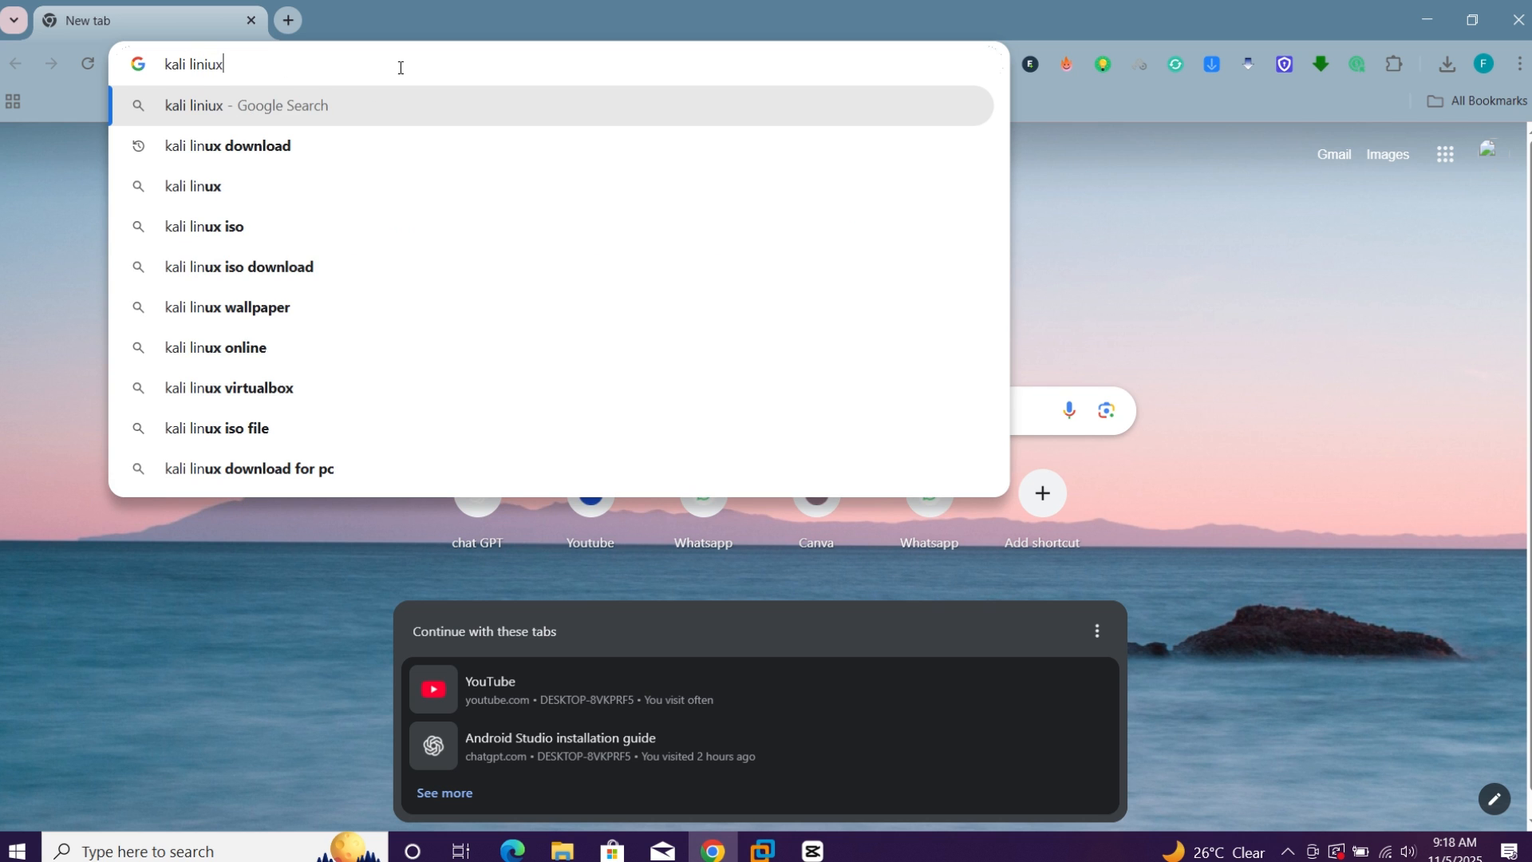
{"action": "key", "text": "Return"}
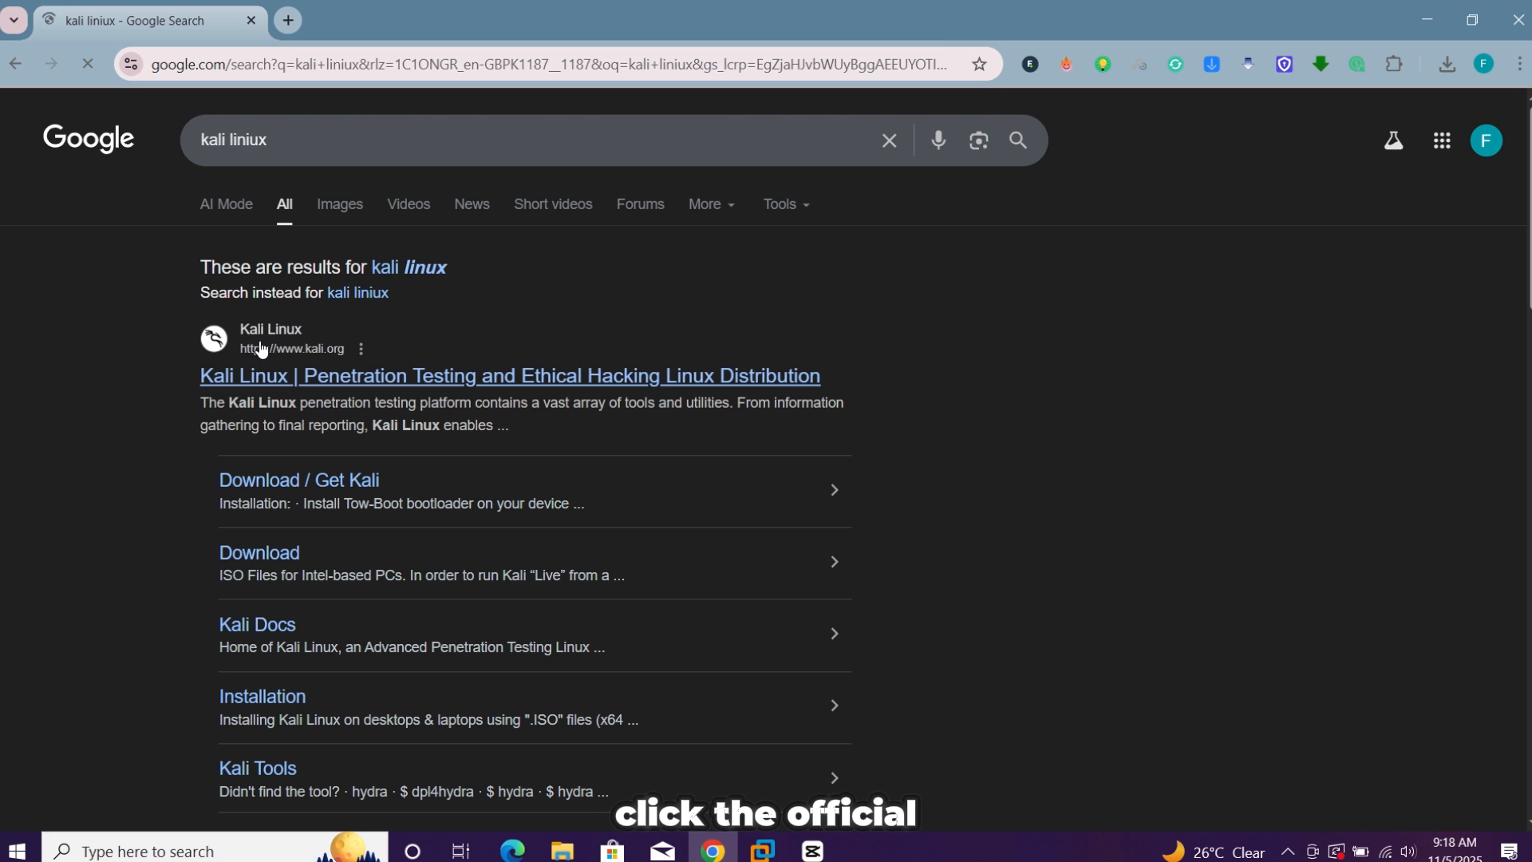
Go to the download page of the official Kali Linux website and switch it to the dark theme
{"action": "left_click", "coordinate": [375, 387]}
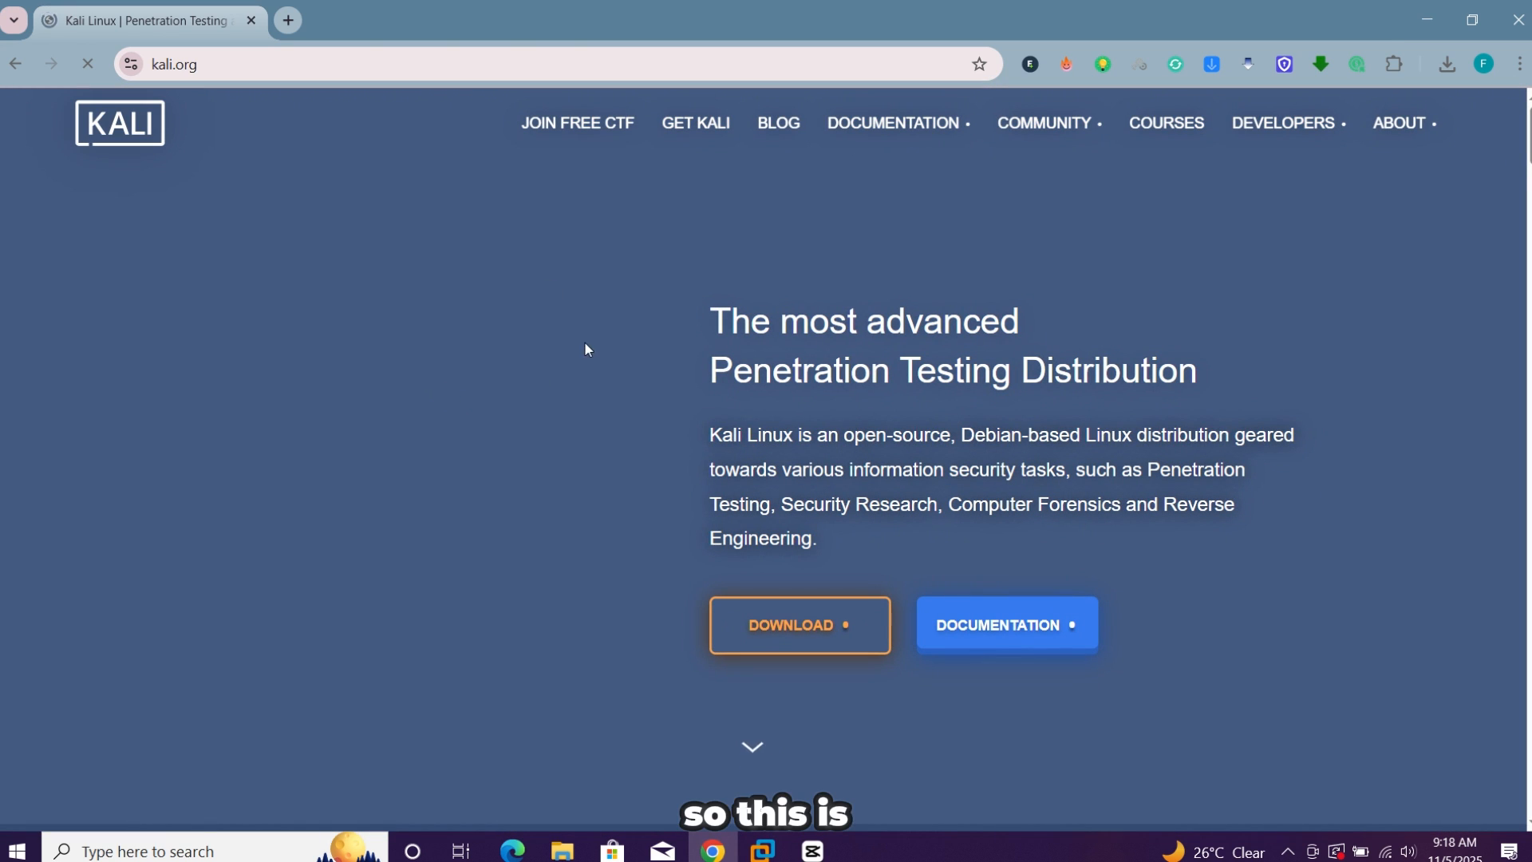
{"action": "scroll", "coordinate": [560, 372], "scroll_direction": "down", "scroll_amount": 5}
{"action": "scroll", "coordinate": [558, 366], "scroll_direction": "up", "scroll_amount": 5}
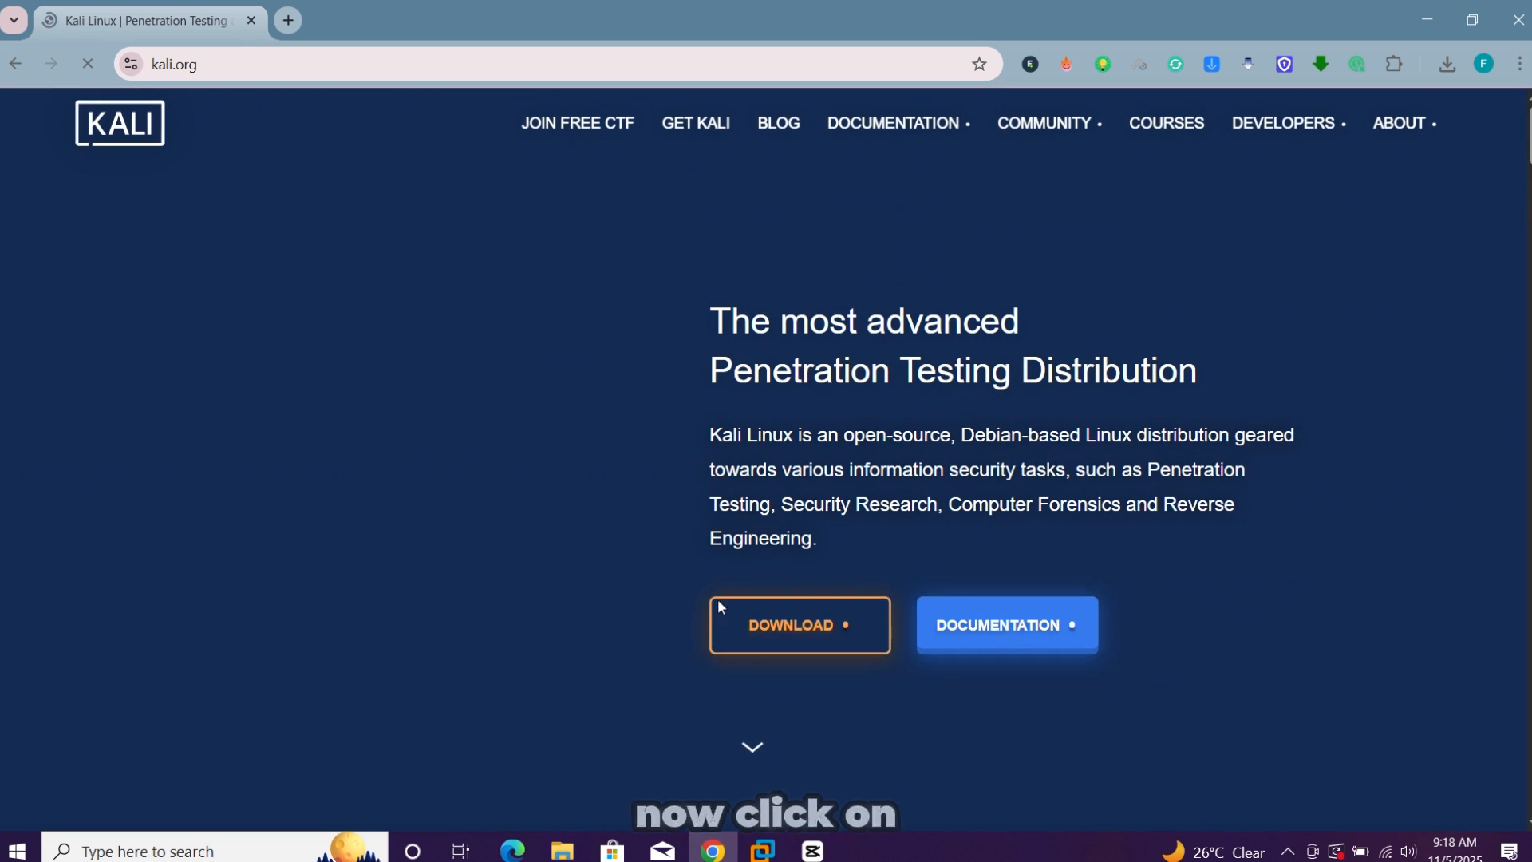
{"action": "left_click", "coordinate": [784, 635]}
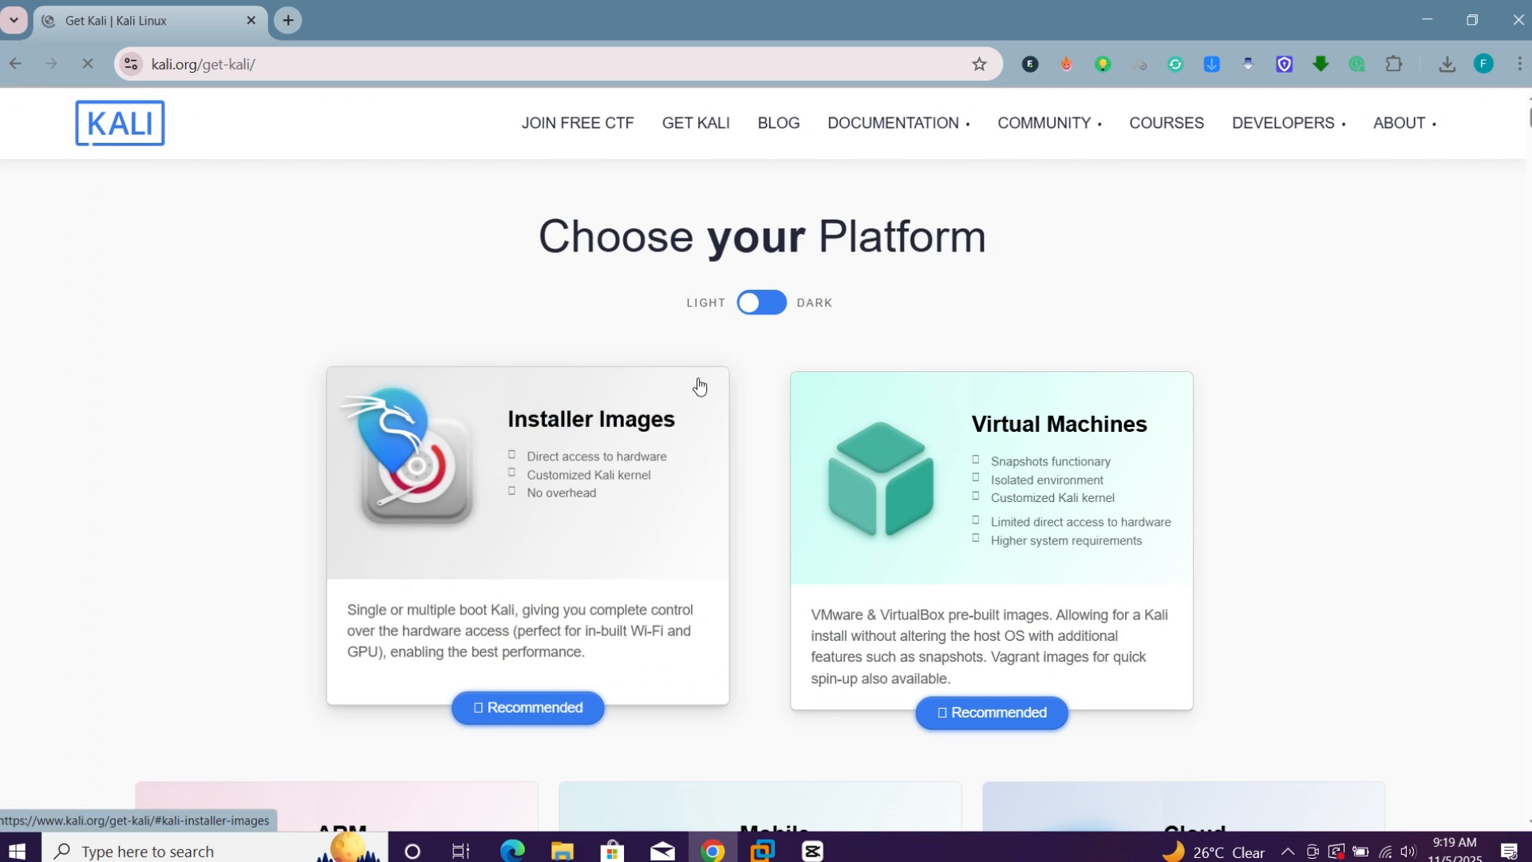
{"action": "left_click", "coordinate": [768, 307]}
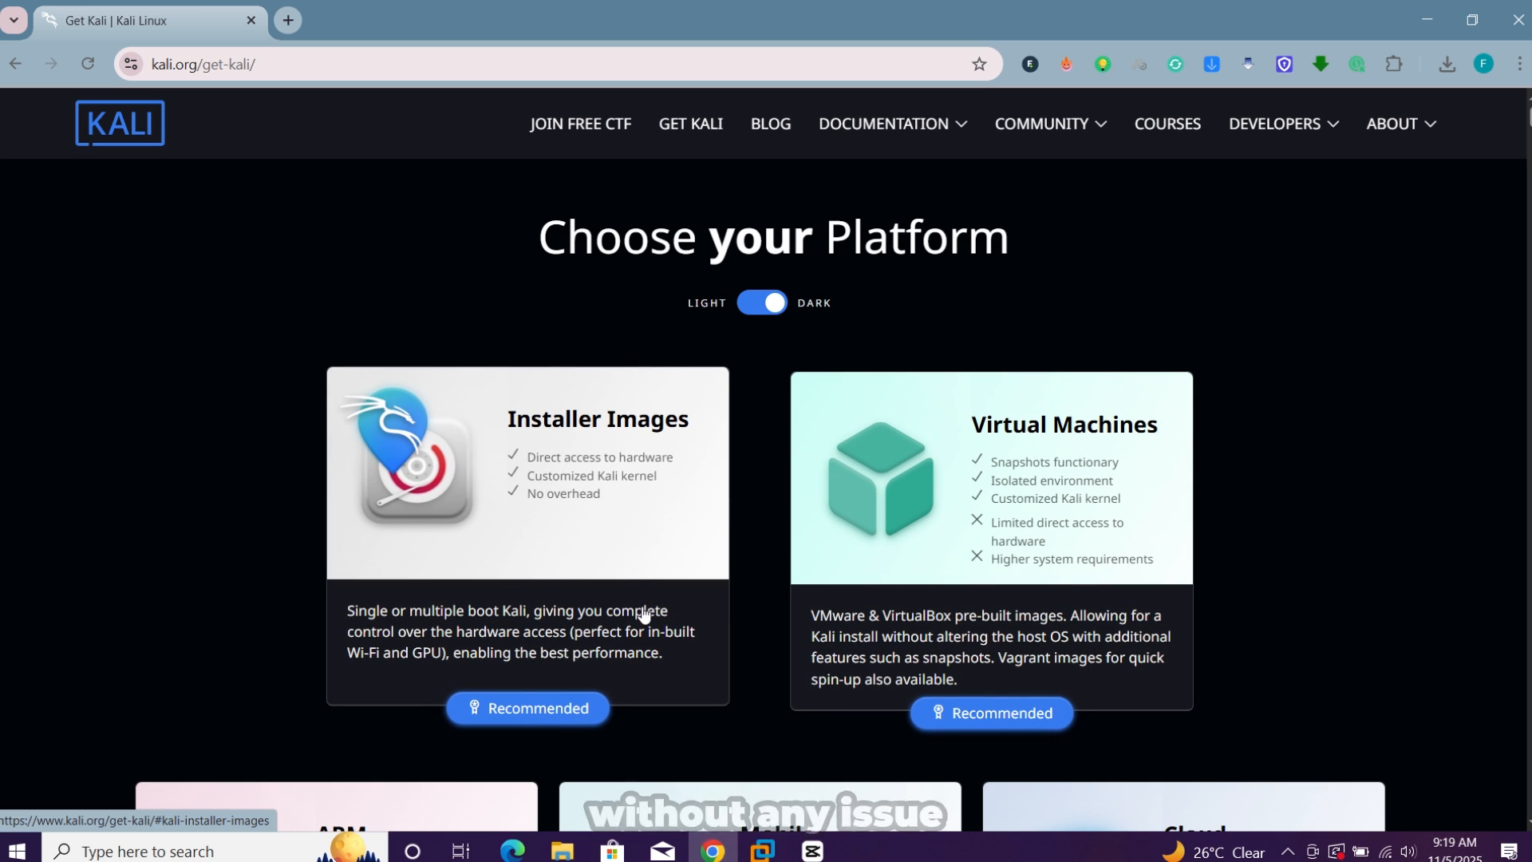
Download the complete offline Installer ISO from the Installer Images section and check the browser's downloads
{"action": "left_click", "coordinate": [517, 713]}
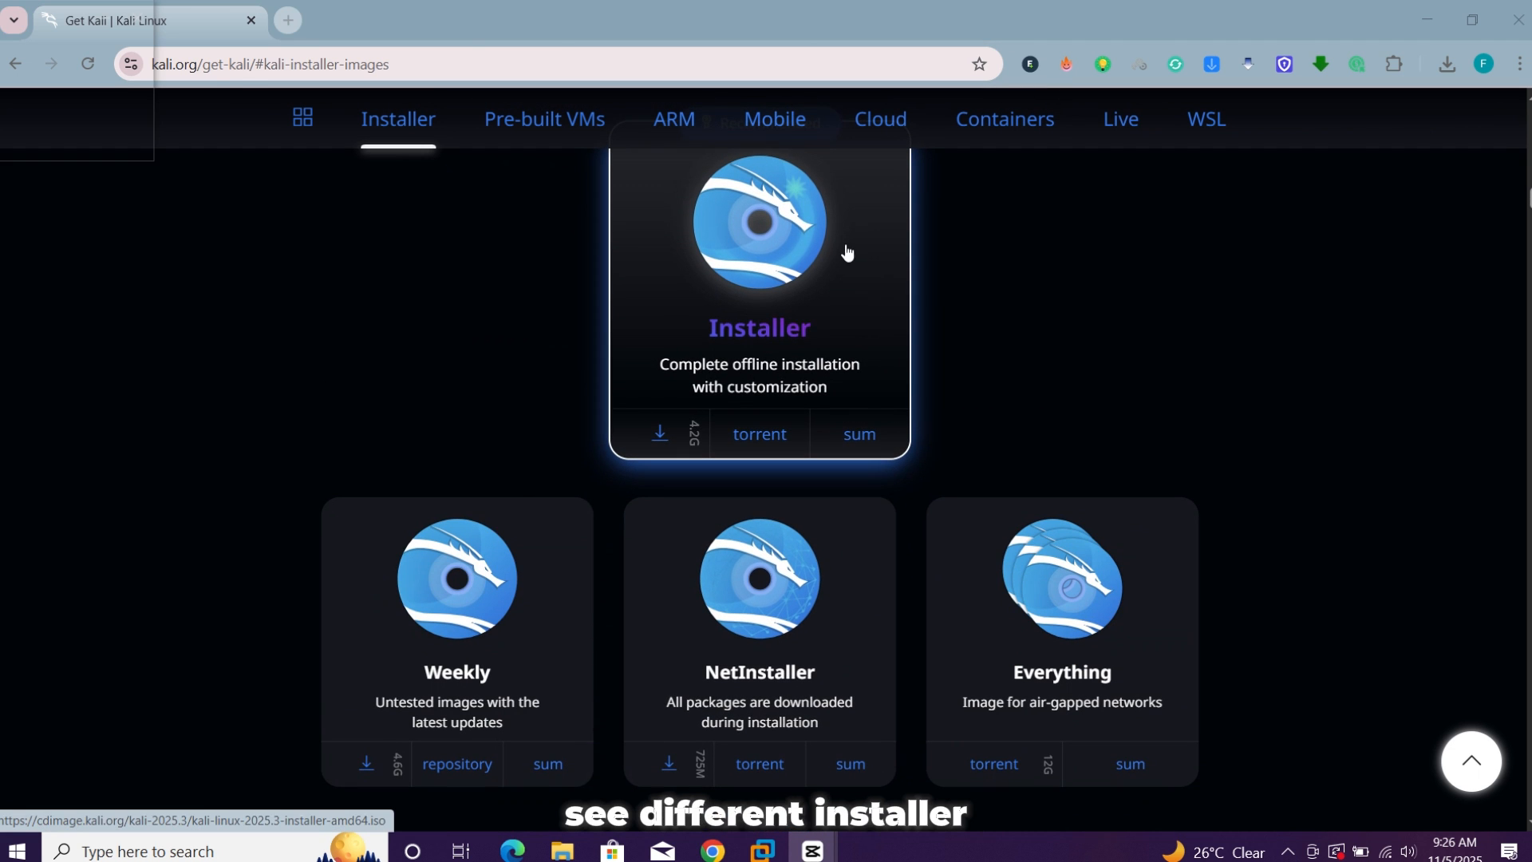
{"action": "left_click", "coordinate": [658, 439]}
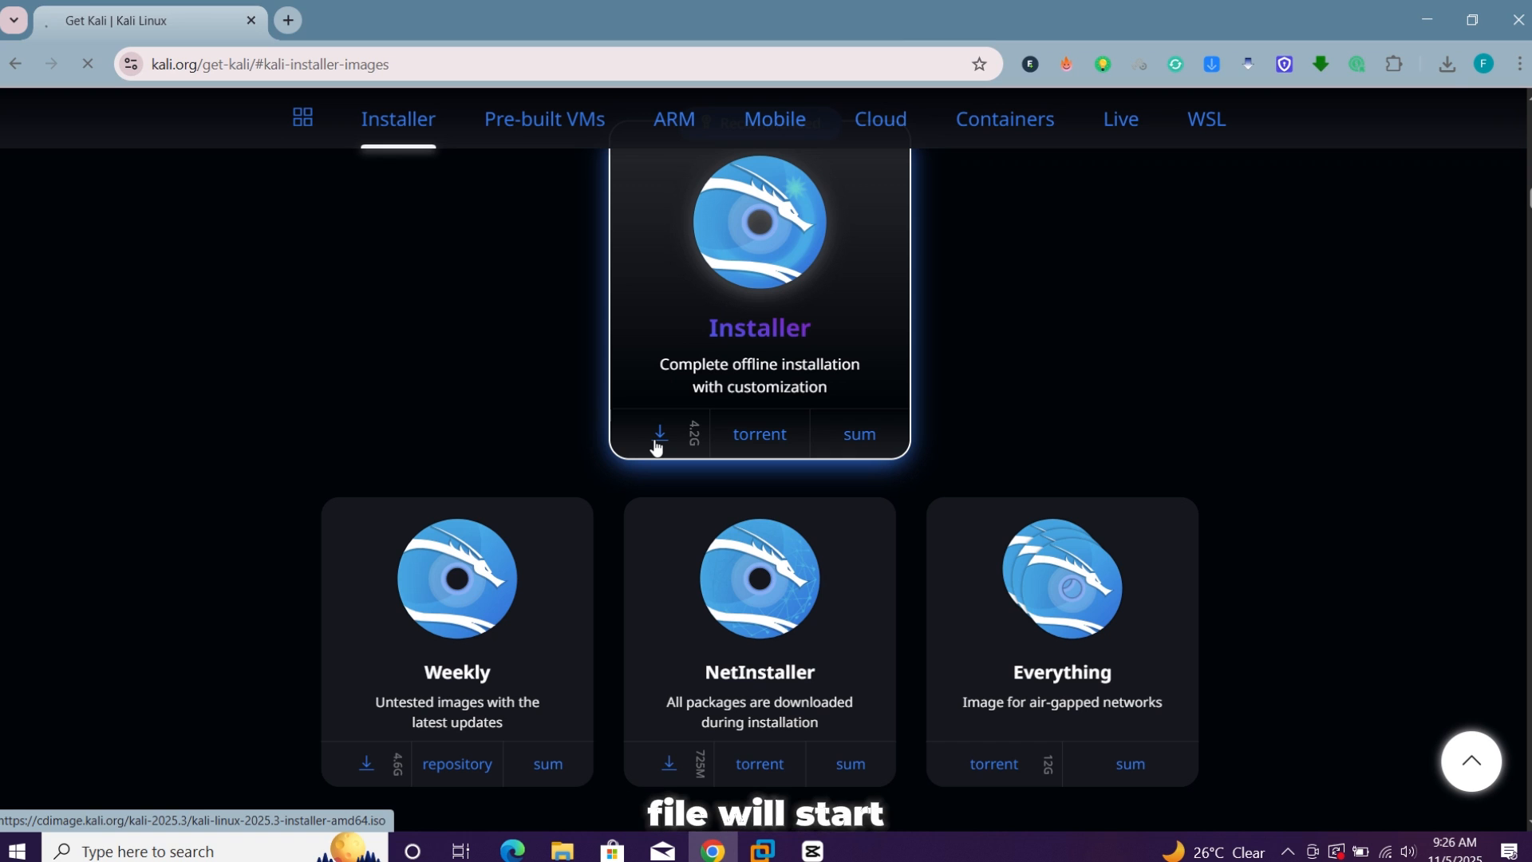
{"action": "left_click", "coordinate": [1446, 64]}
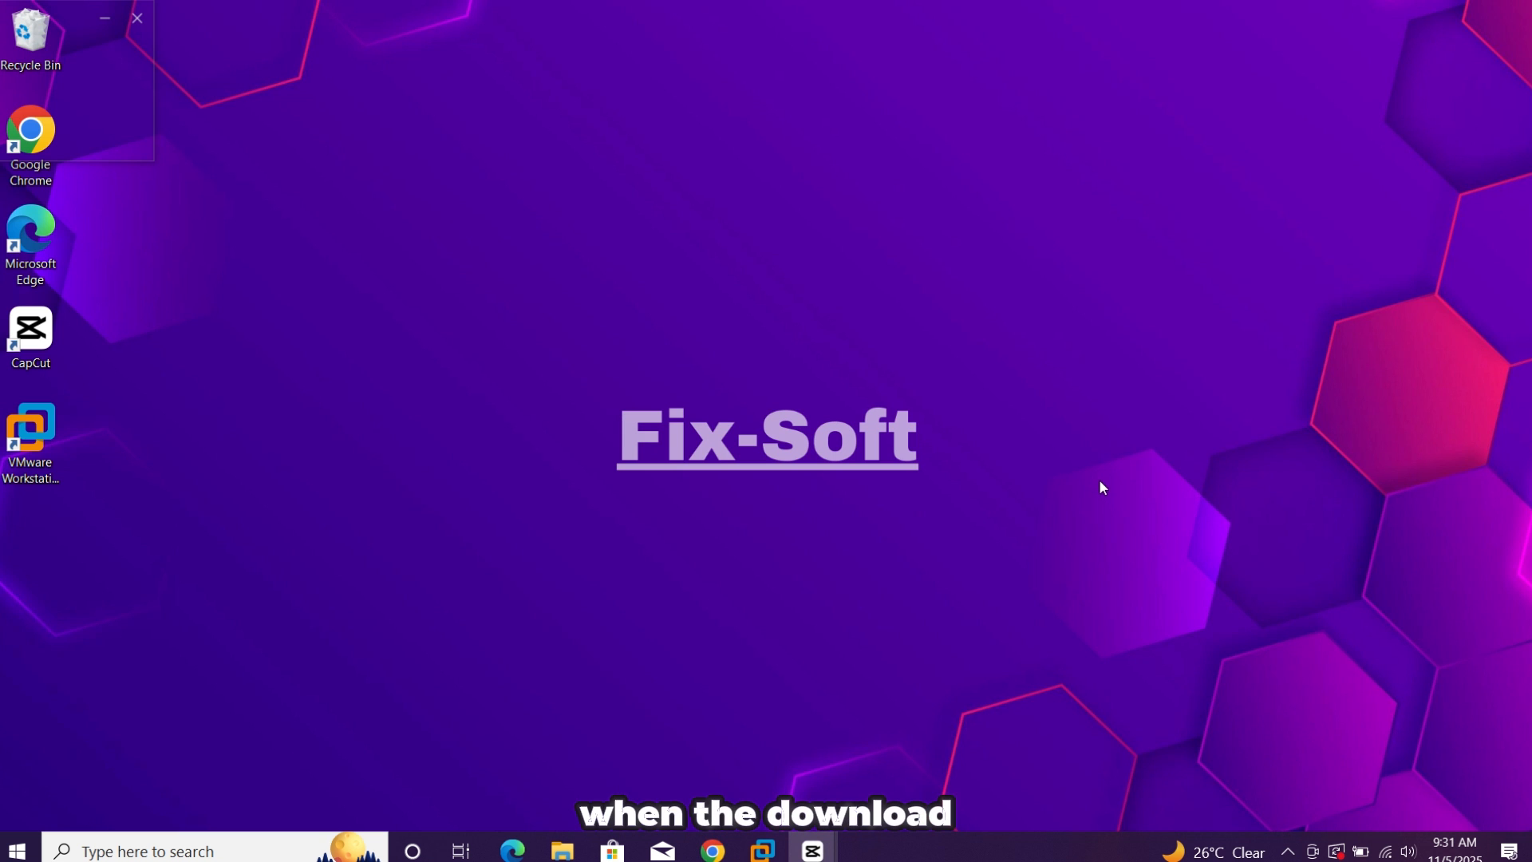
Look at the kali-linux-2025.3-live-amd64 image in the Downlods folder on drive D in File Explorer, then minimize the window
{"action": "left_click", "coordinate": [564, 851]}
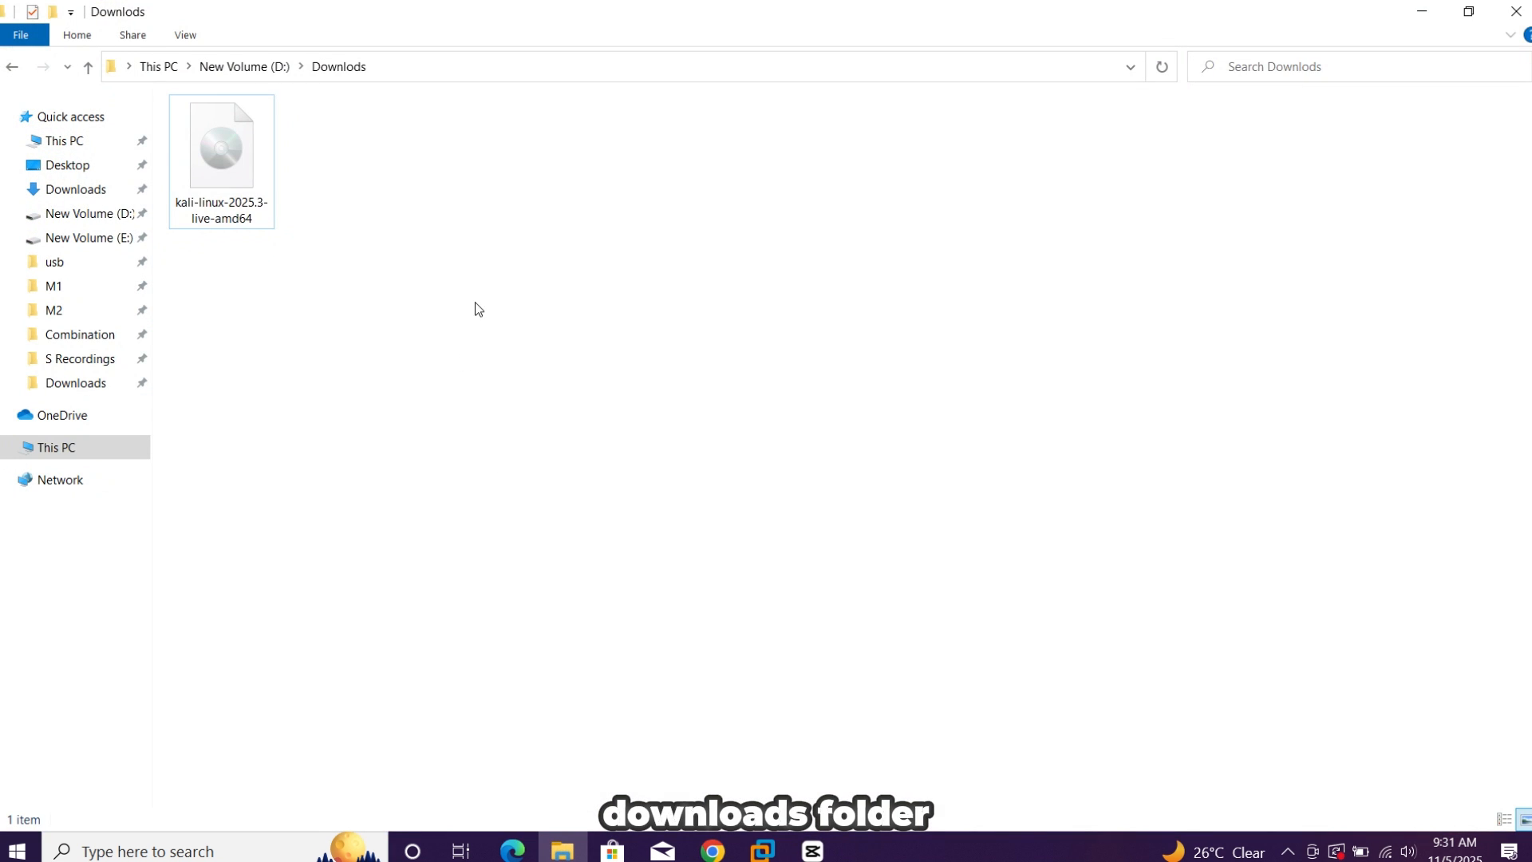
{"action": "left_click_drag", "start_coordinate": [476, 307], "coordinate": [195, 117]}
{"action": "left_click", "coordinate": [383, 233]}
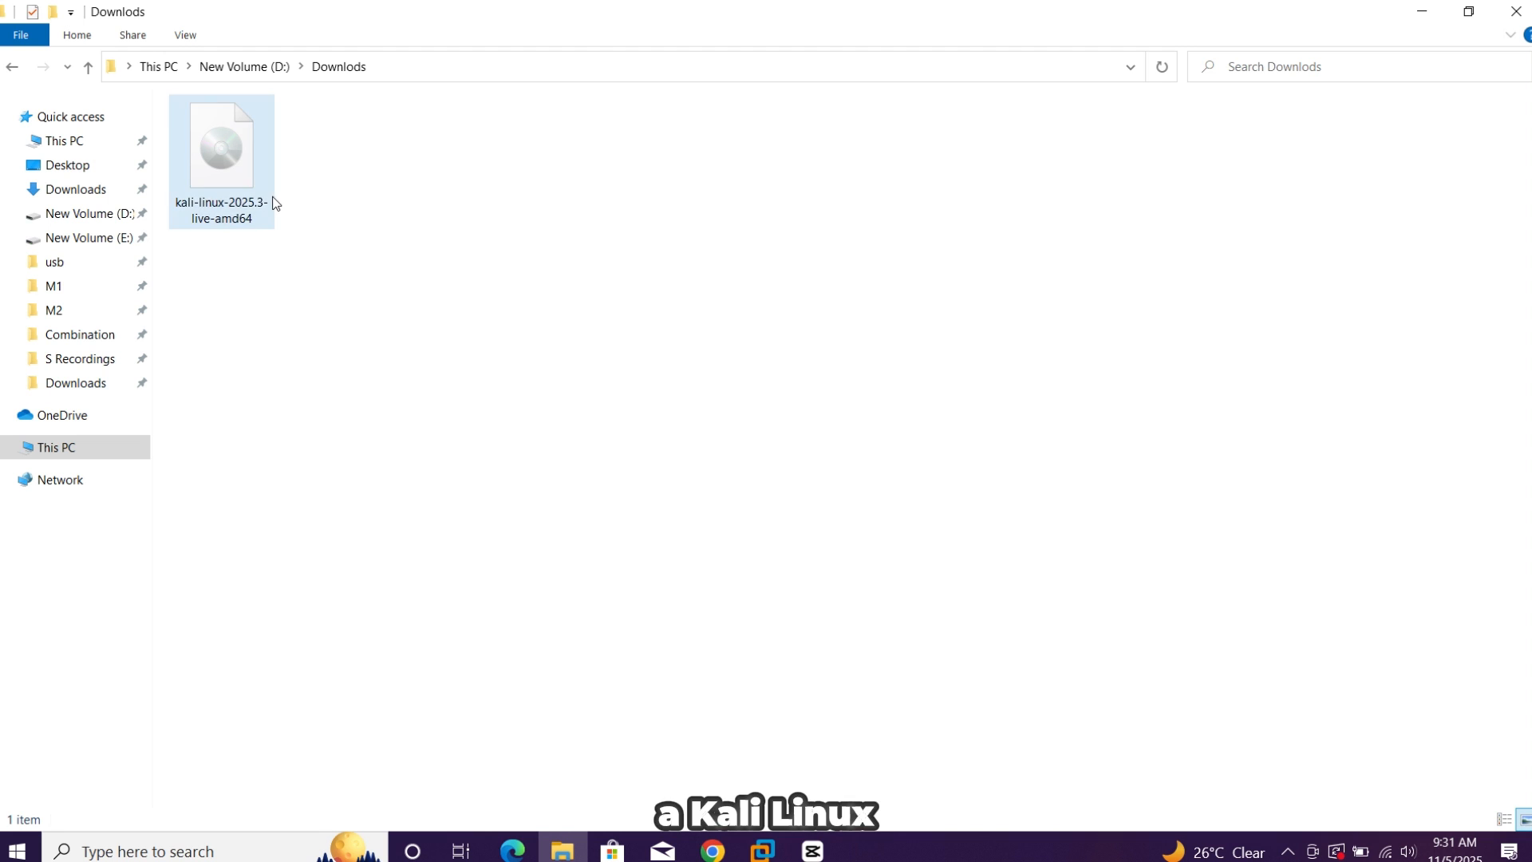
{"action": "left_click", "coordinate": [1410, 9]}
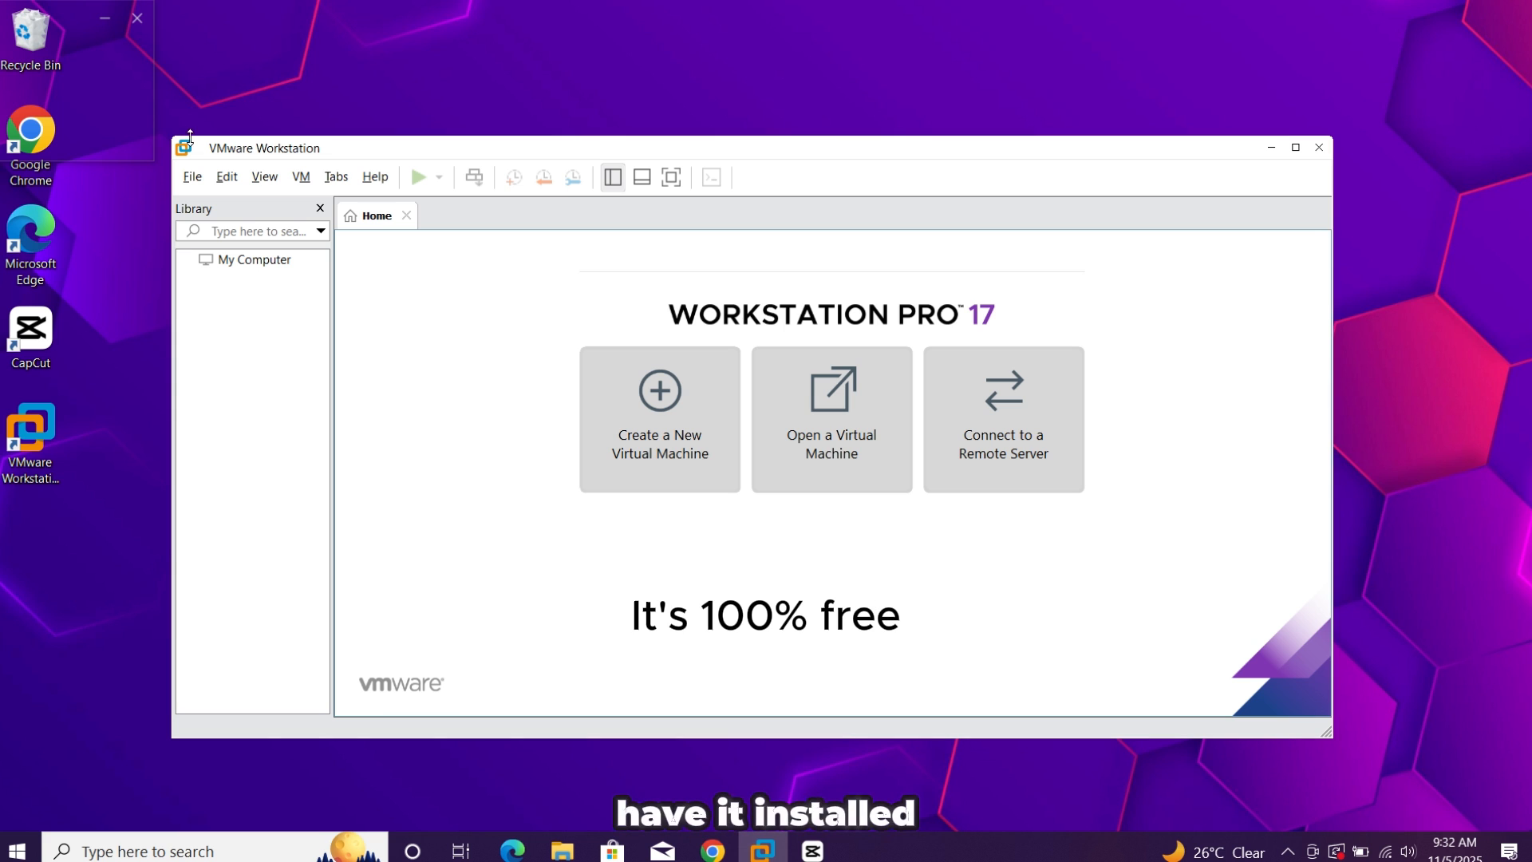
Enlarge the VMware Workstation window vertically and start creating a new virtual machine with the Typical (recommended) configuration
{"action": "left_click_drag", "start_coordinate": [527, 137], "coordinate": [526, 32]}
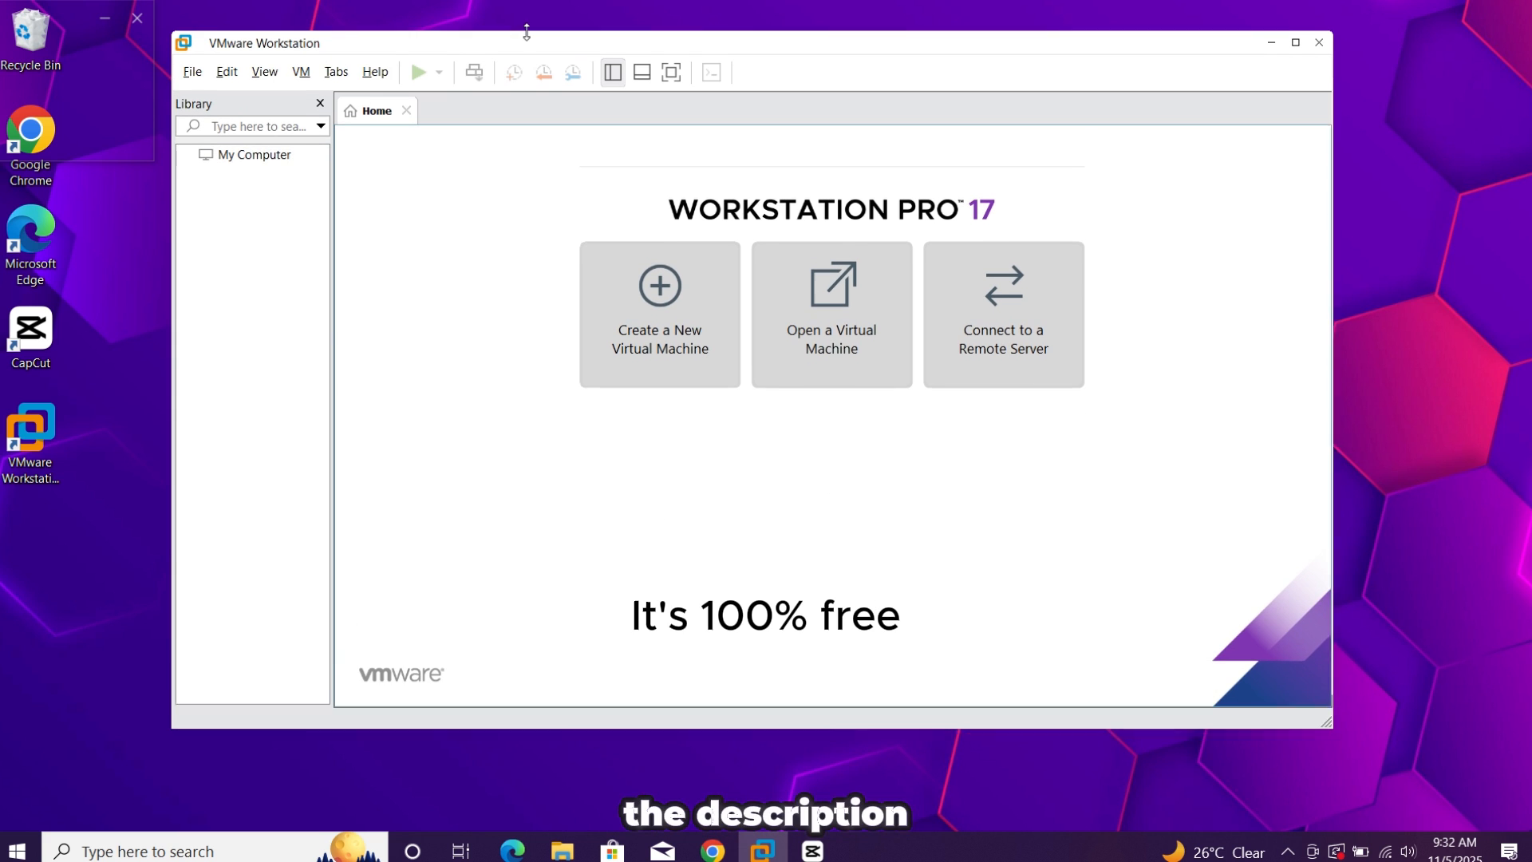
{"action": "left_click_drag", "start_coordinate": [500, 728], "coordinate": [501, 790]}
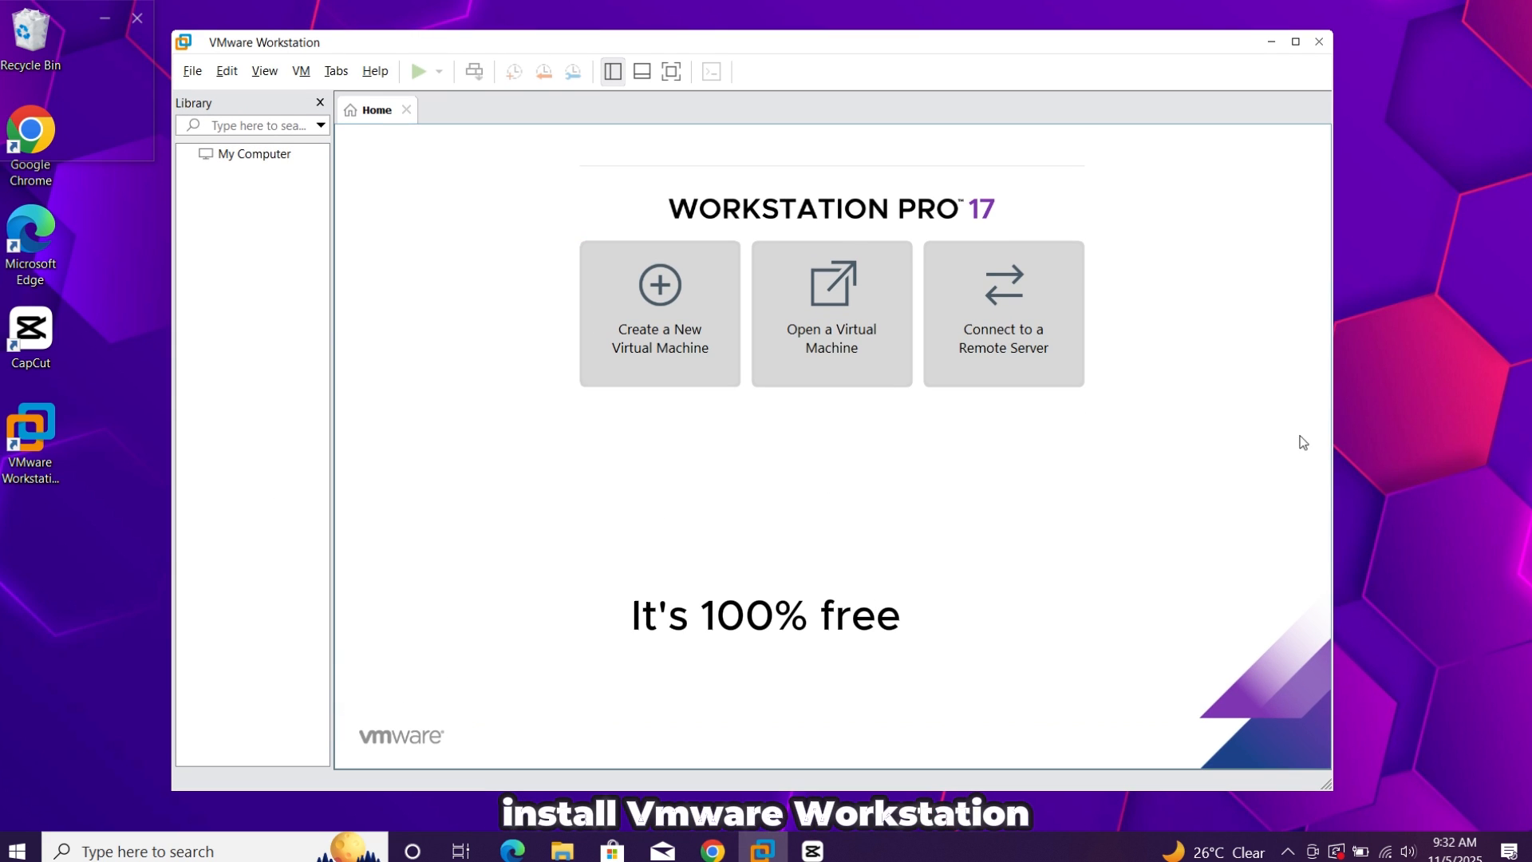
{"action": "left_click", "coordinate": [643, 300]}
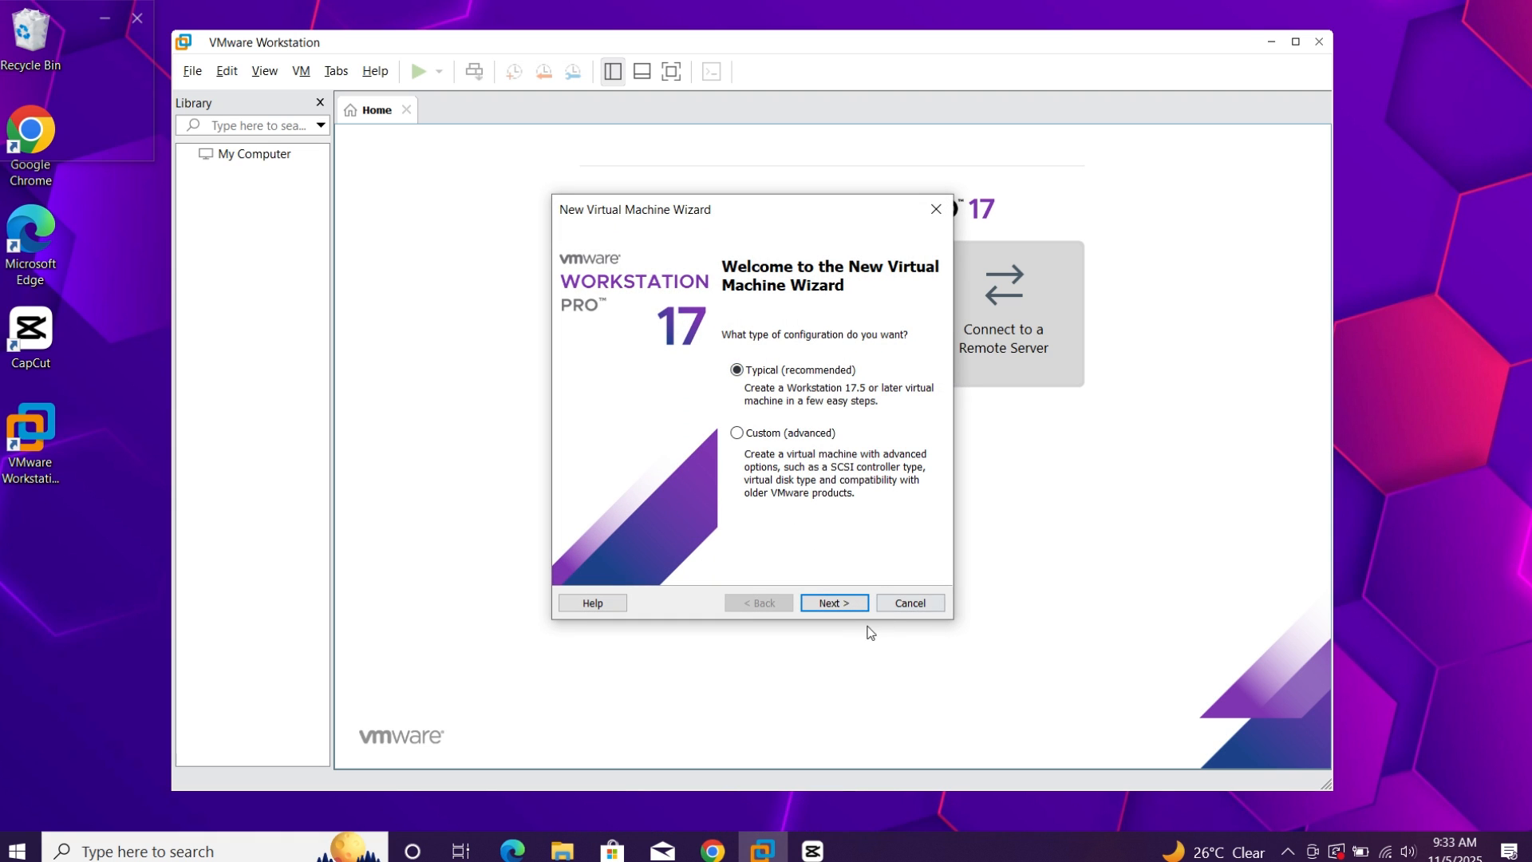
{"action": "left_click", "coordinate": [847, 604]}
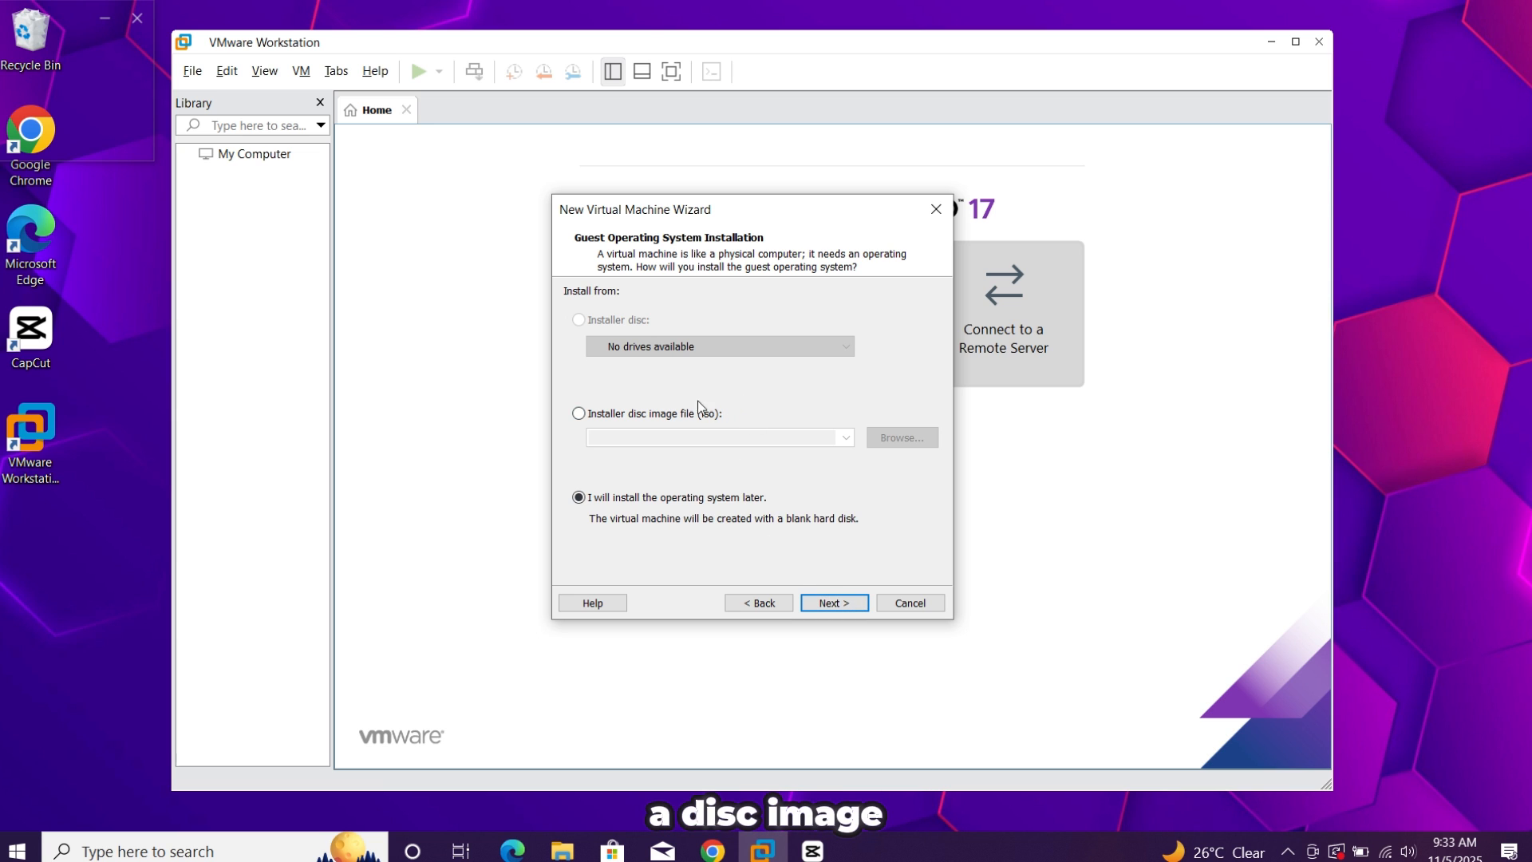
Set the installer disc image to kali-linux-2025.3-live-amd64.iso from the D:\Downlods folder and continue to the guest operating system selection
{"action": "left_click", "coordinate": [668, 414]}
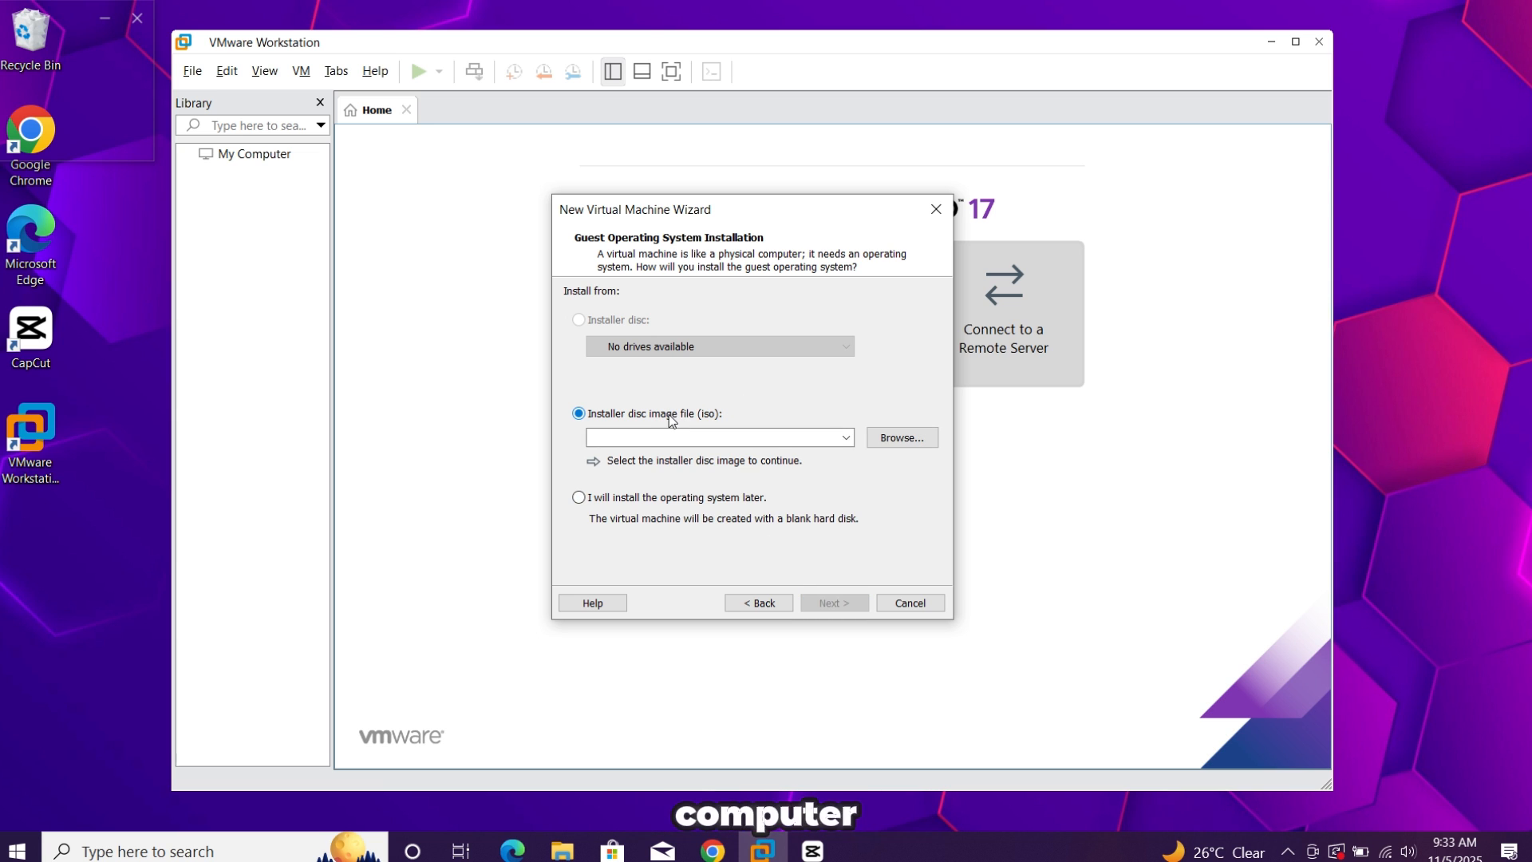
{"action": "left_click", "coordinate": [909, 437]}
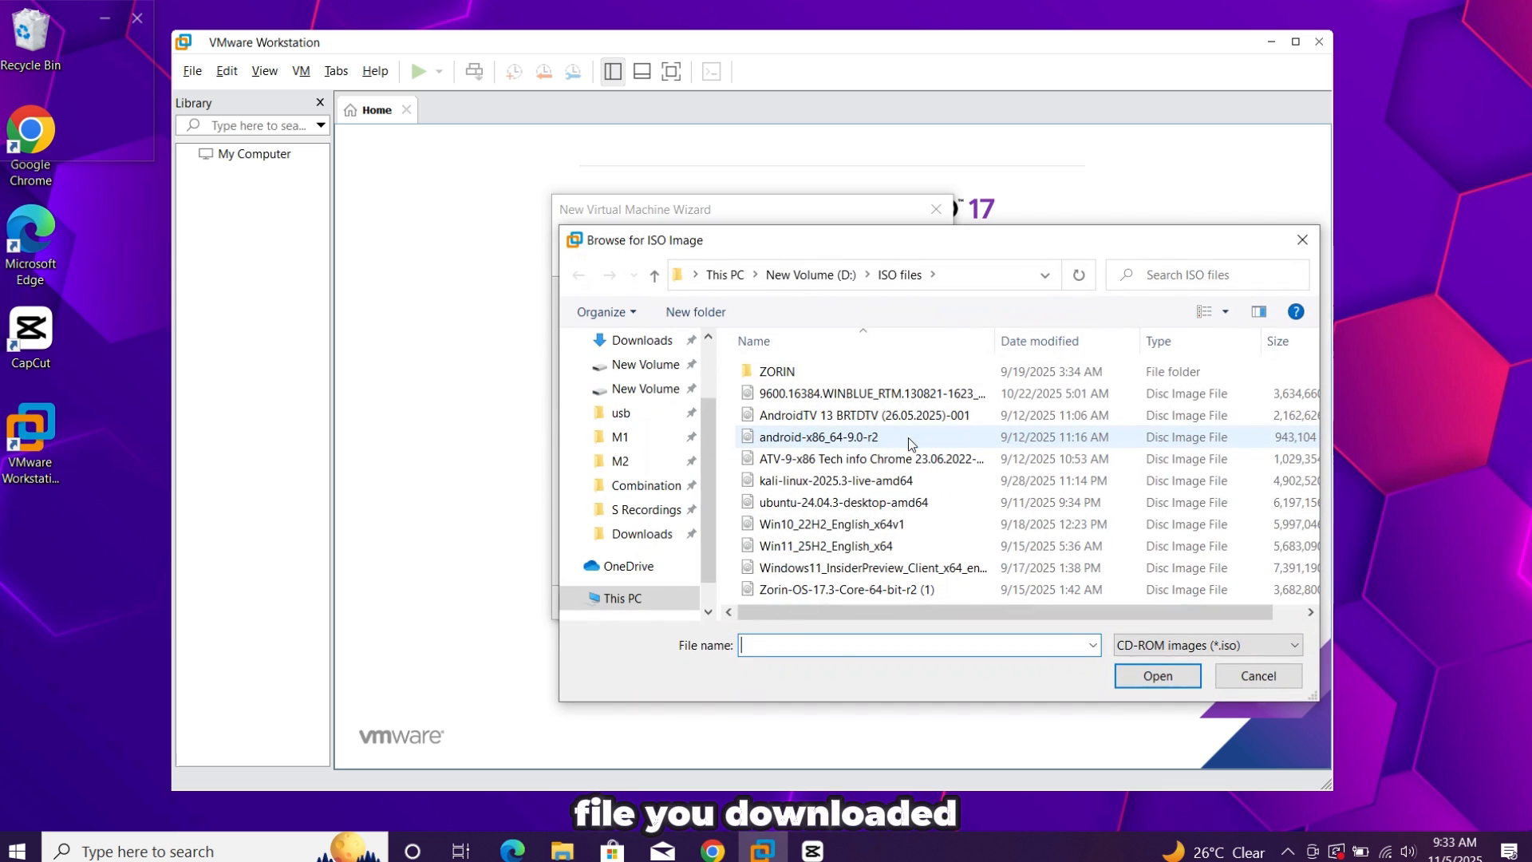
{"action": "scroll", "coordinate": [639, 489], "scroll_direction": "up", "scroll_amount": 1}
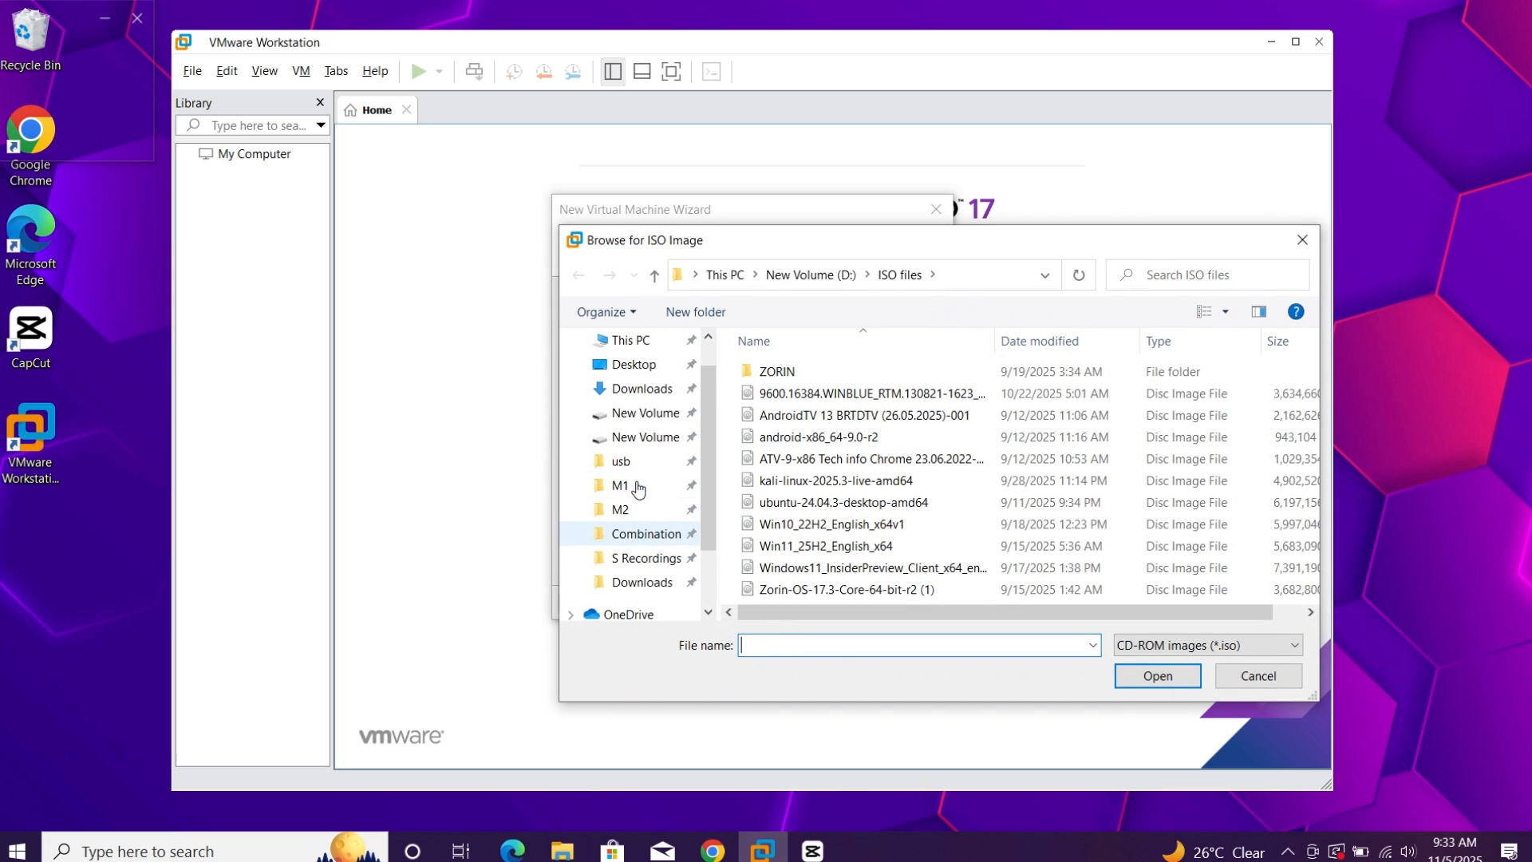
{"action": "scroll", "coordinate": [638, 488], "scroll_direction": "down", "scroll_amount": 2}
{"action": "scroll", "coordinate": [634, 490], "scroll_direction": "up", "scroll_amount": 3}
{"action": "left_click", "coordinate": [668, 431]}
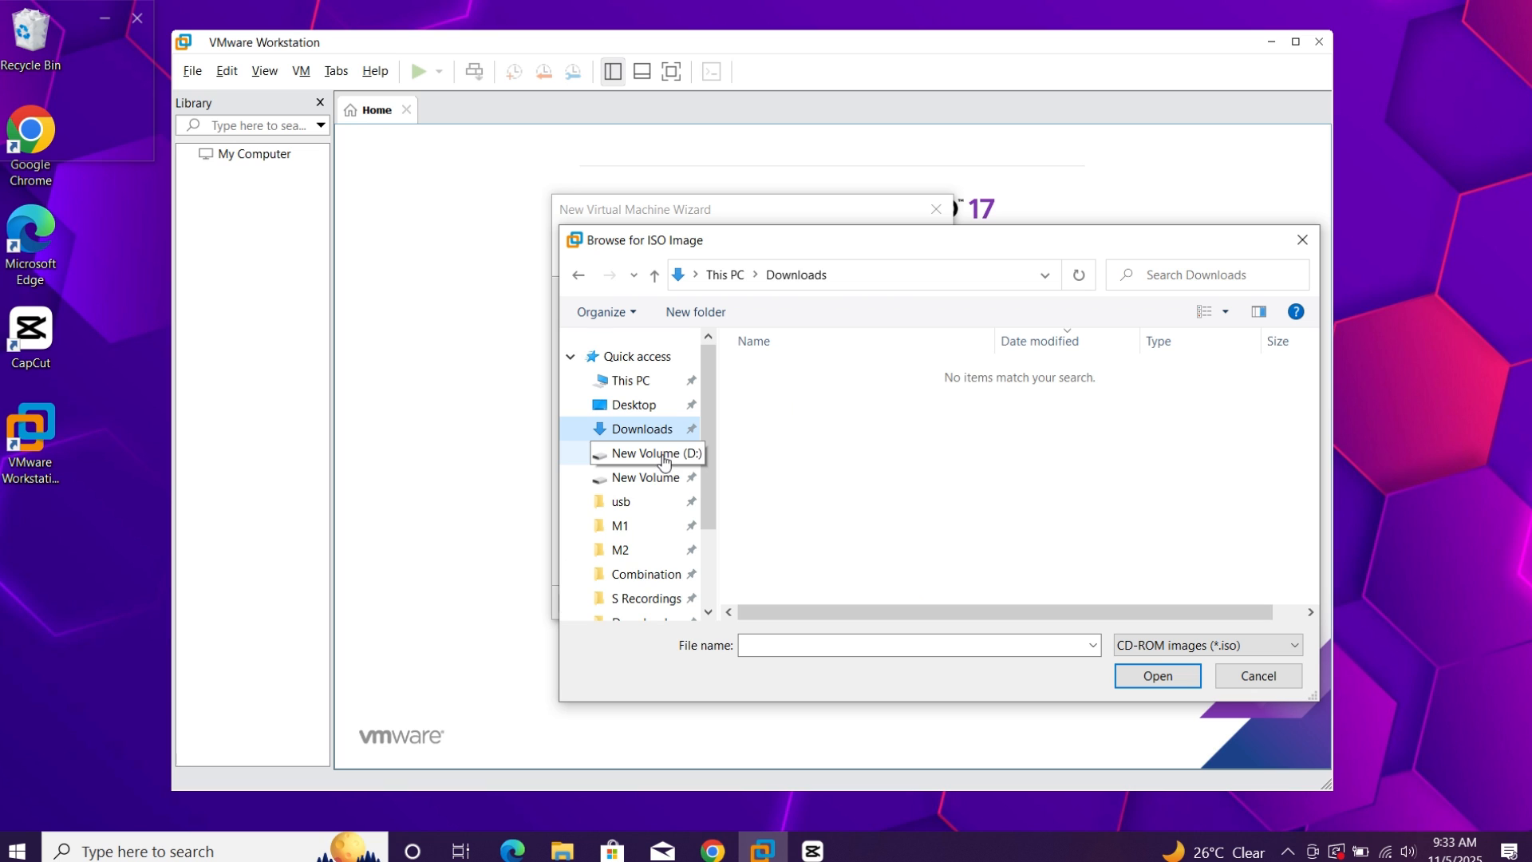
{"action": "left_click", "coordinate": [663, 461]}
{"action": "double_click", "coordinate": [792, 439]}
{"action": "left_click", "coordinate": [801, 380]}
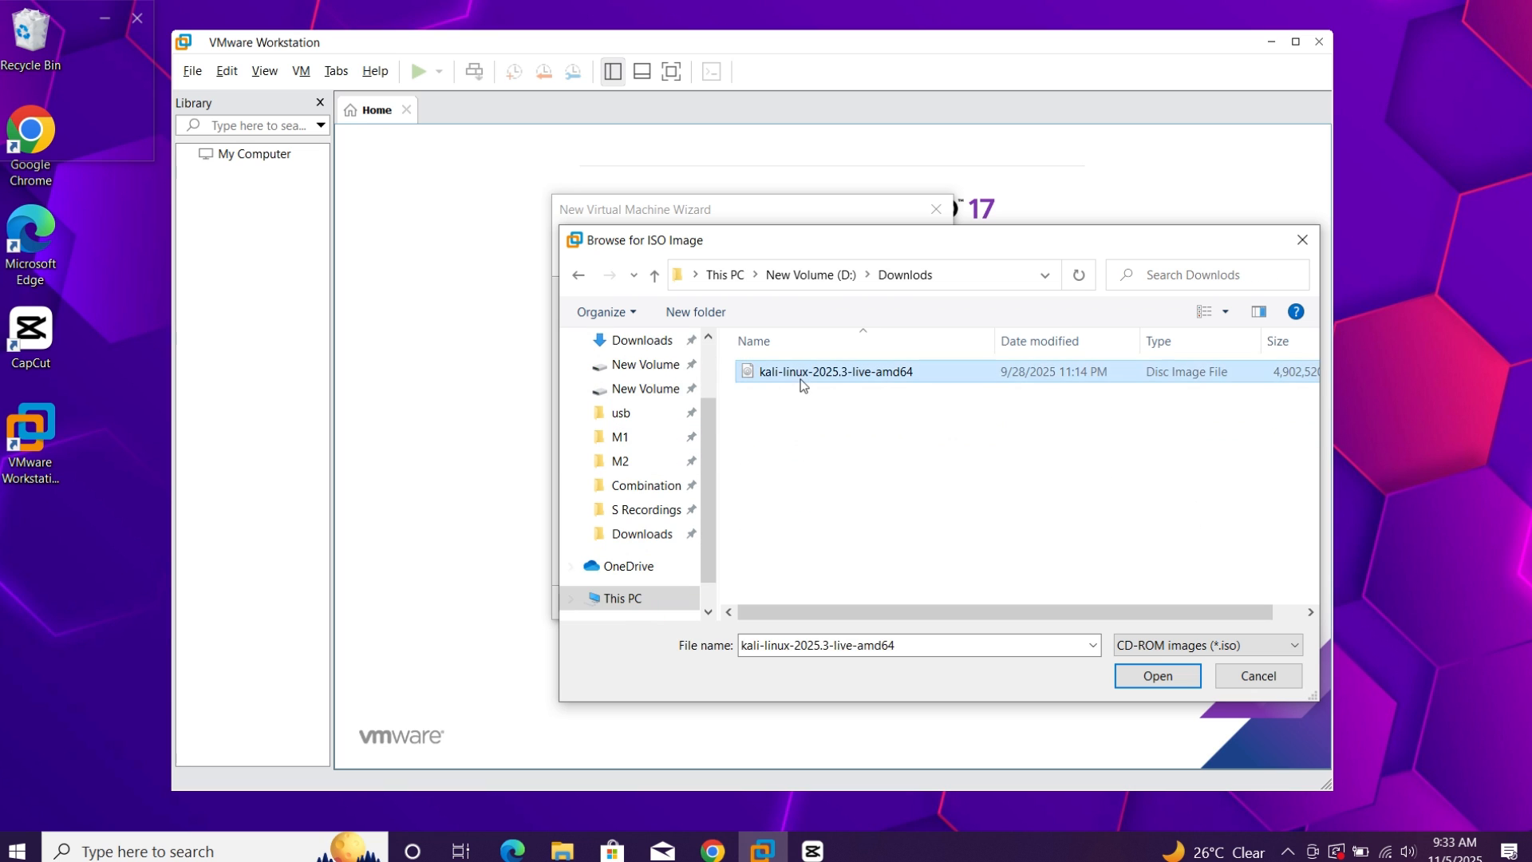
{"action": "left_click", "coordinate": [1157, 676]}
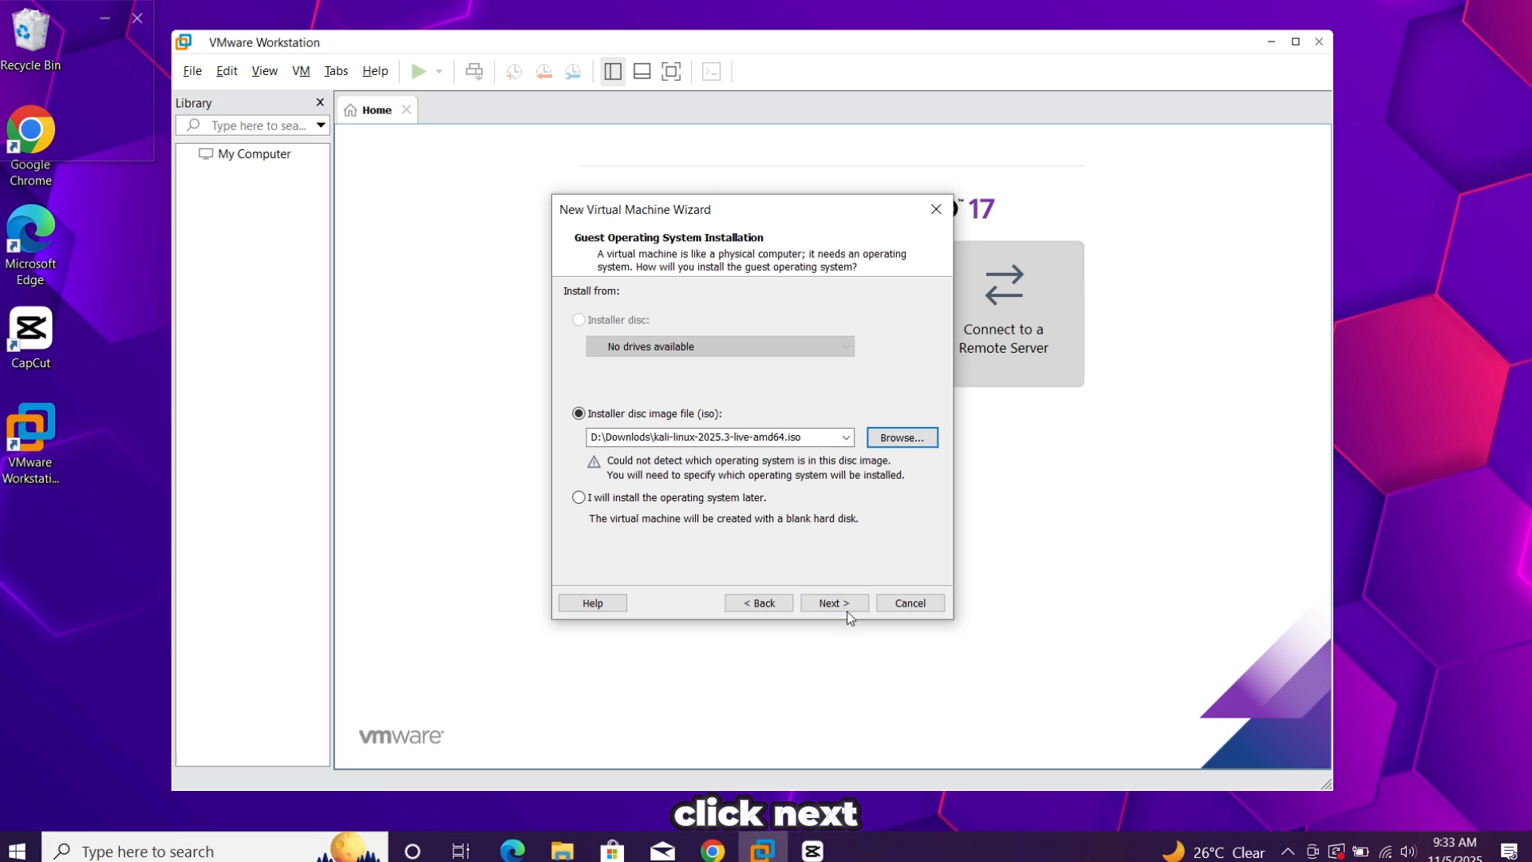
{"action": "left_click", "coordinate": [846, 607]}
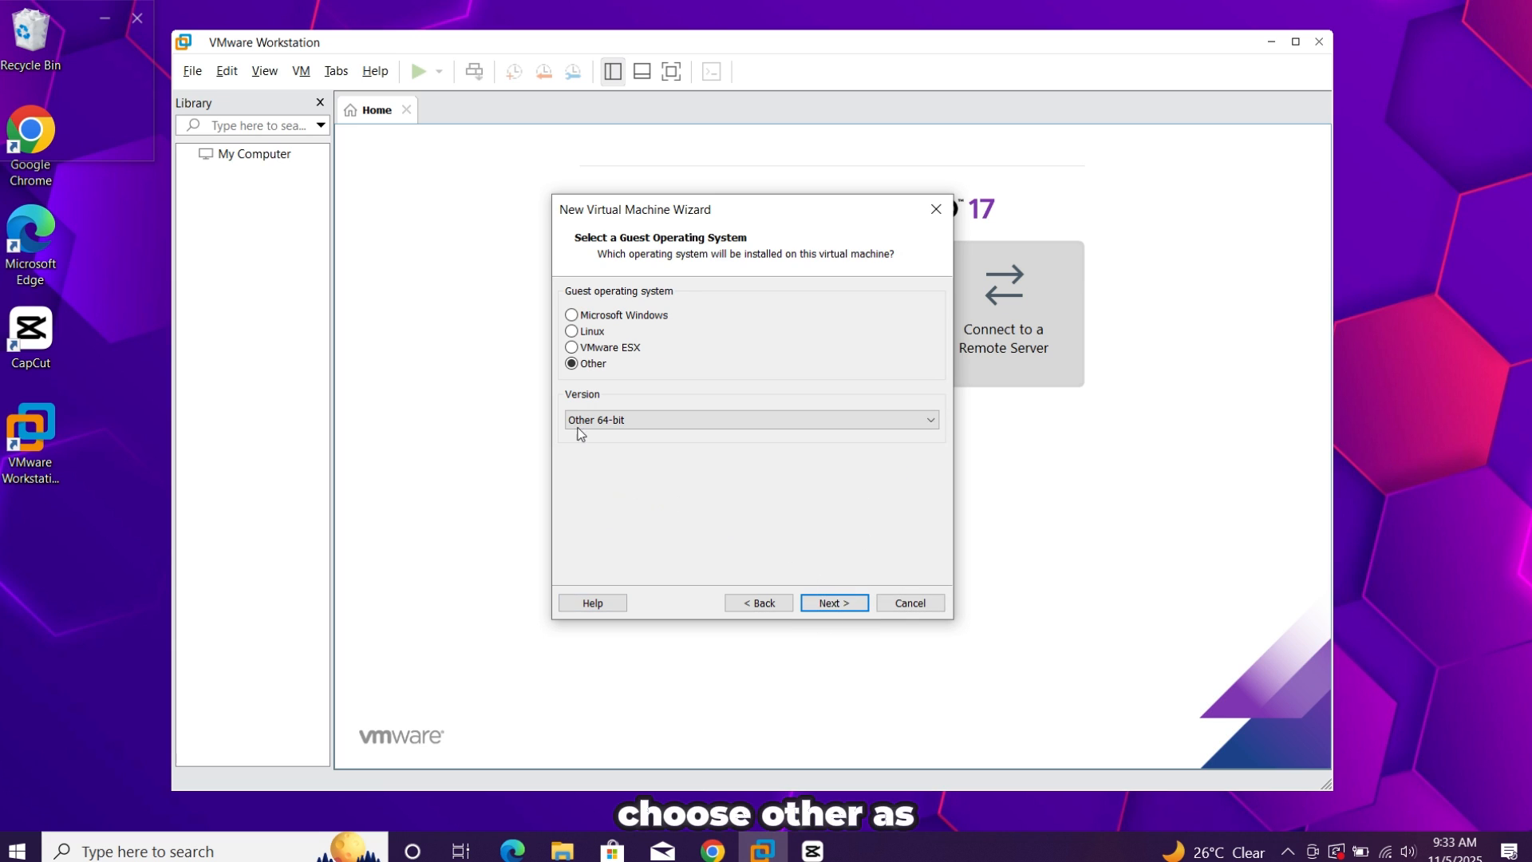
Keep Other as the guest operating system with version Other 64-bit and continue to the naming page
{"action": "left_click", "coordinate": [620, 423]}
{"action": "left_click", "coordinate": [644, 635]}
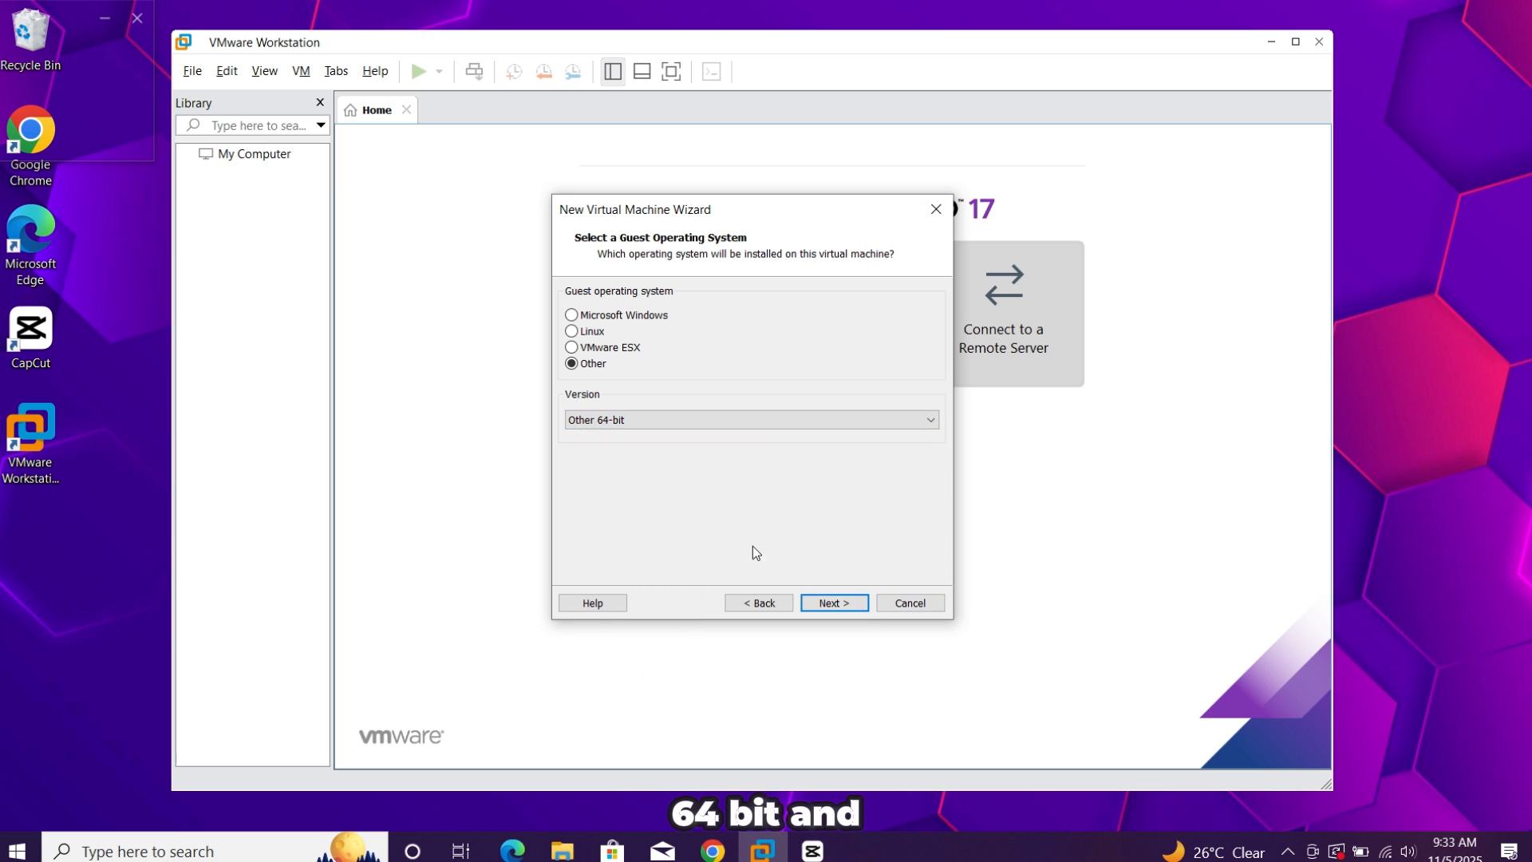
{"action": "left_click", "coordinate": [841, 610]}
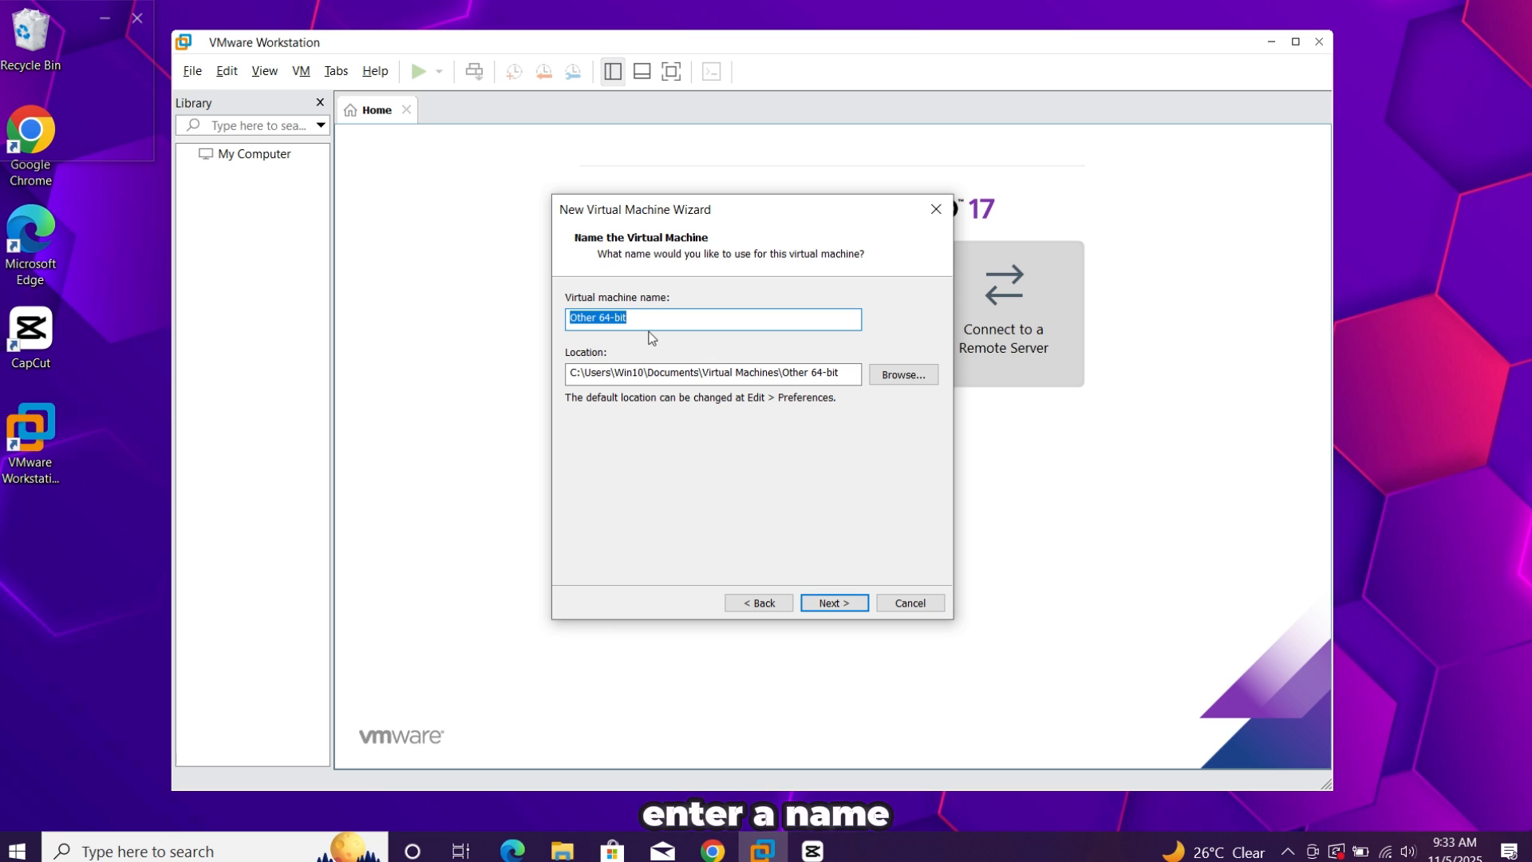
Name the virtual machine "Kali Liniux", keep the default location and continue to the disk capacity page
{"action": "type", "text": "Ka"}
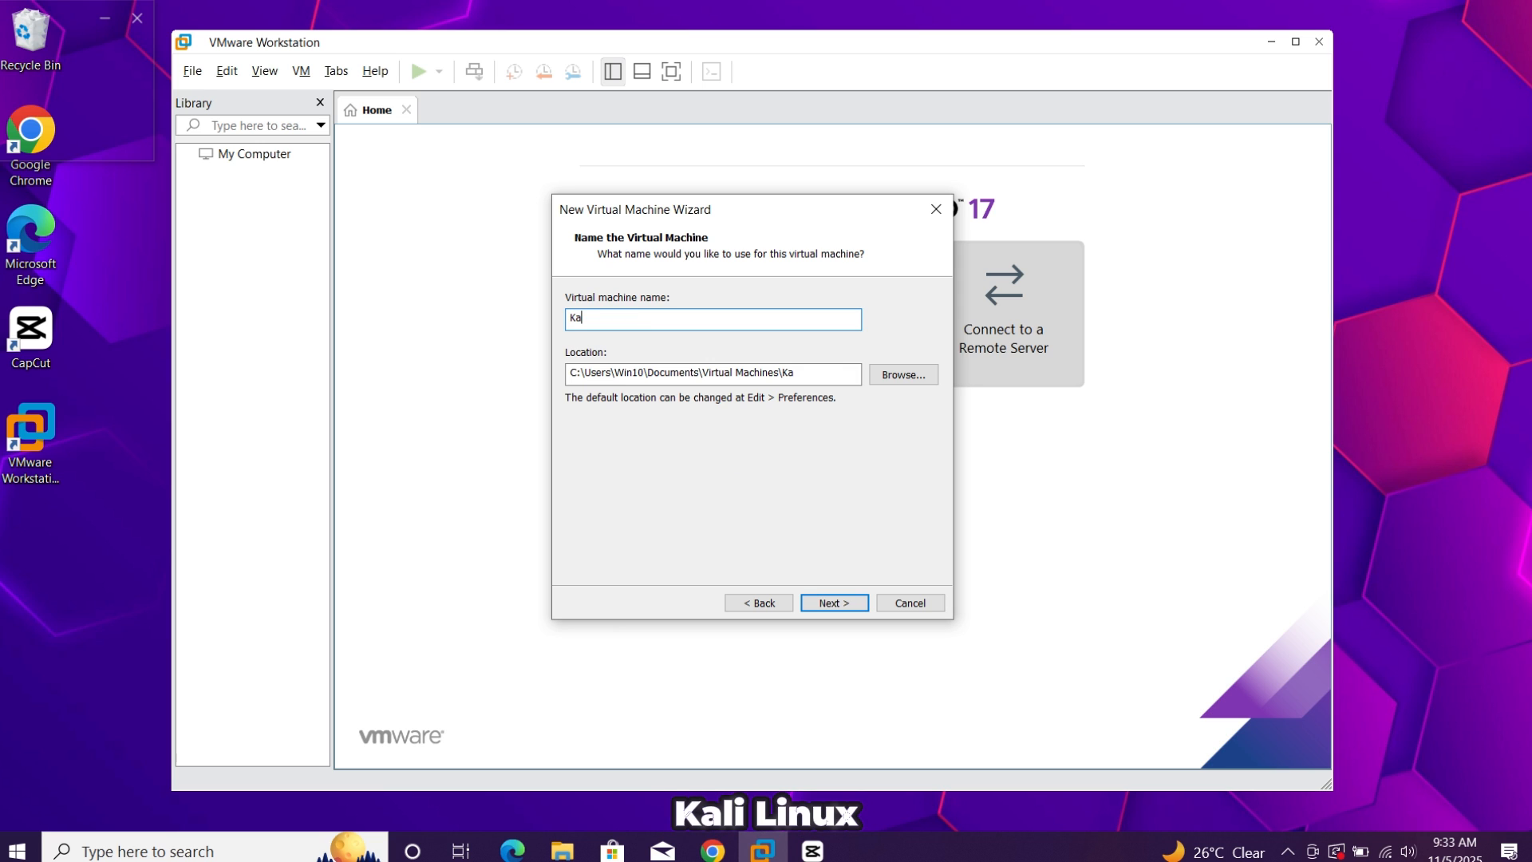
{"action": "type", "text": "li Liniux"}
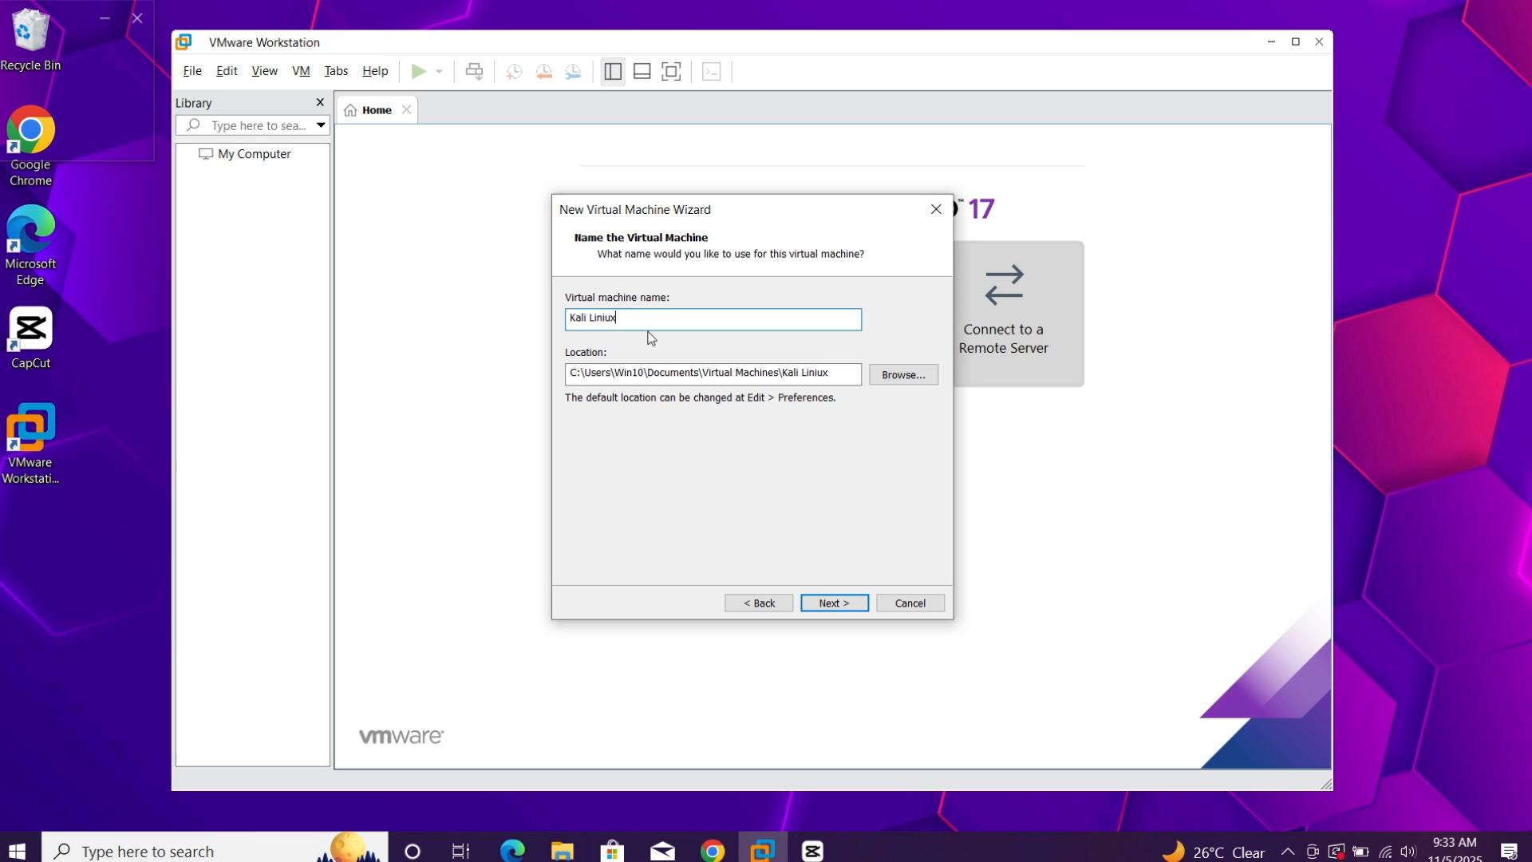
{"action": "left_click", "coordinate": [832, 602]}
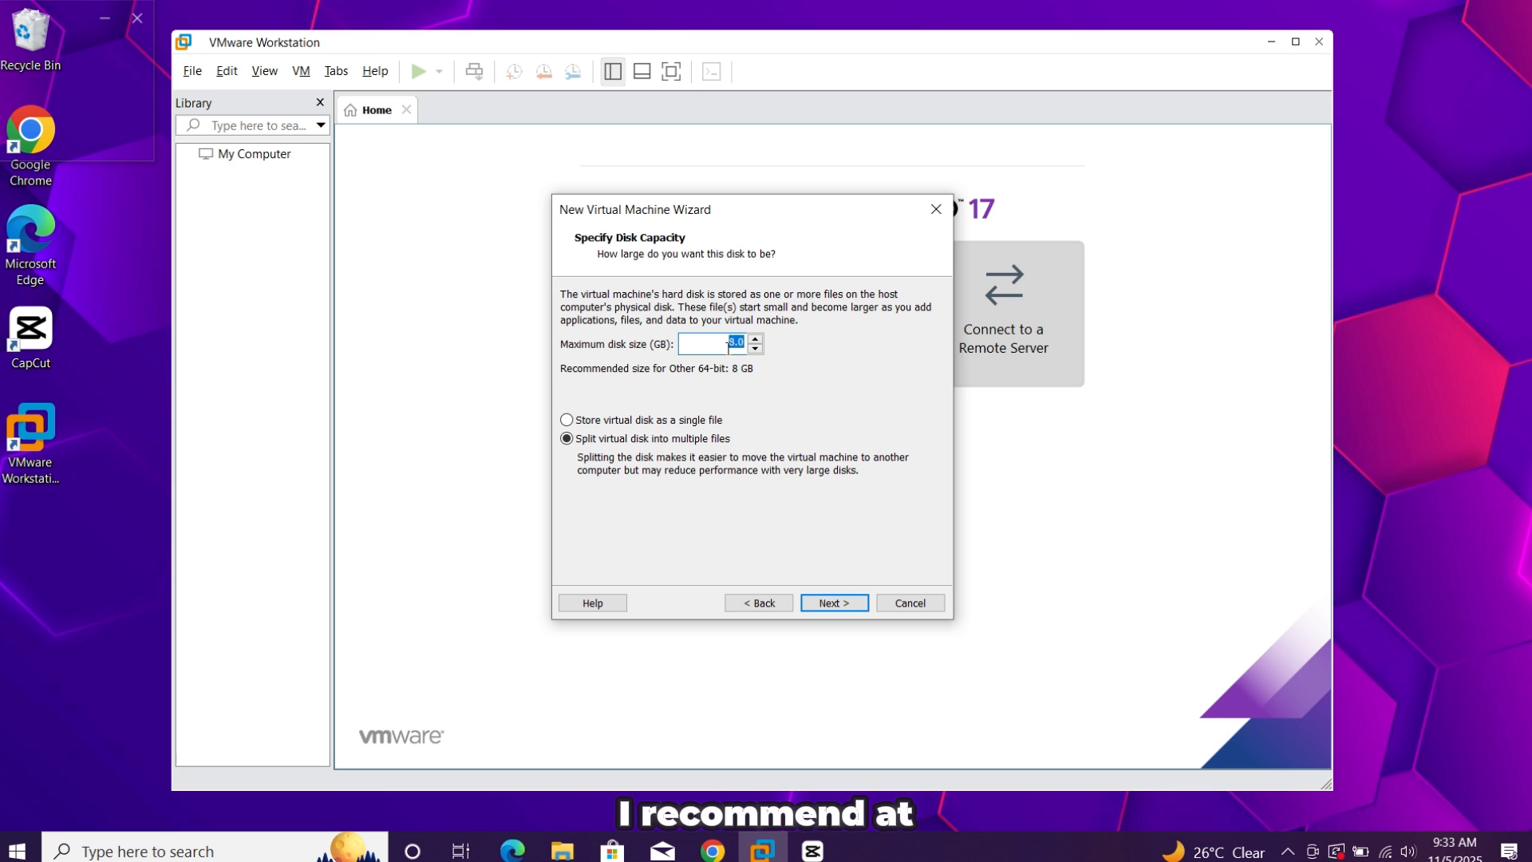
Set the maximum disk size to 30 GB, store the virtual disk as a single file and continue to the summary
{"action": "type", "text": "30"}
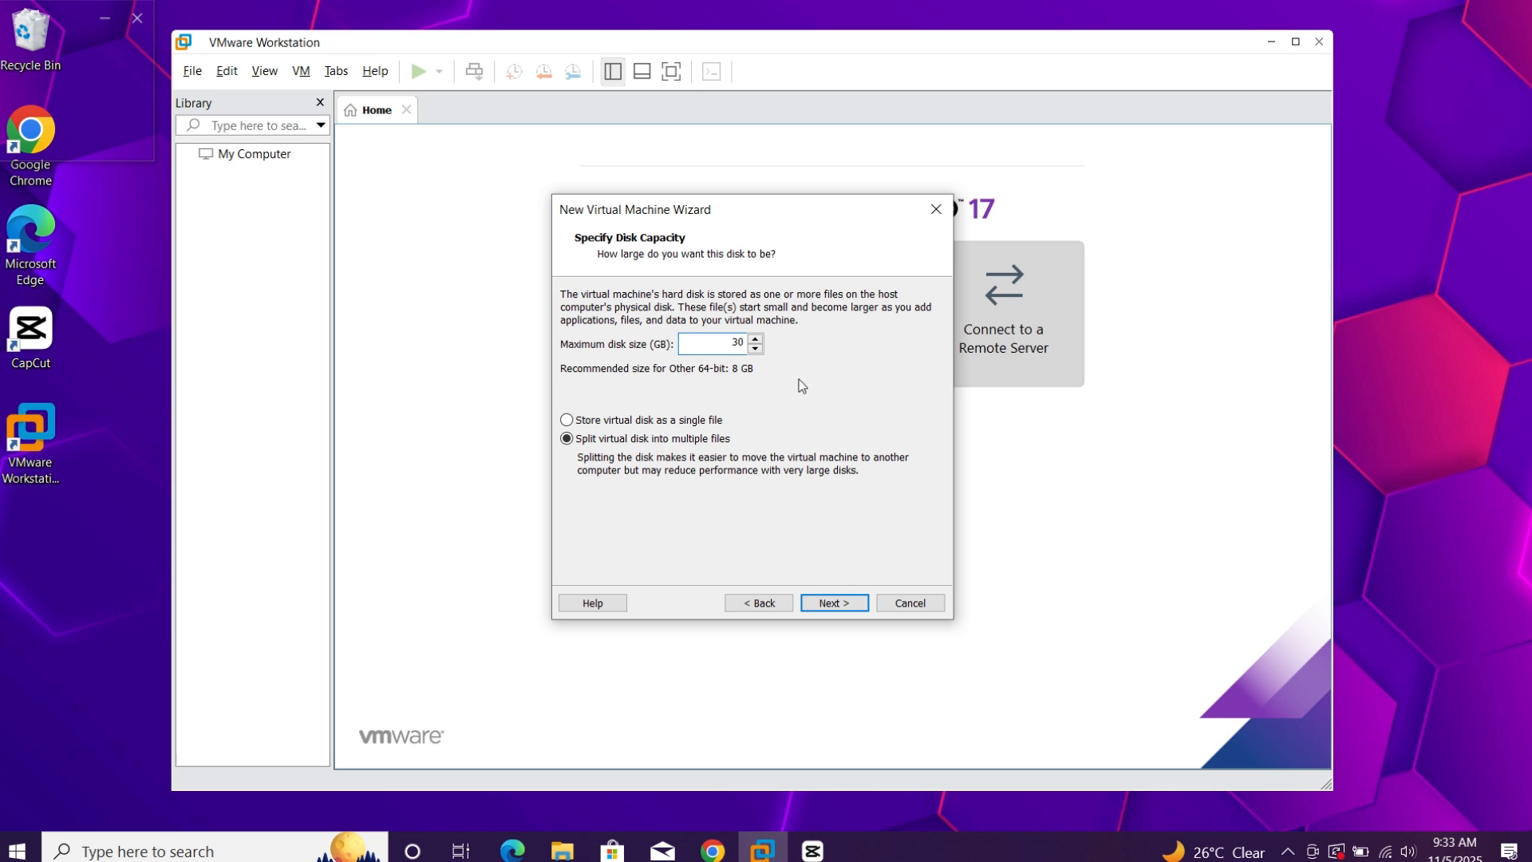
{"action": "left_click", "coordinate": [680, 420]}
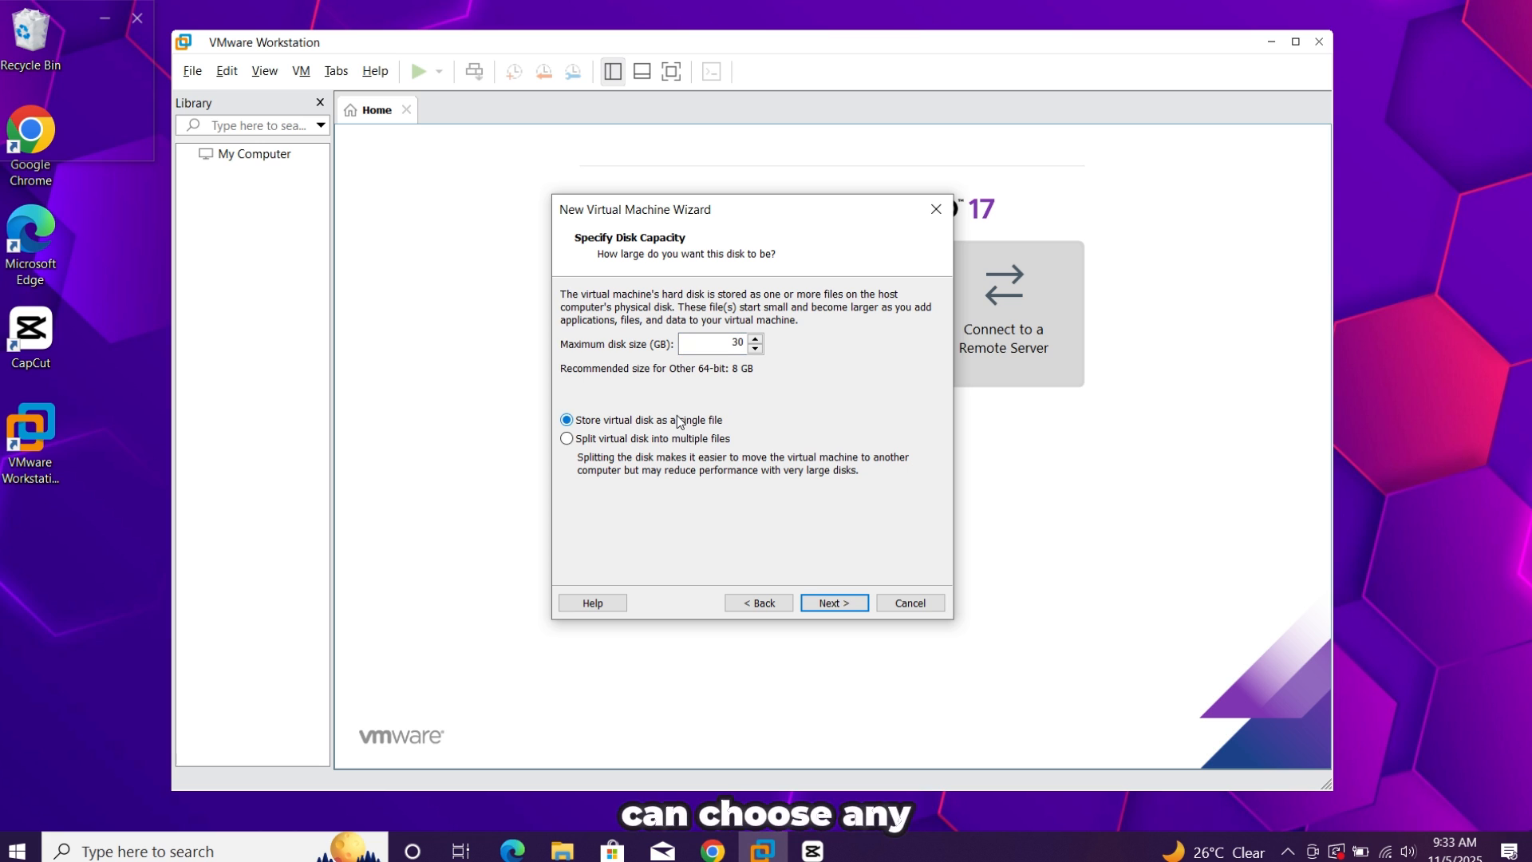
{"action": "left_click", "coordinate": [844, 604]}
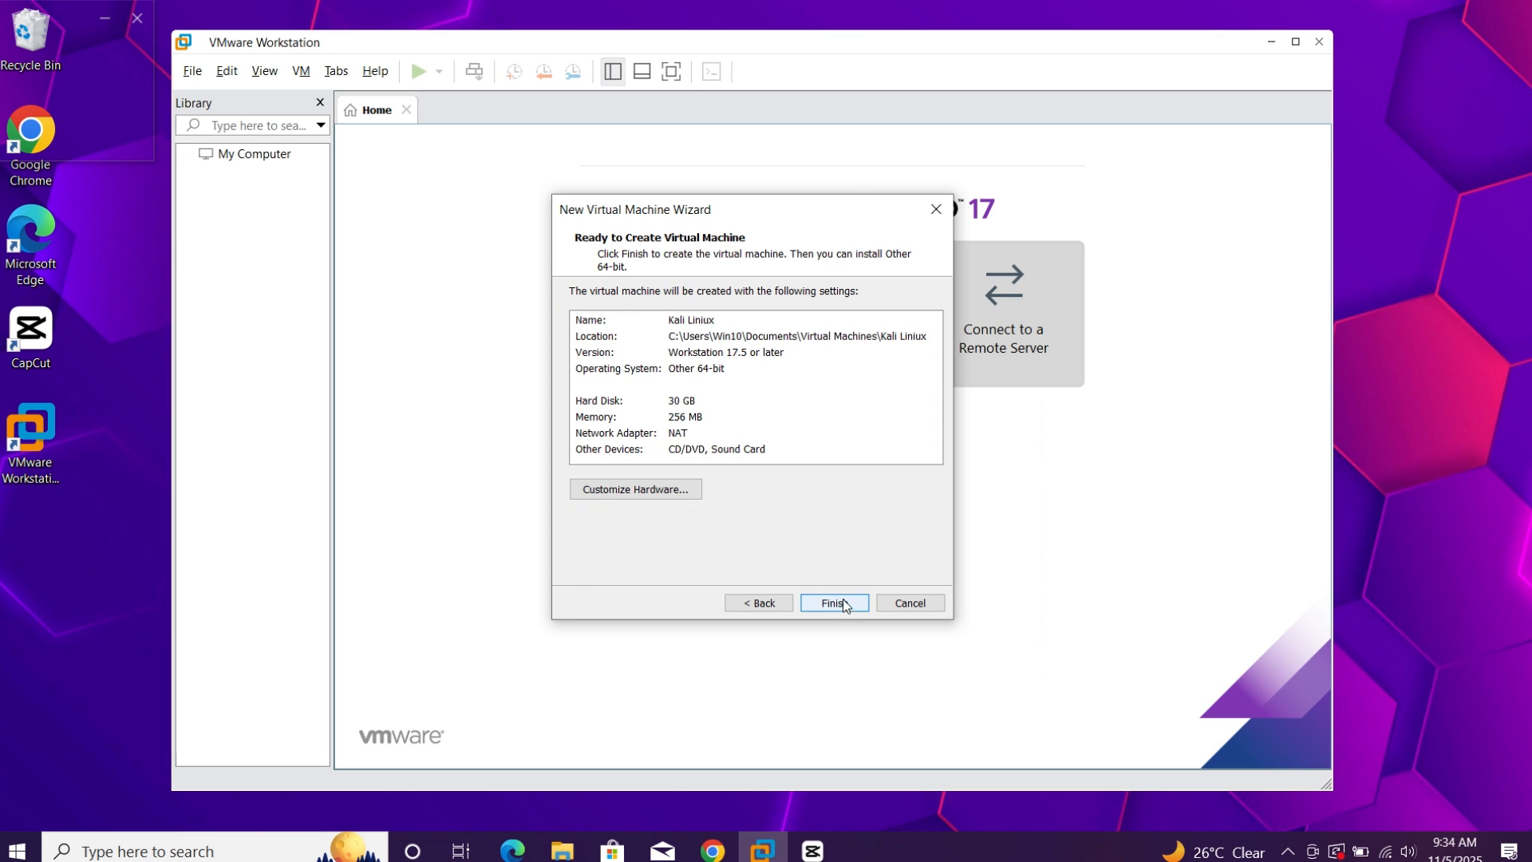
Customize the virtual machine's hardware by setting its memory to 2048 MB, and return to the wizard summary
{"action": "left_click", "coordinate": [635, 489]}
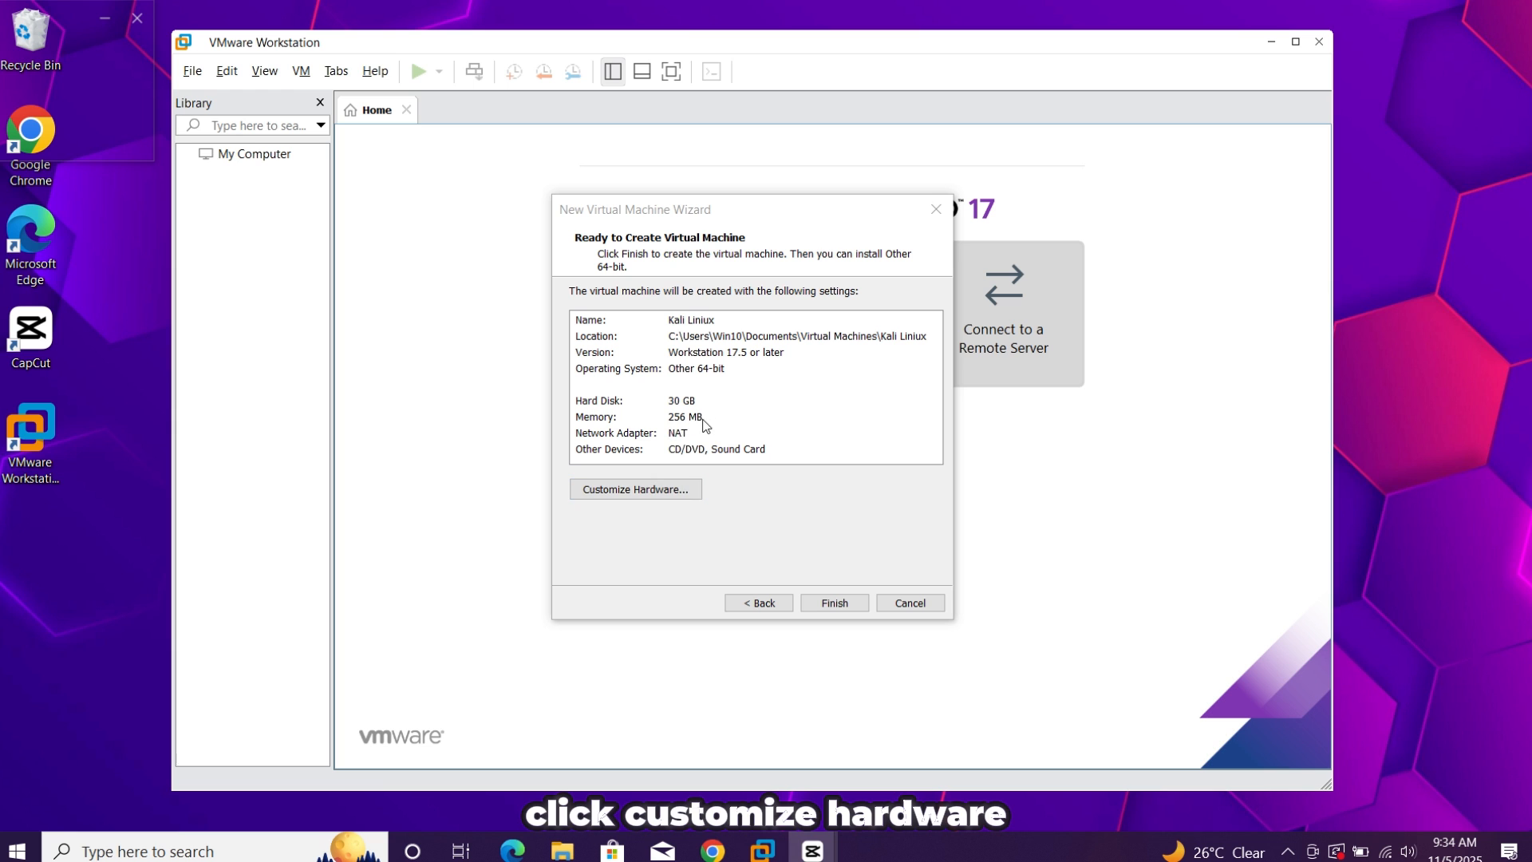
{"action": "left_click", "coordinate": [650, 496]}
{"action": "left_click", "coordinate": [780, 317]}
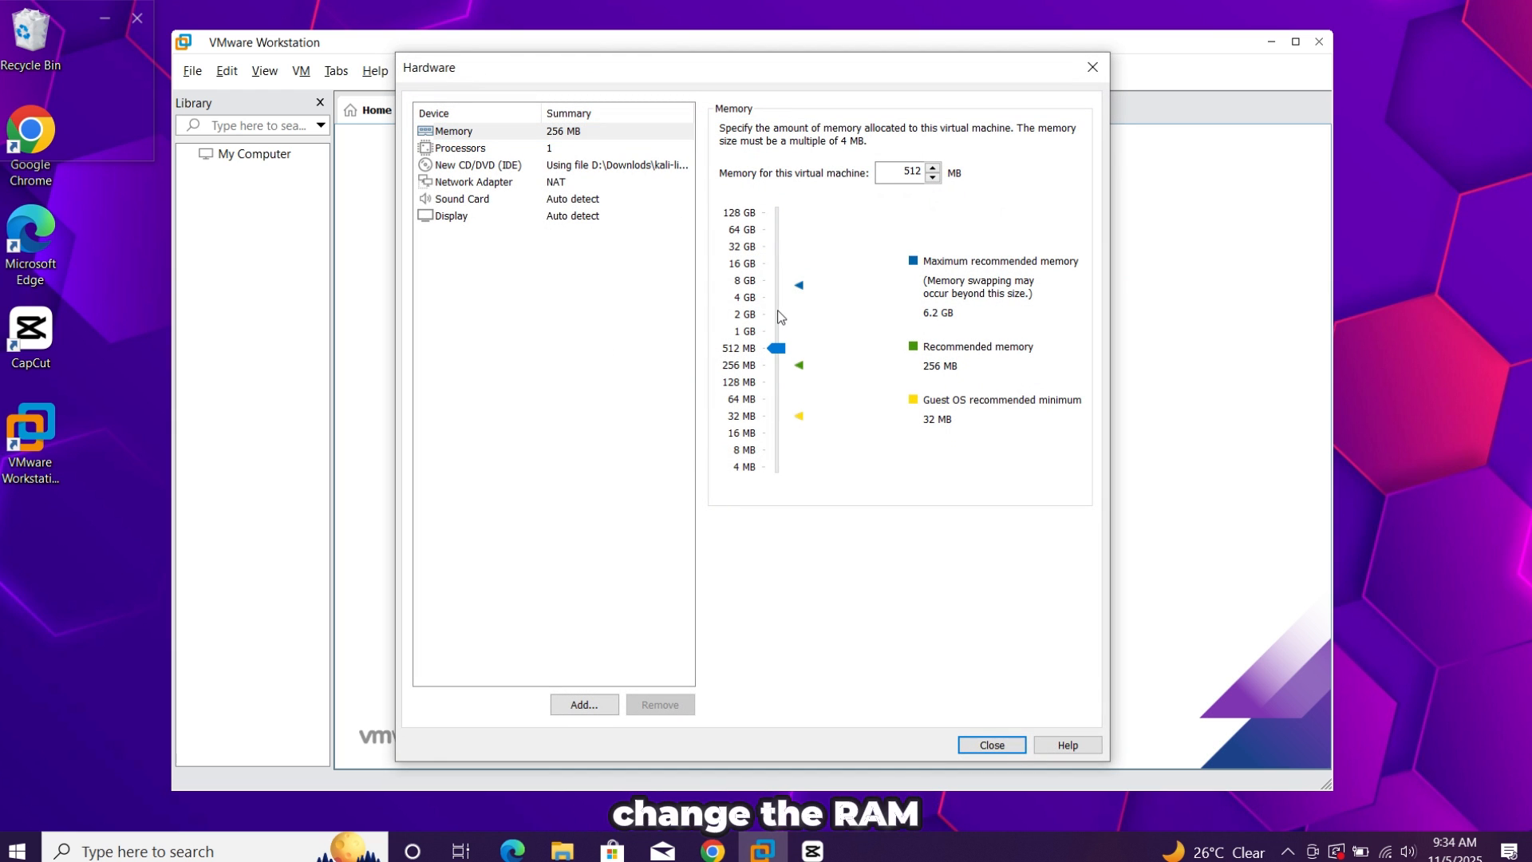
{"action": "left_click", "coordinate": [780, 317]}
{"action": "left_click", "coordinate": [780, 318]}
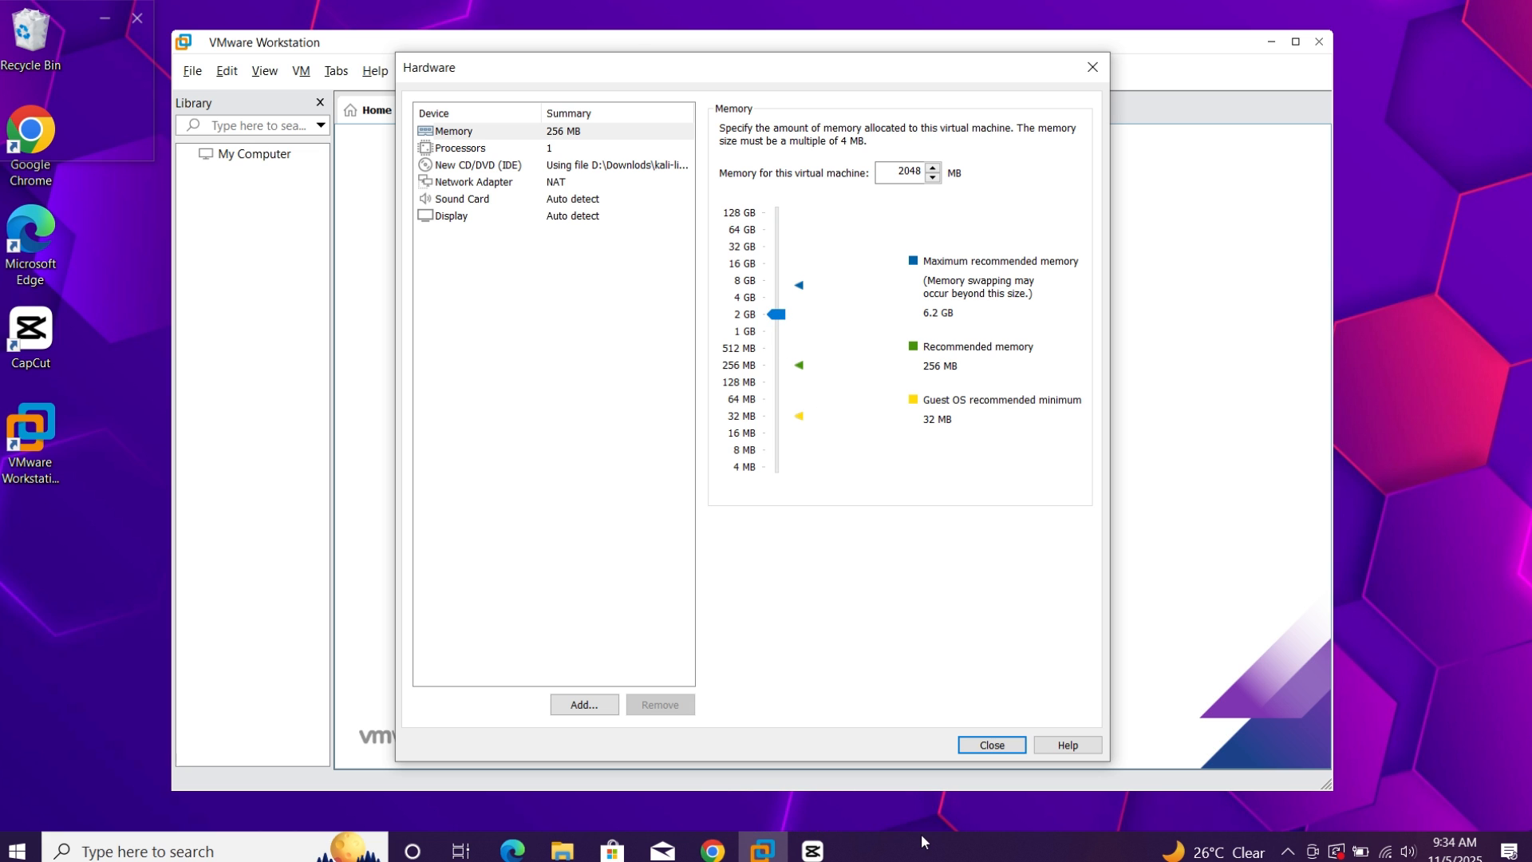
{"action": "left_click", "coordinate": [991, 745]}
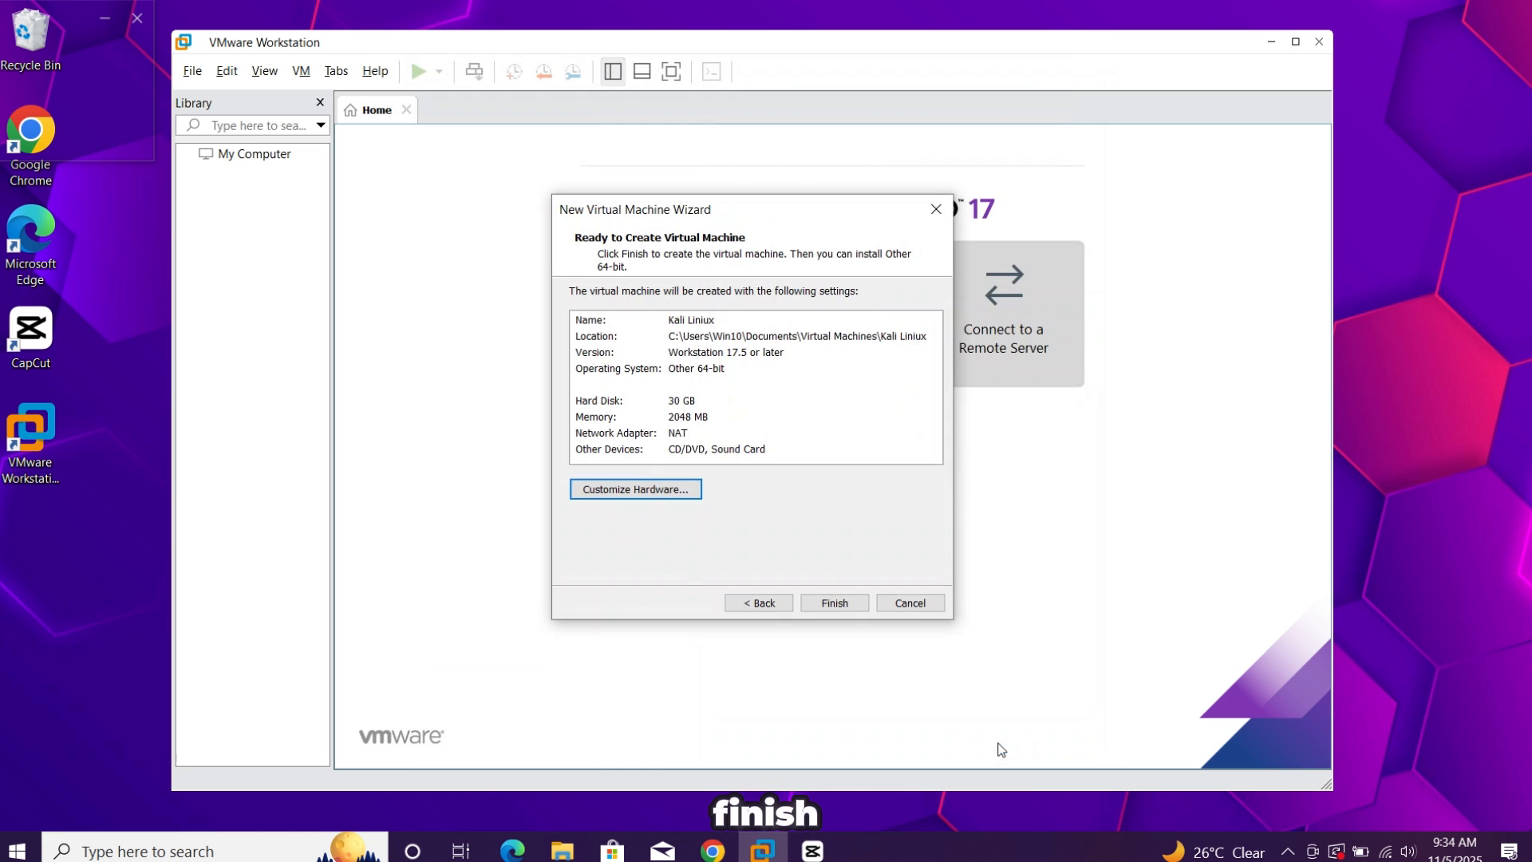
Finish creating the virtual machine and power it on, dismissing the guest installation hint and enlarging the window
{"action": "left_click", "coordinate": [835, 603]}
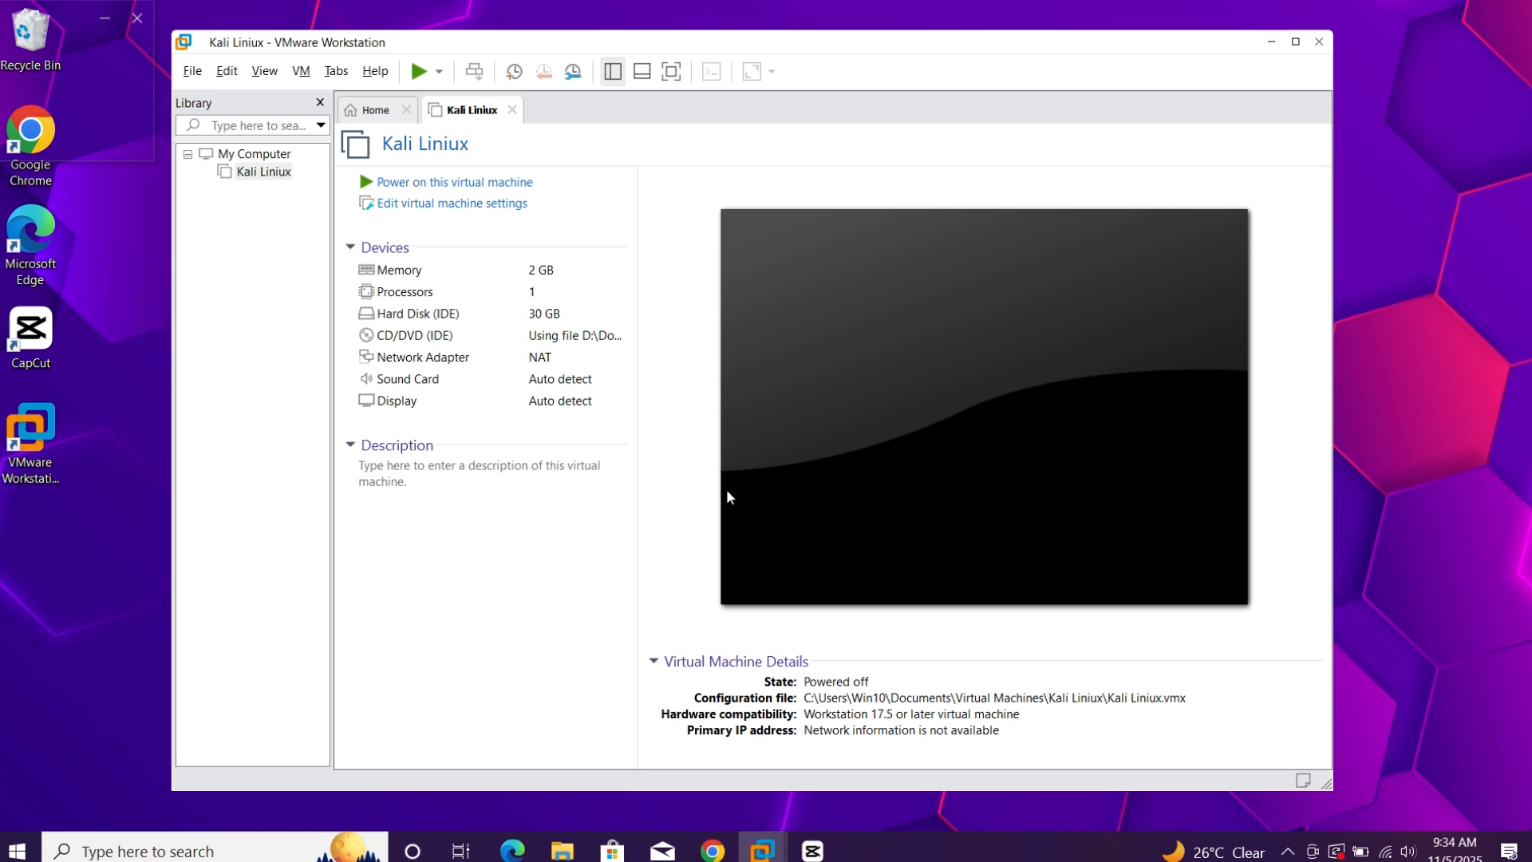
{"action": "left_click", "coordinate": [411, 183]}
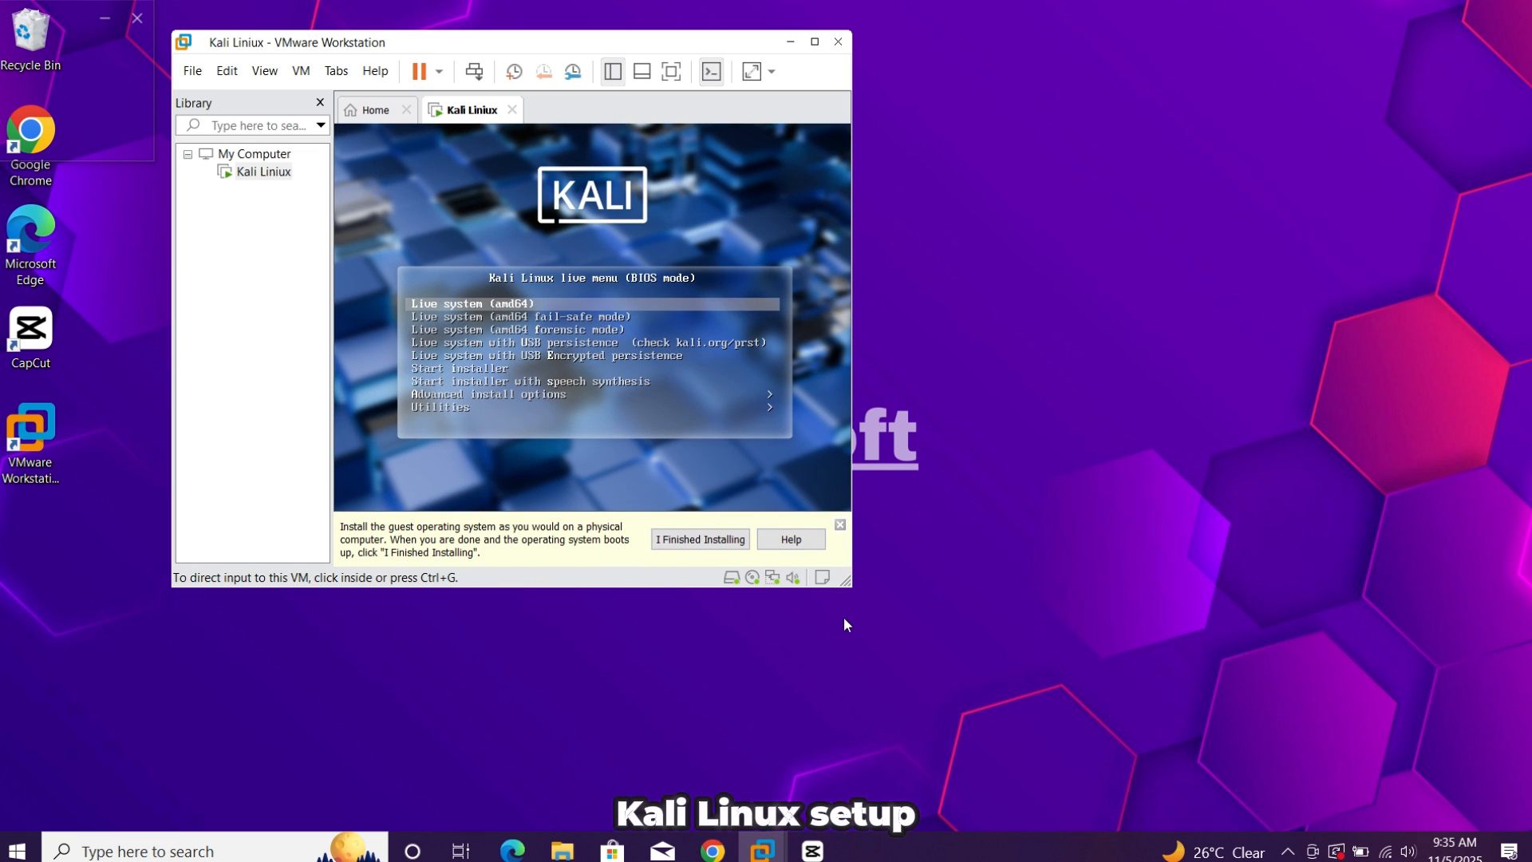
{"action": "left_click", "coordinate": [840, 524]}
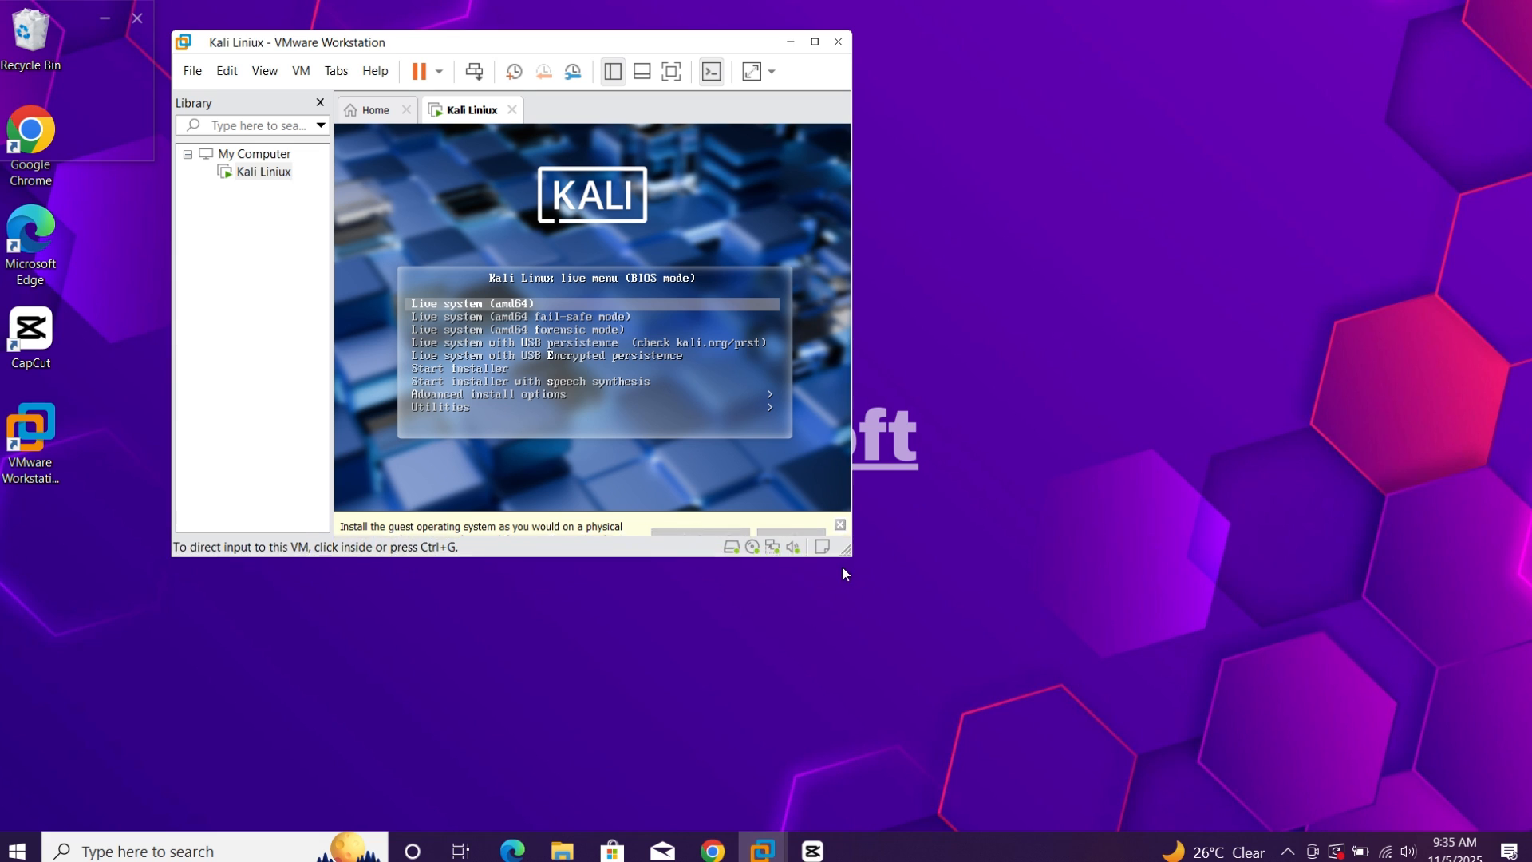
{"action": "left_click_drag", "start_coordinate": [850, 587], "coordinate": [1414, 790]}
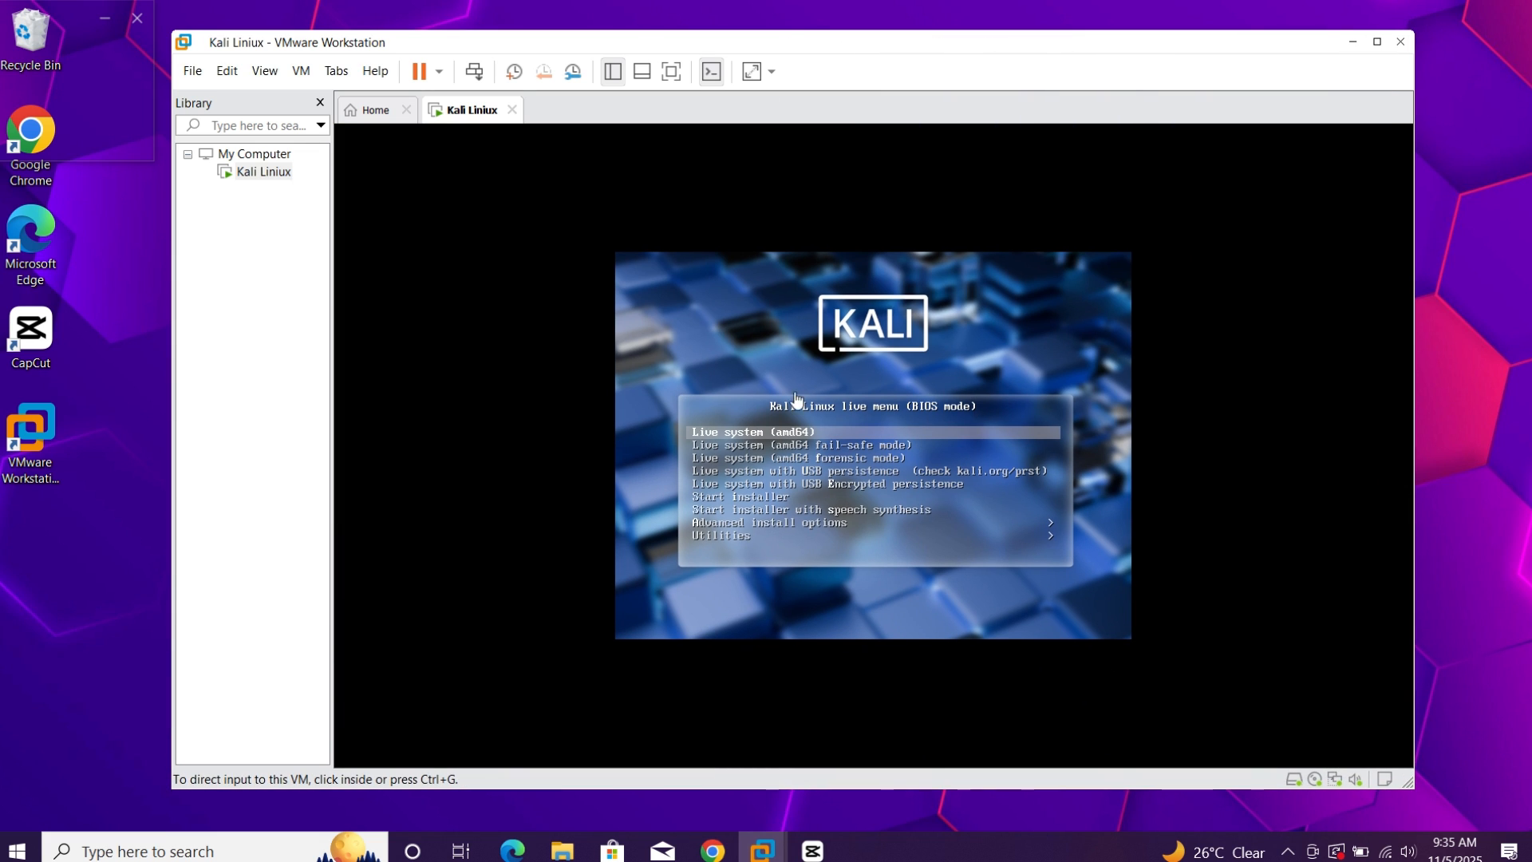
Boot the Start installer entry from the Kali Linux live menu and maximize the virtual machine window
{"action": "left_click", "coordinate": [785, 501]}
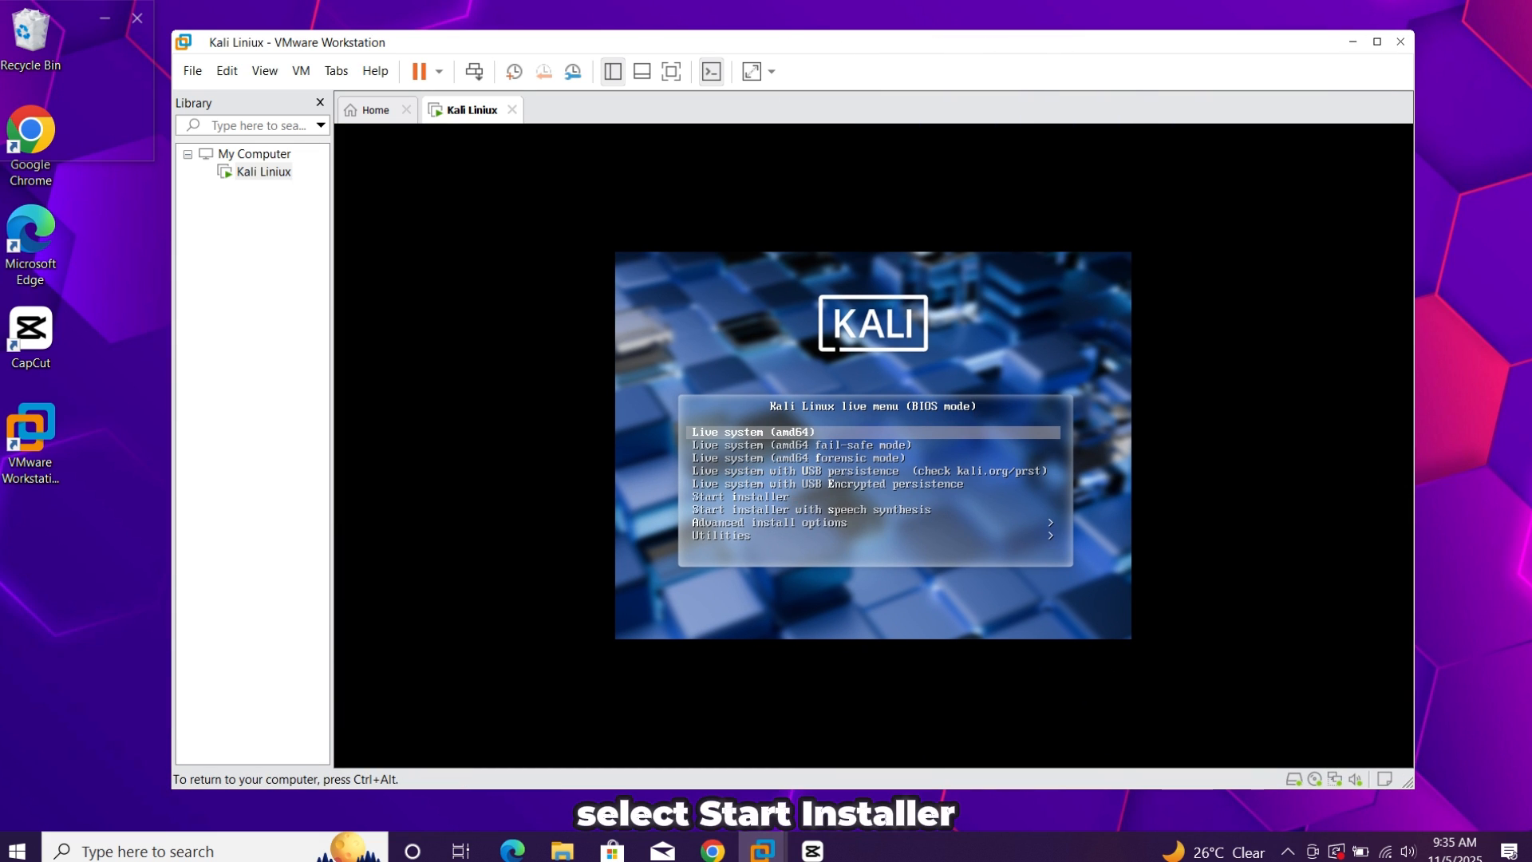
{"action": "key", "text": "Down"}
{"action": "key", "text": "Down"}
{"action": "key", "text": "Down"}
{"action": "key", "text": "Down"}
{"action": "key", "text": "Down"}
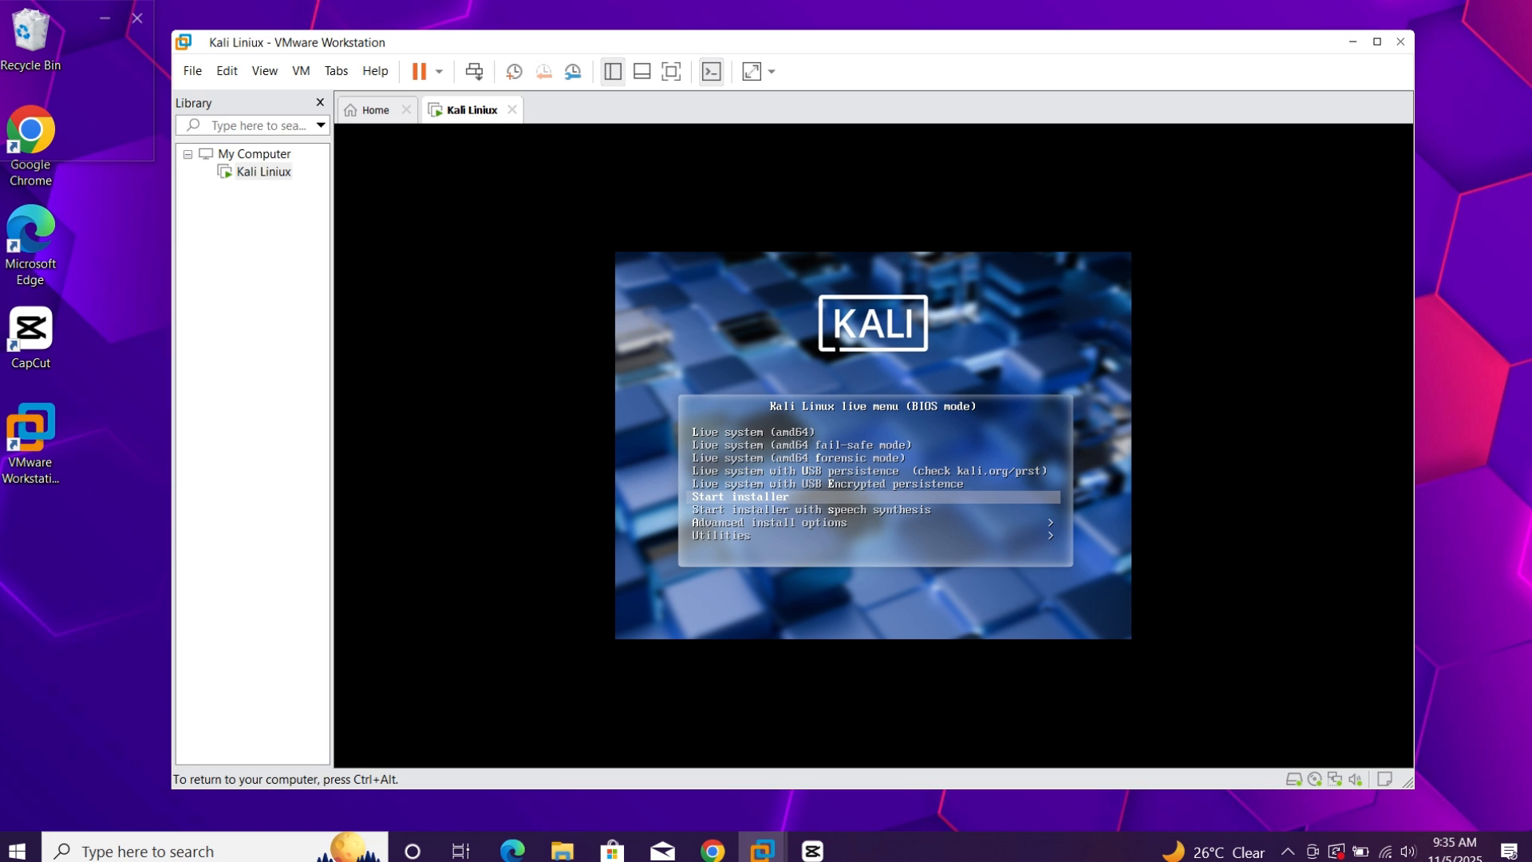
{"action": "key", "text": "Return"}
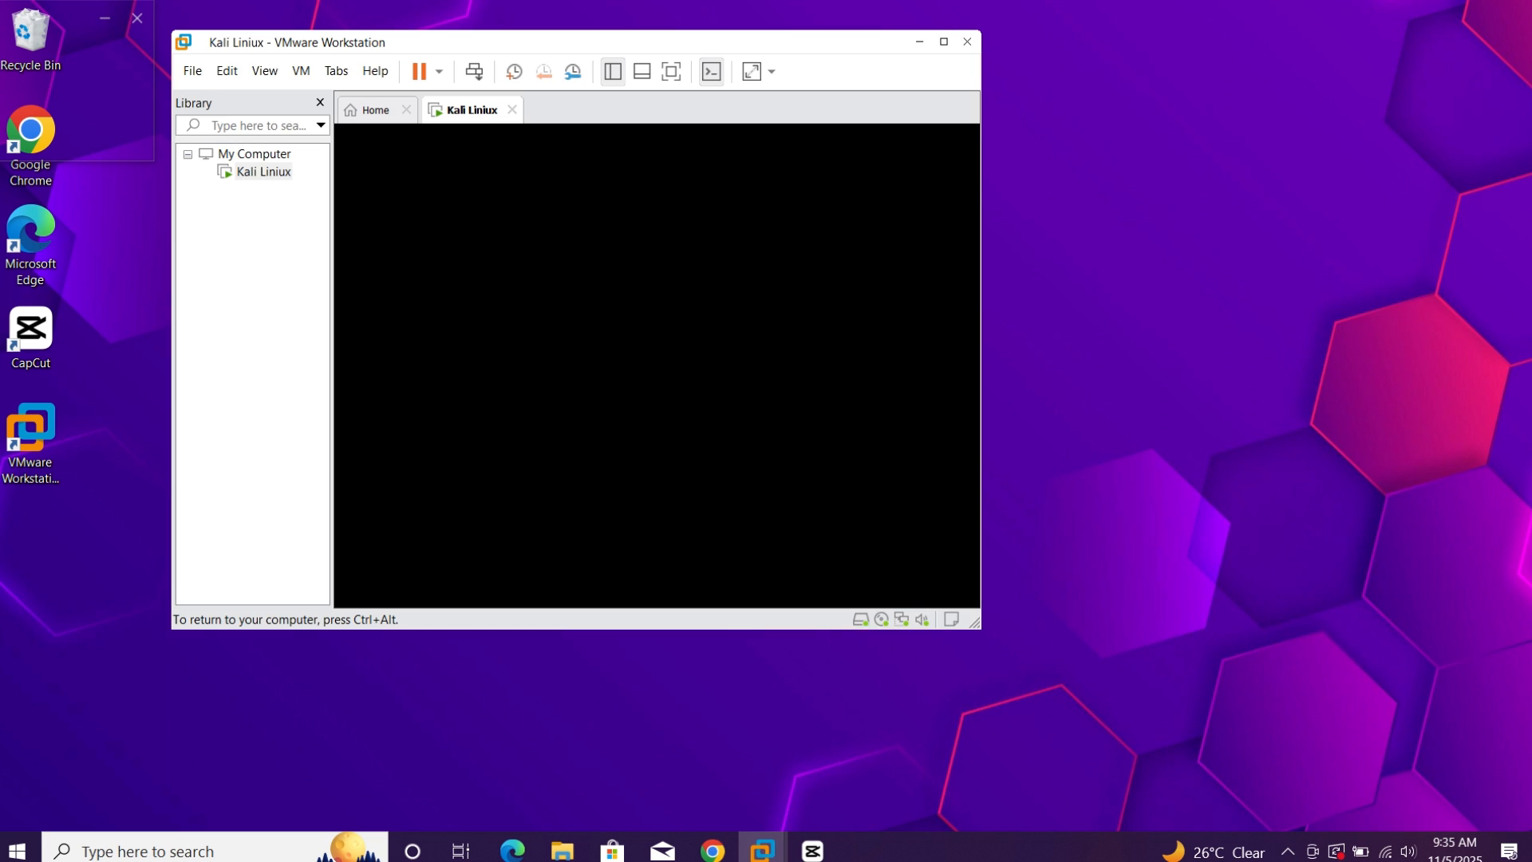
{"action": "key", "text": "ctrl+alt"}
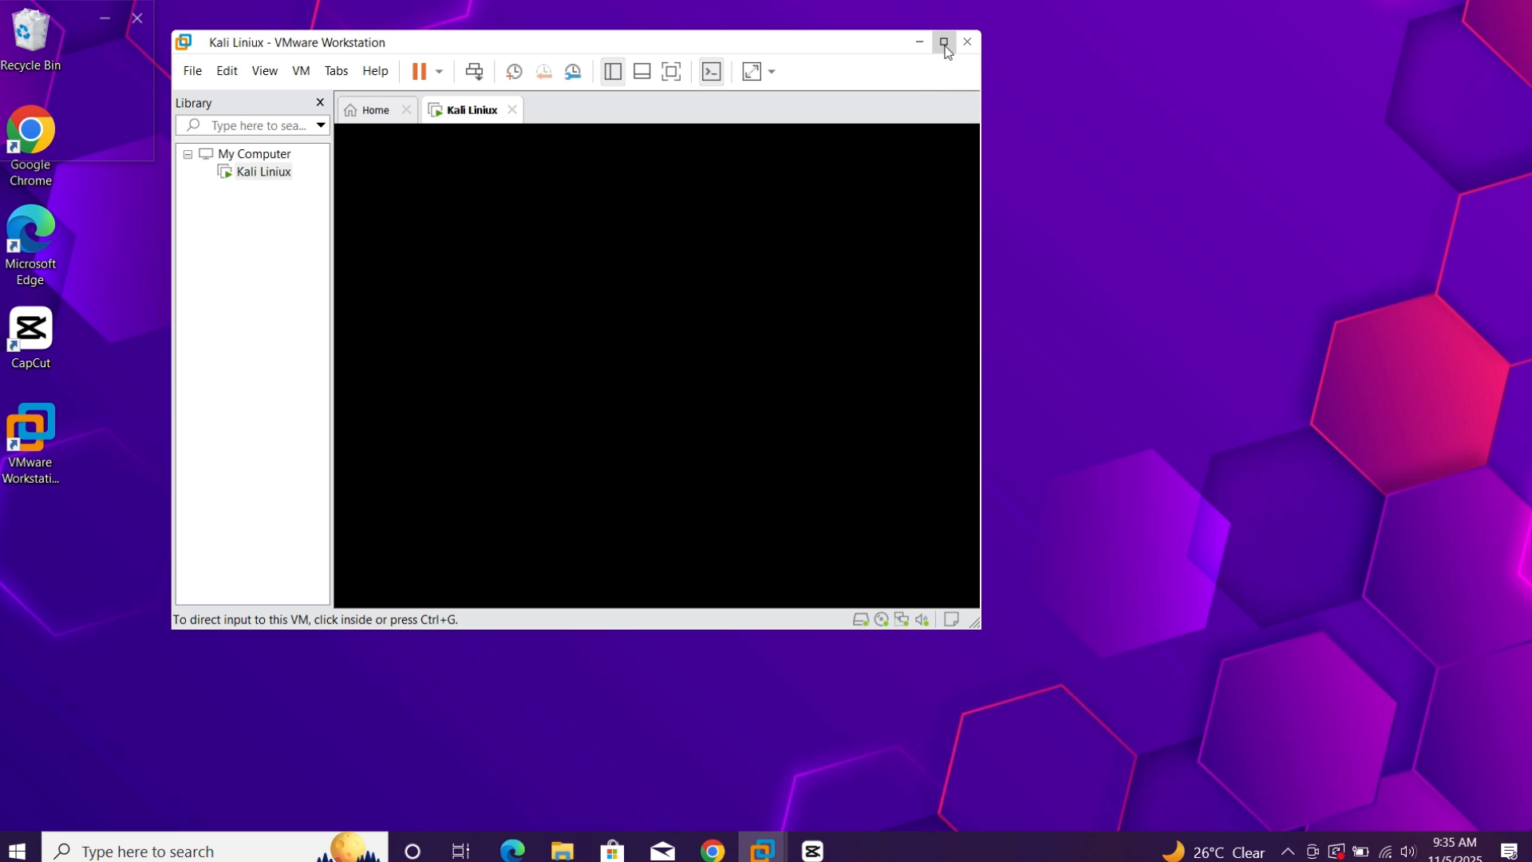
{"action": "left_click", "coordinate": [944, 43]}
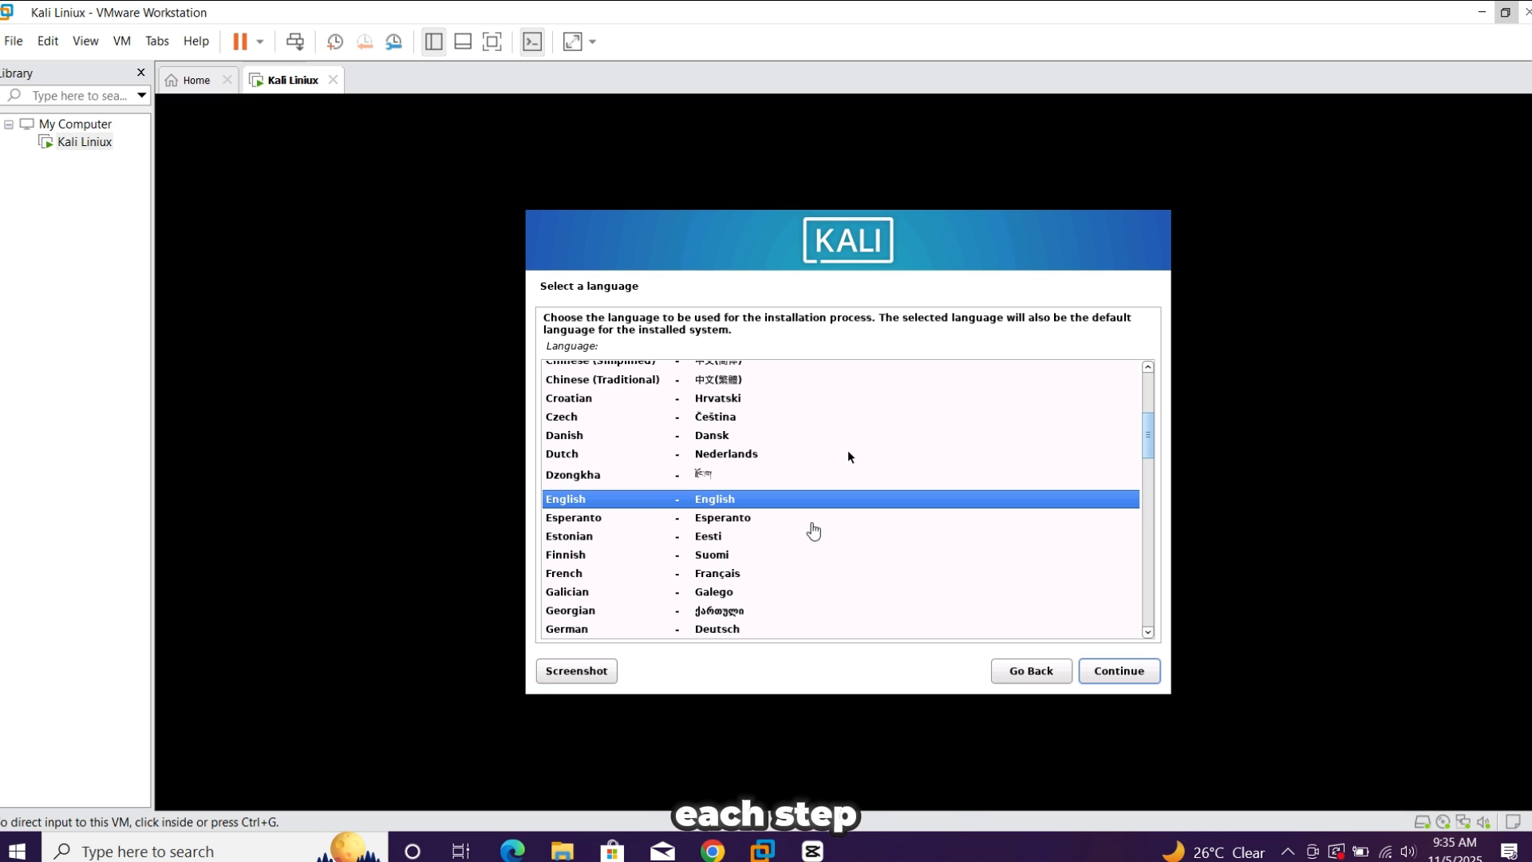
Accept English as the language, United States as the location and American English as the keymap
{"action": "left_click", "coordinate": [1107, 673]}
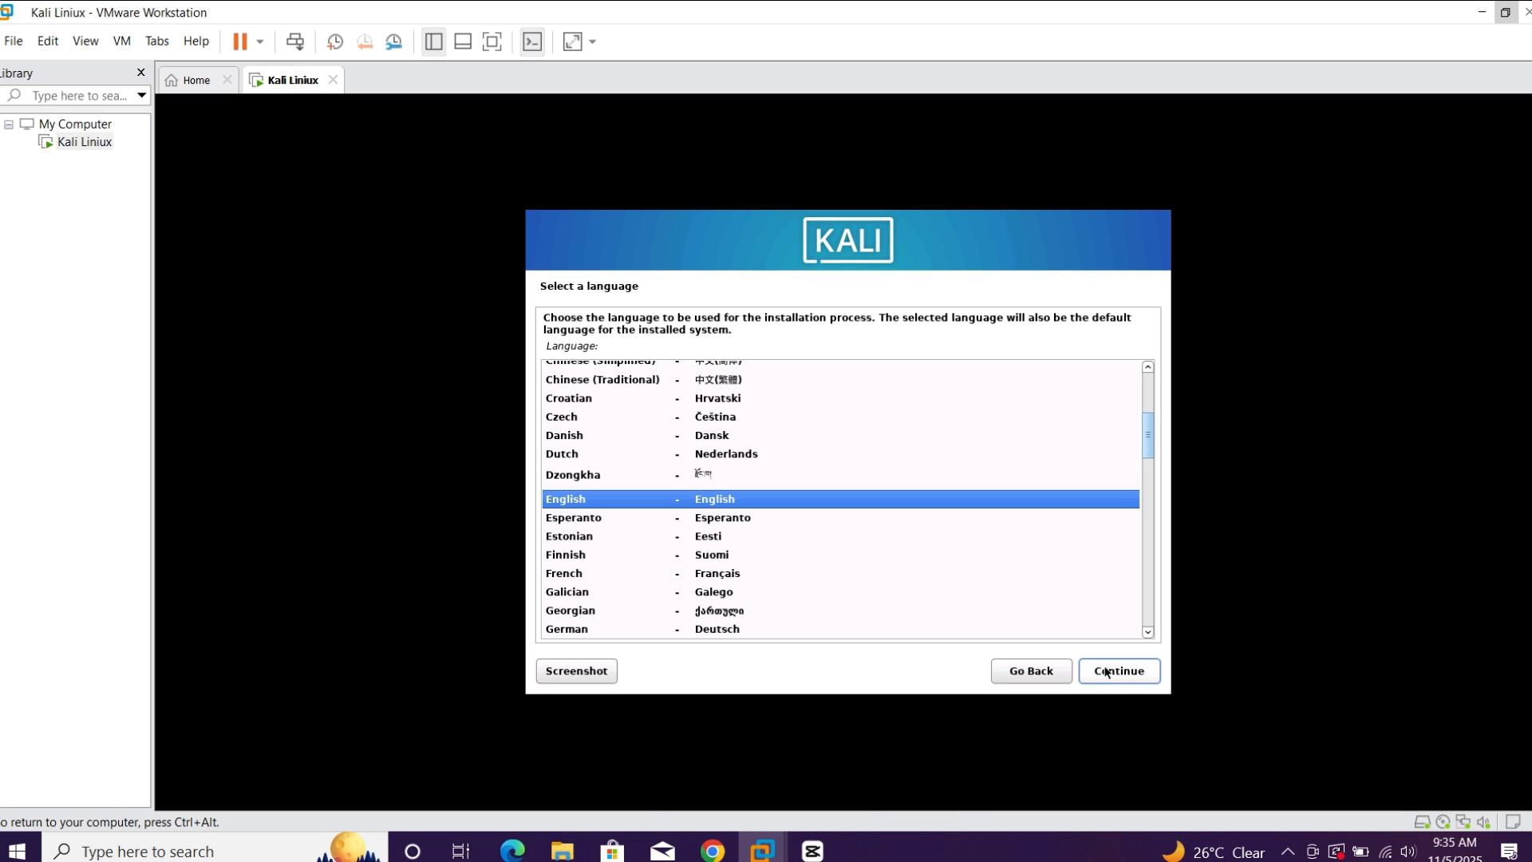
{"action": "left_click", "coordinate": [1112, 673]}
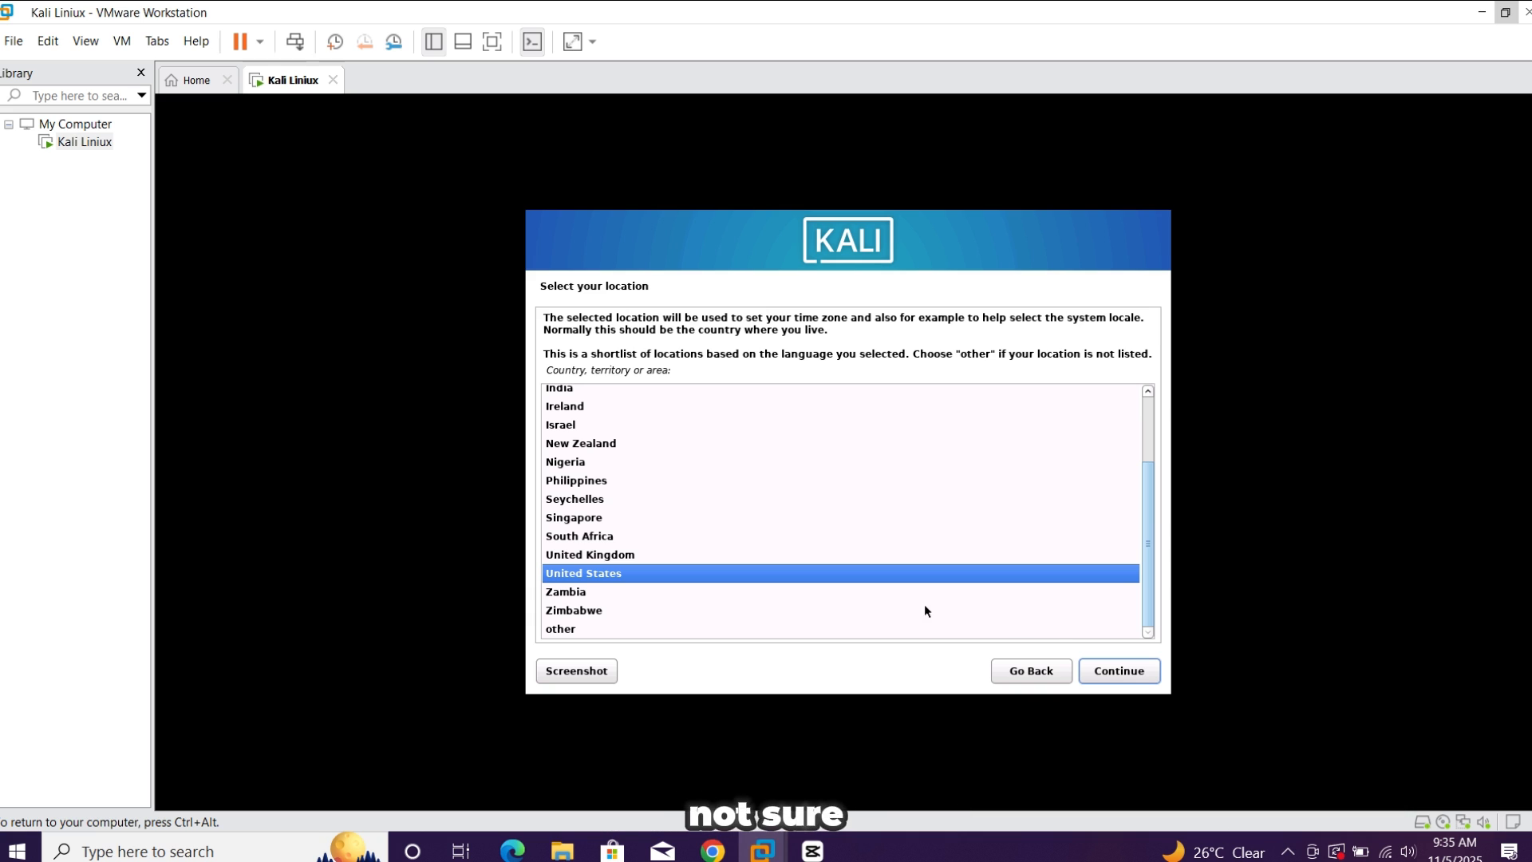
{"action": "left_click", "coordinate": [1123, 673]}
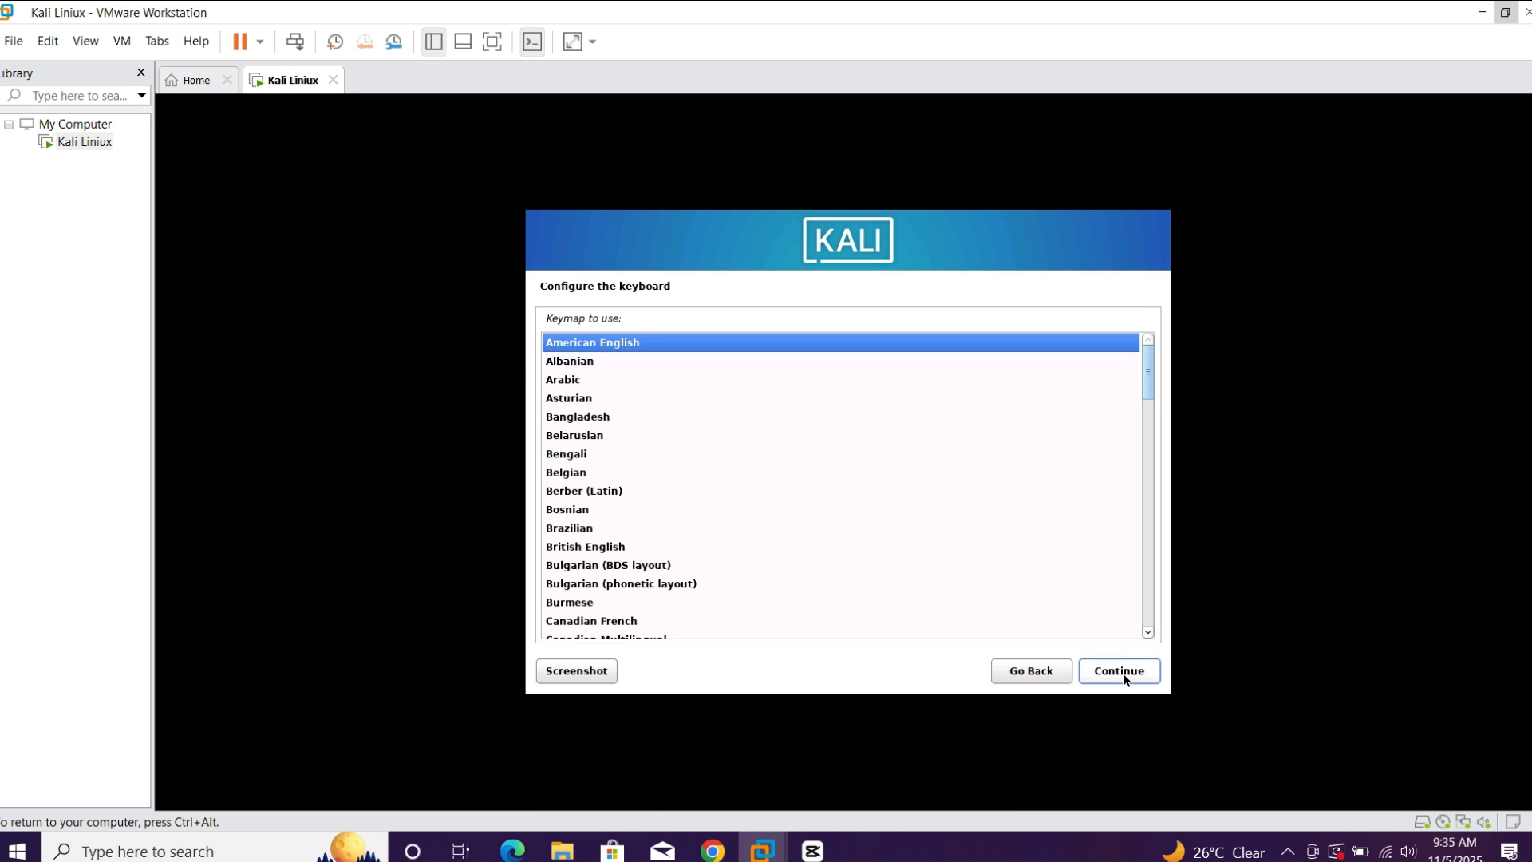
{"action": "left_click", "coordinate": [1123, 674]}
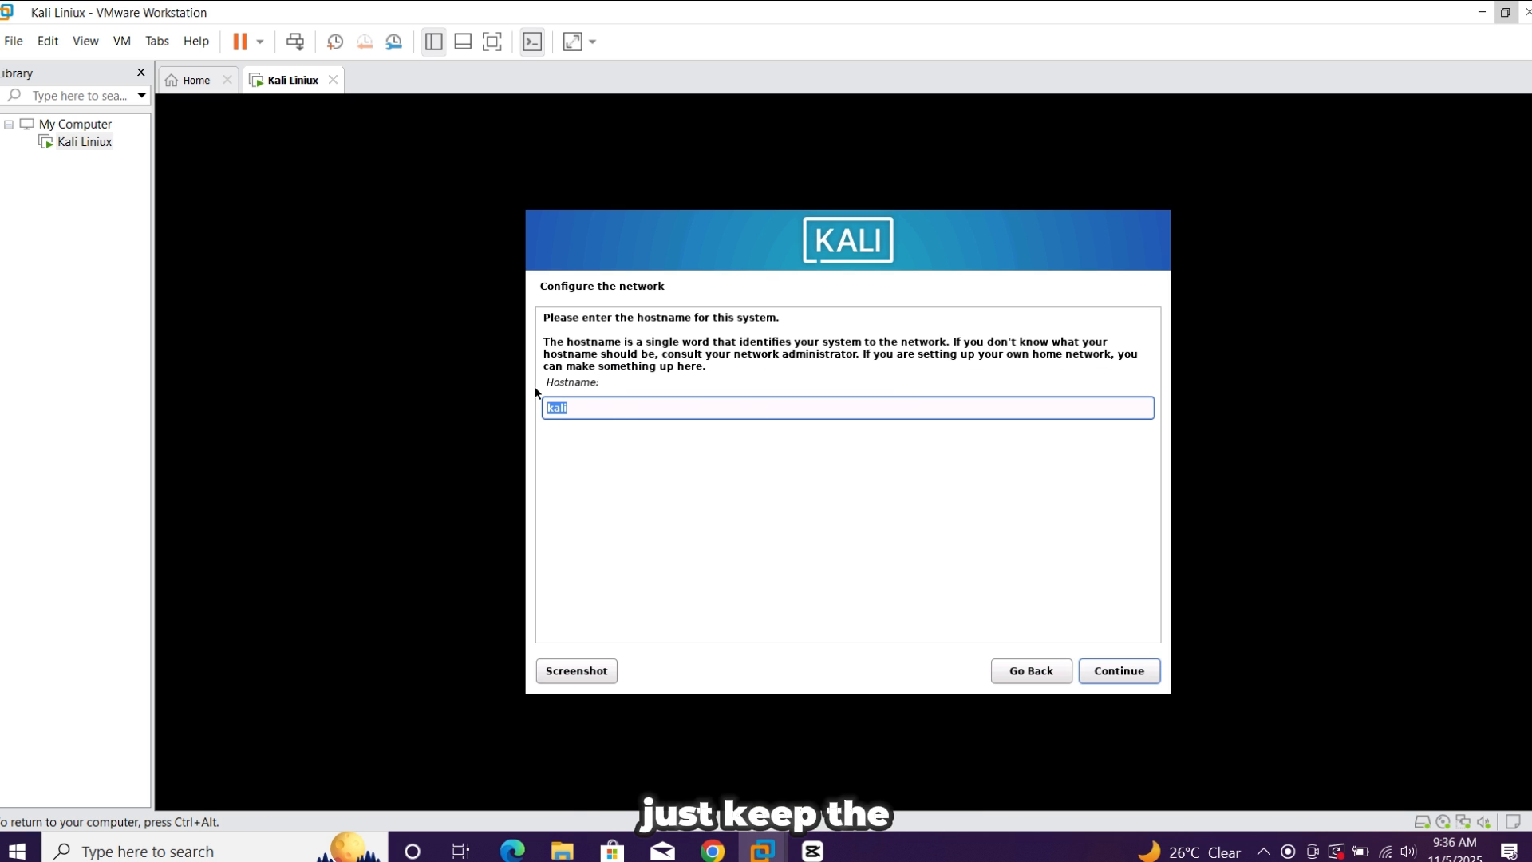
Keep the hostname kali and set the domain name to Kali, continuing to the user account setup
{"action": "left_click", "coordinate": [616, 408]}
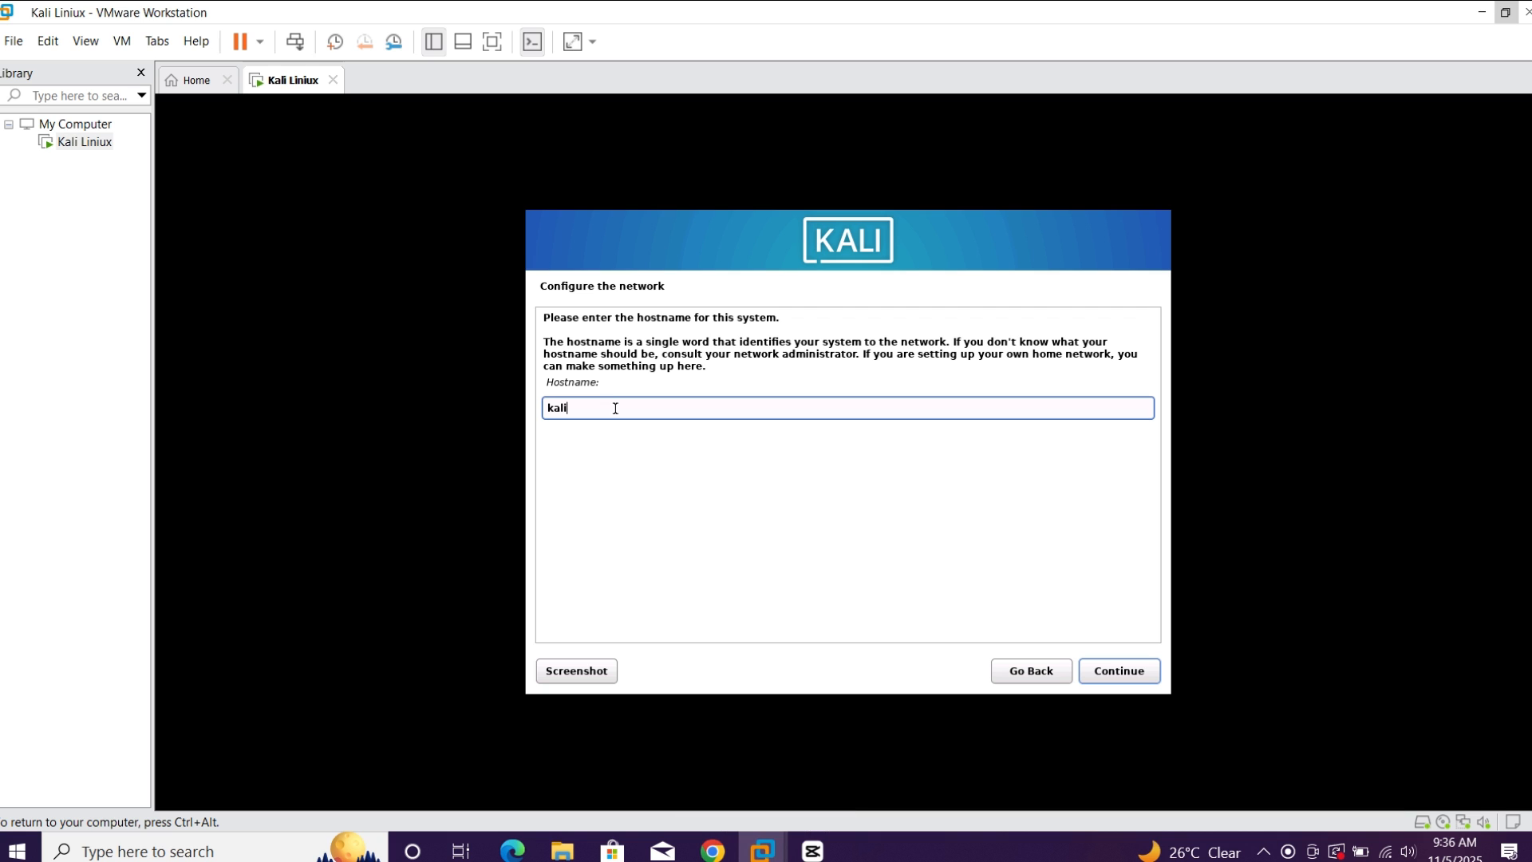
{"action": "left_click", "coordinate": [1128, 678]}
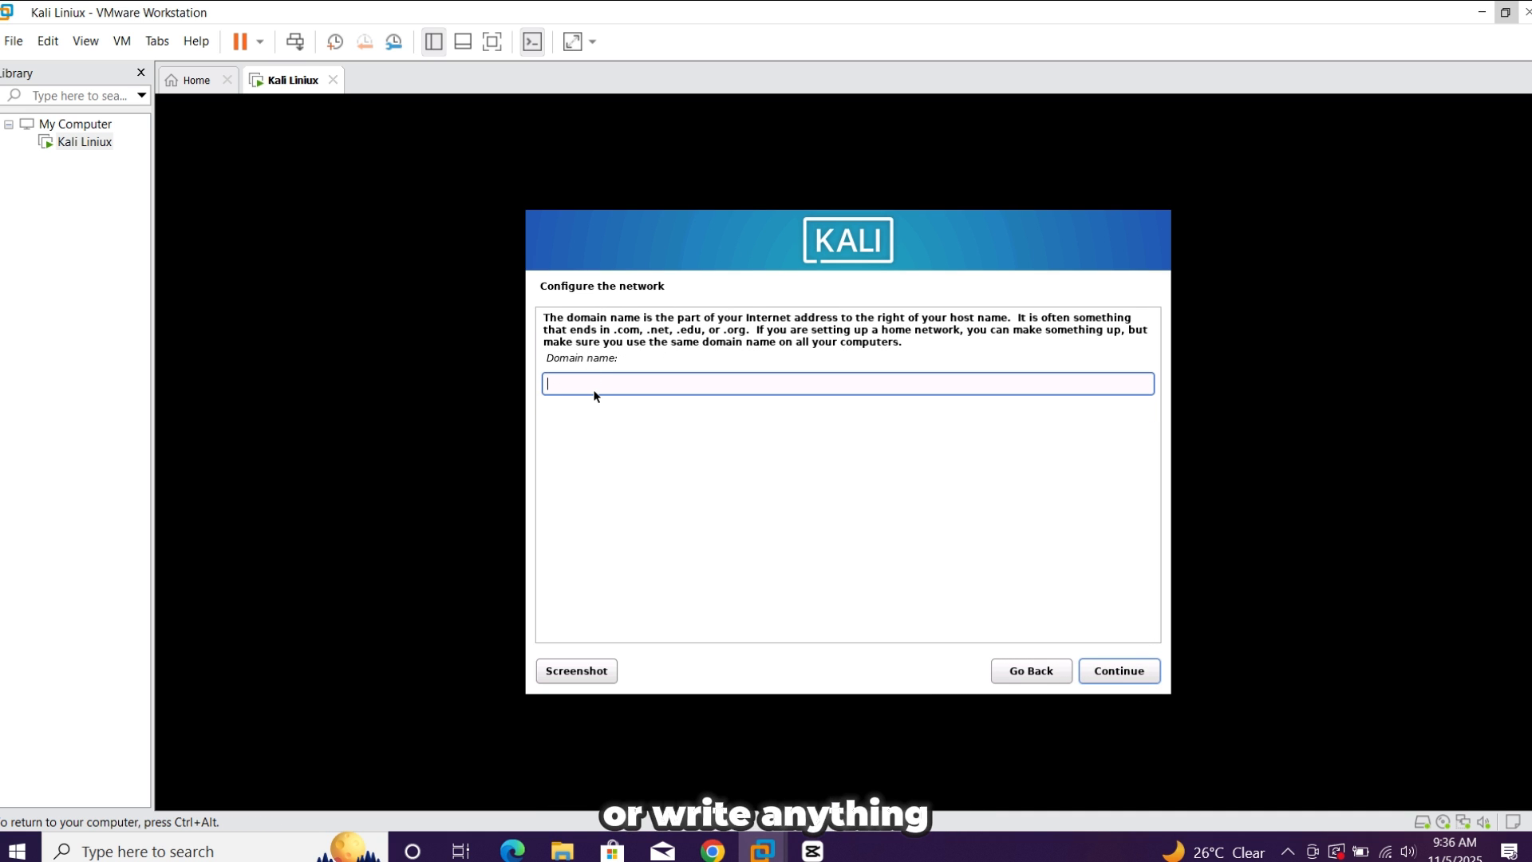
{"action": "type", "text": "K"}
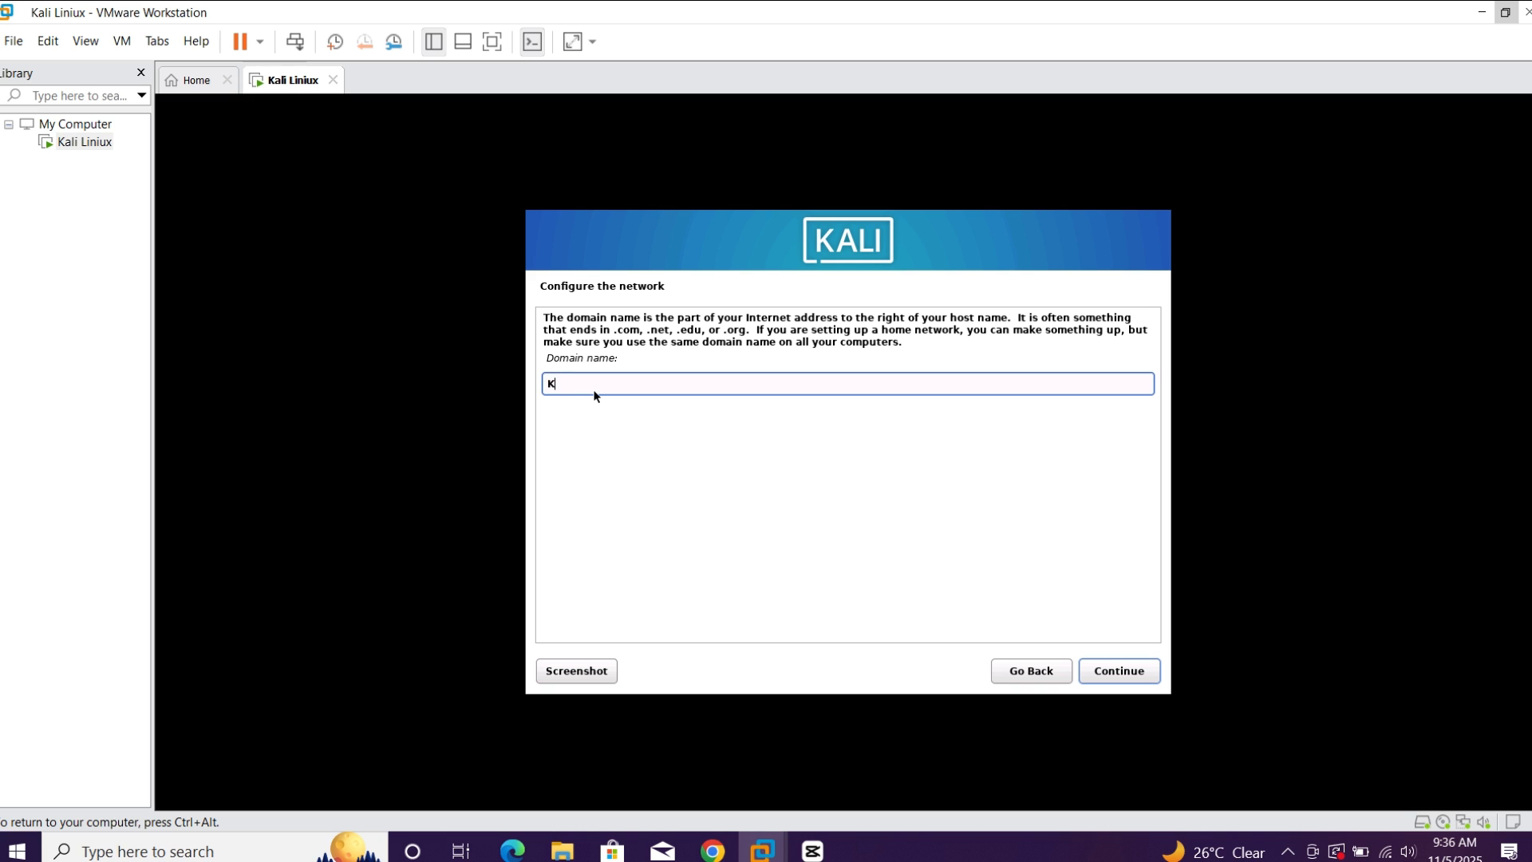
{"action": "type", "text": "ali"}
{"action": "left_click", "coordinate": [1103, 678]}
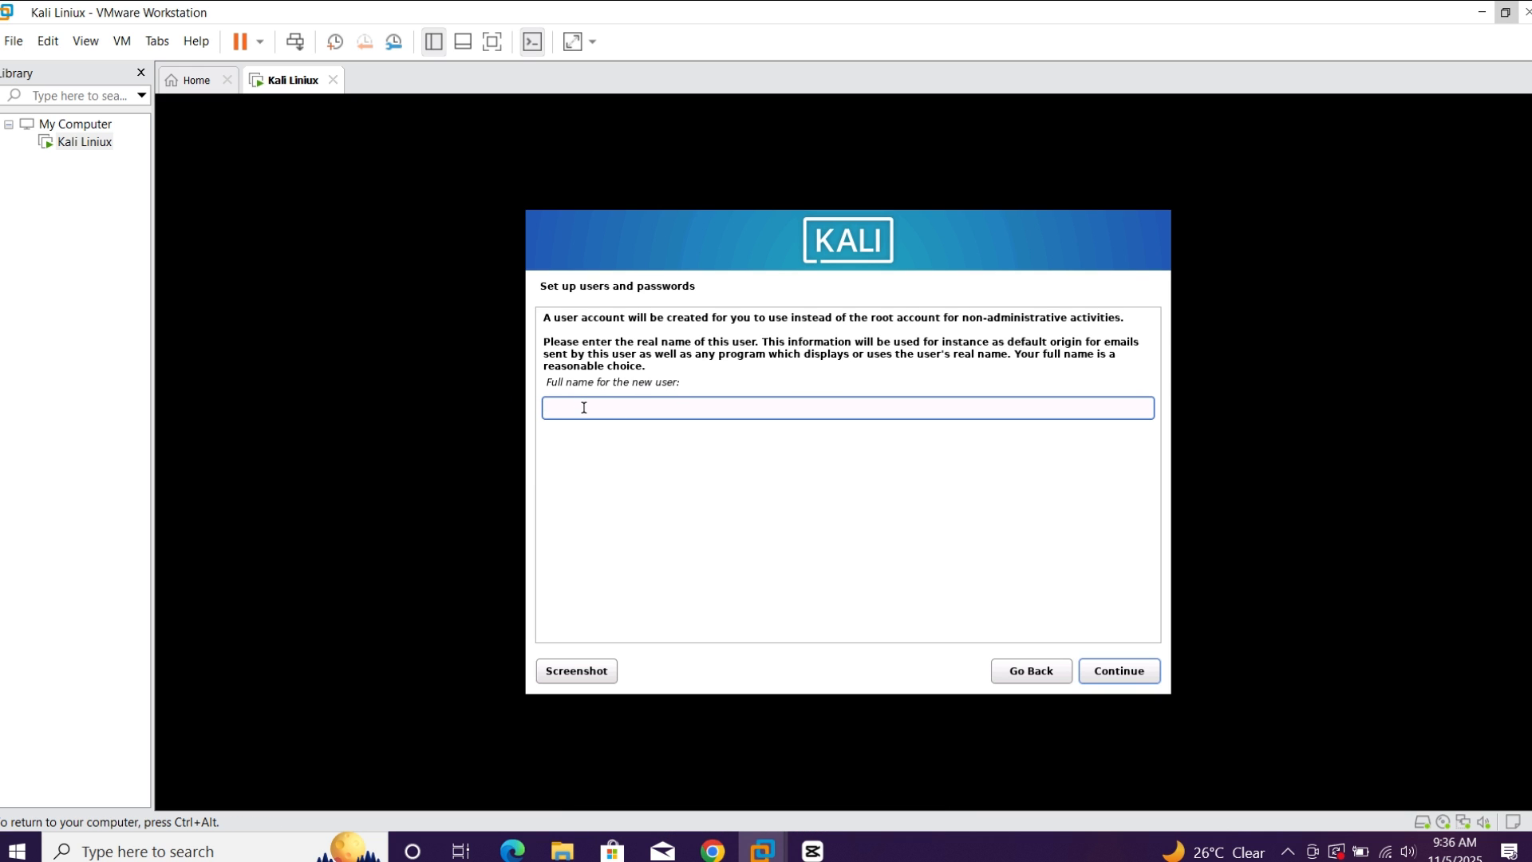
Enter the new user's full name and keep user as the account's username
{"action": "type", "text": "User"}
{"action": "key", "text": "Return"}
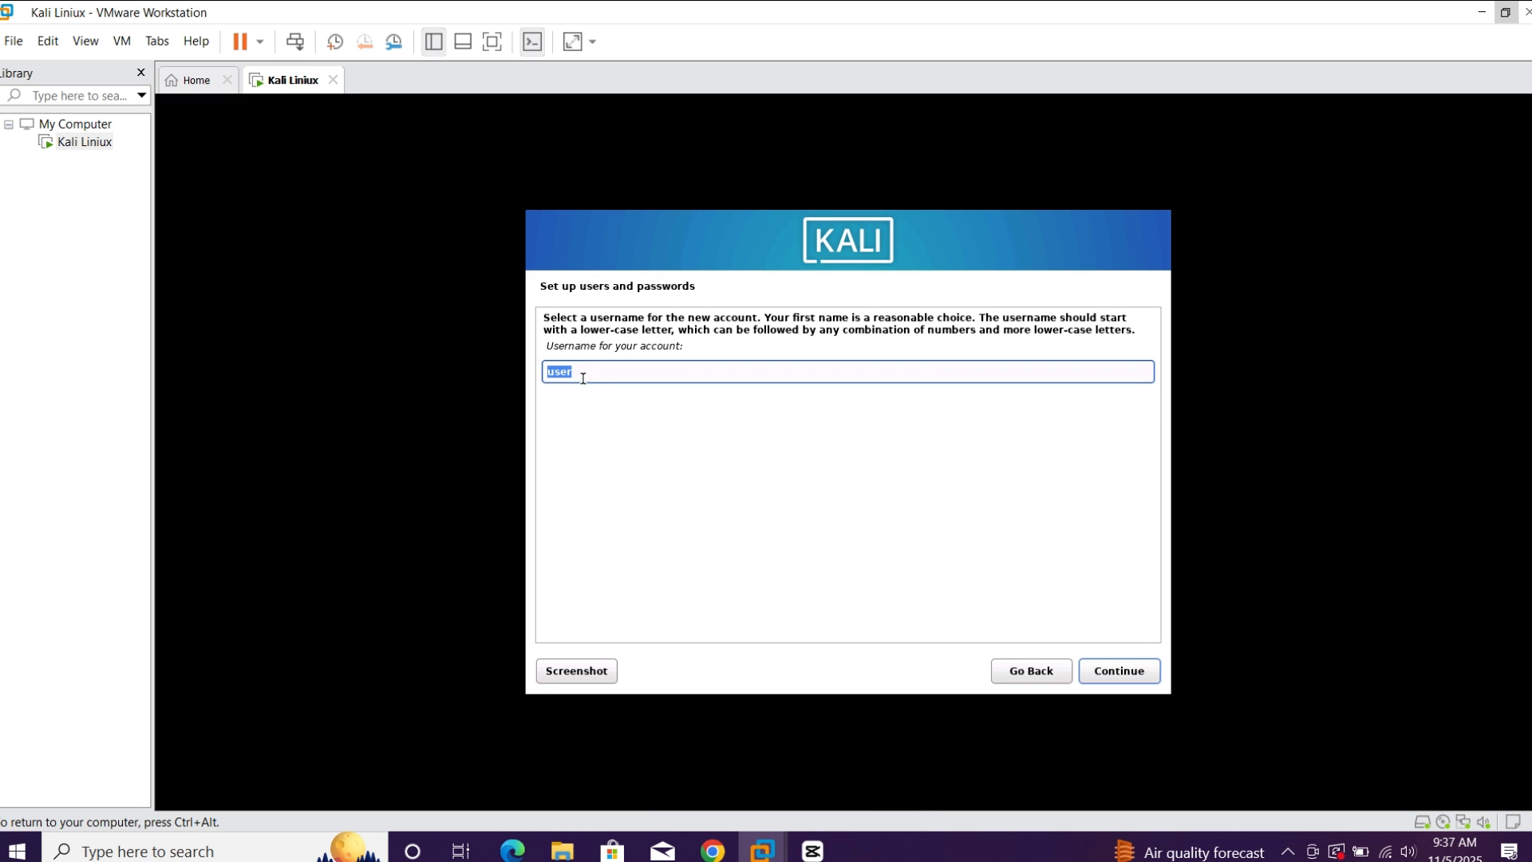
{"action": "left_click", "coordinate": [1112, 676]}
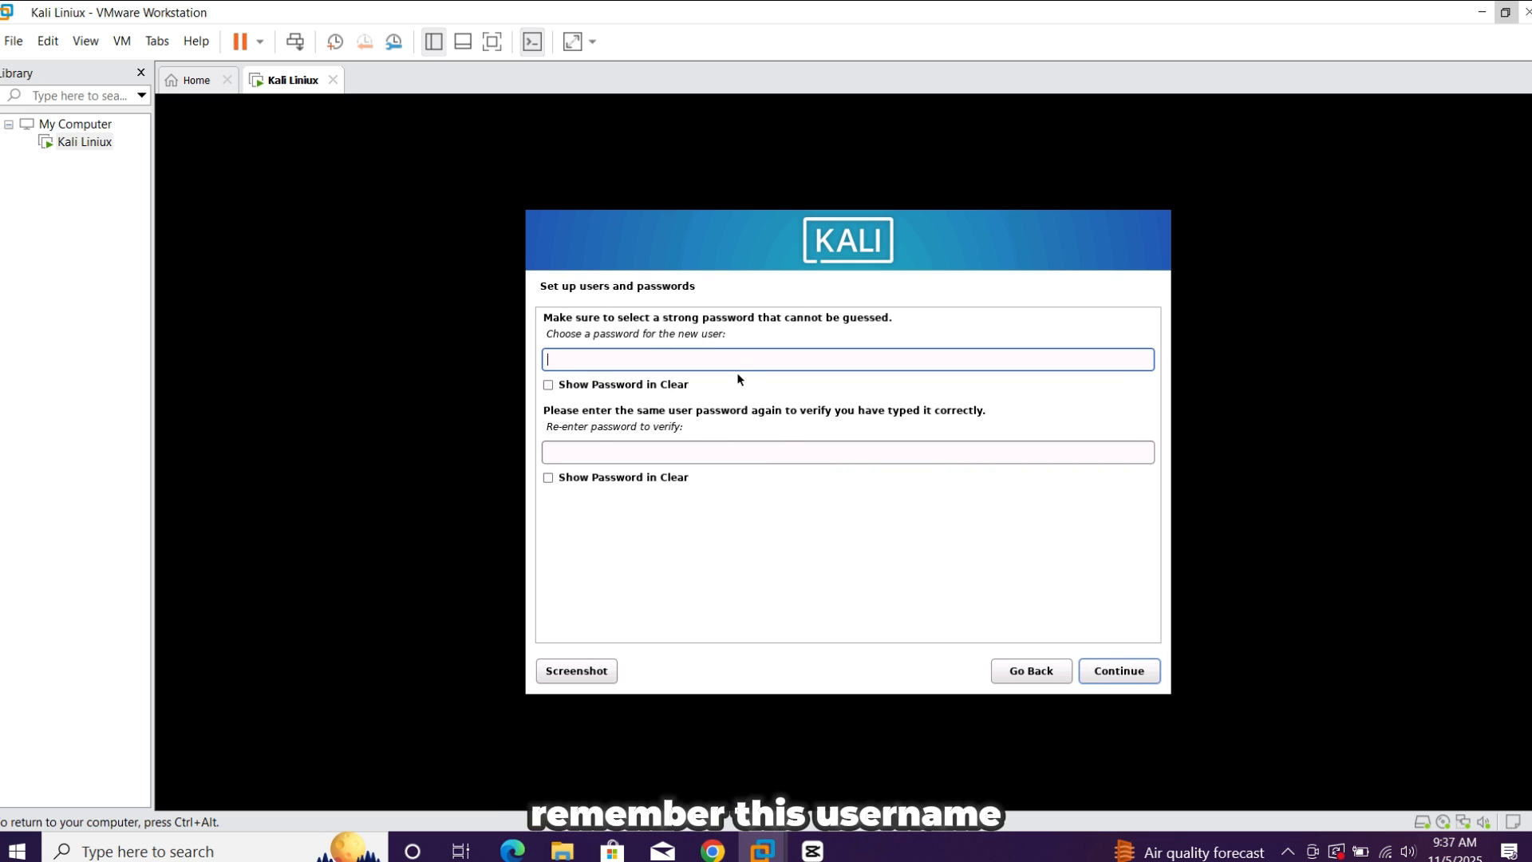
Enter the new user's account password, repeat it for verification and continue to the clock configuration
{"action": "key", "text": "Caps_Lock"}
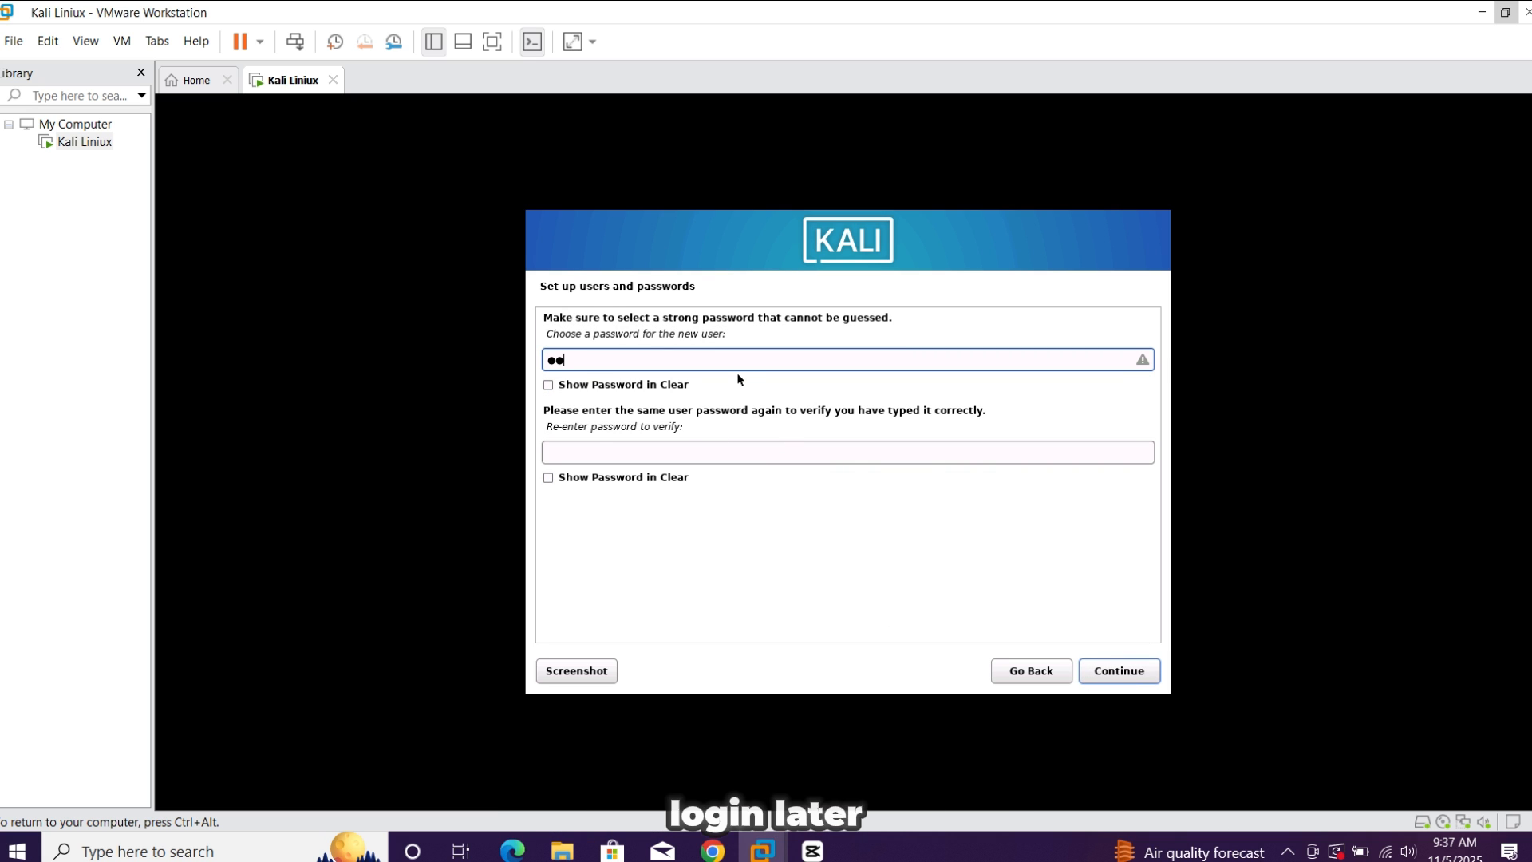
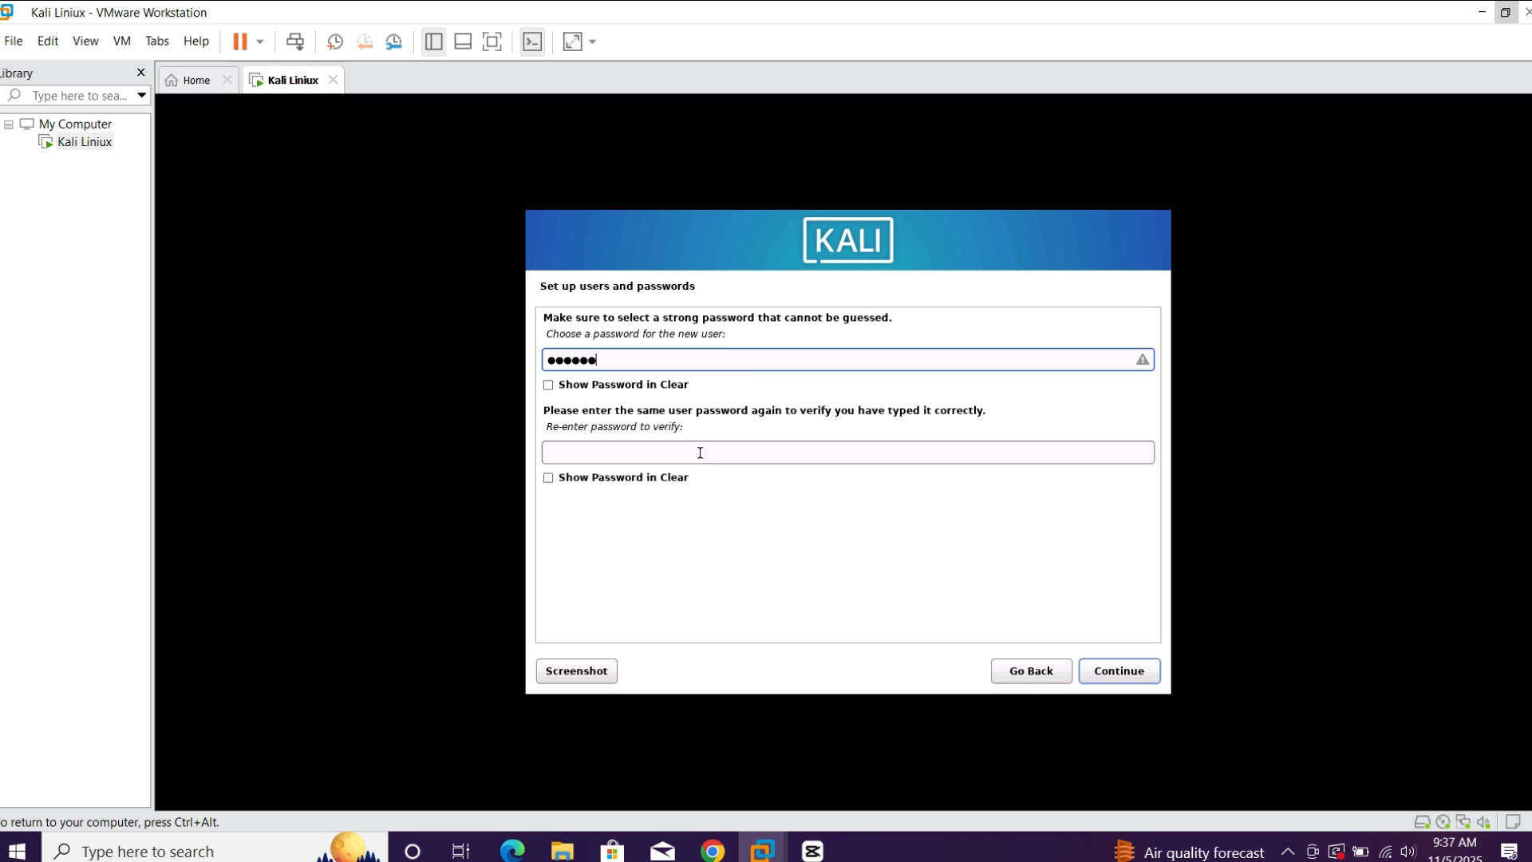
{"action": "left_click", "coordinate": [700, 452]}
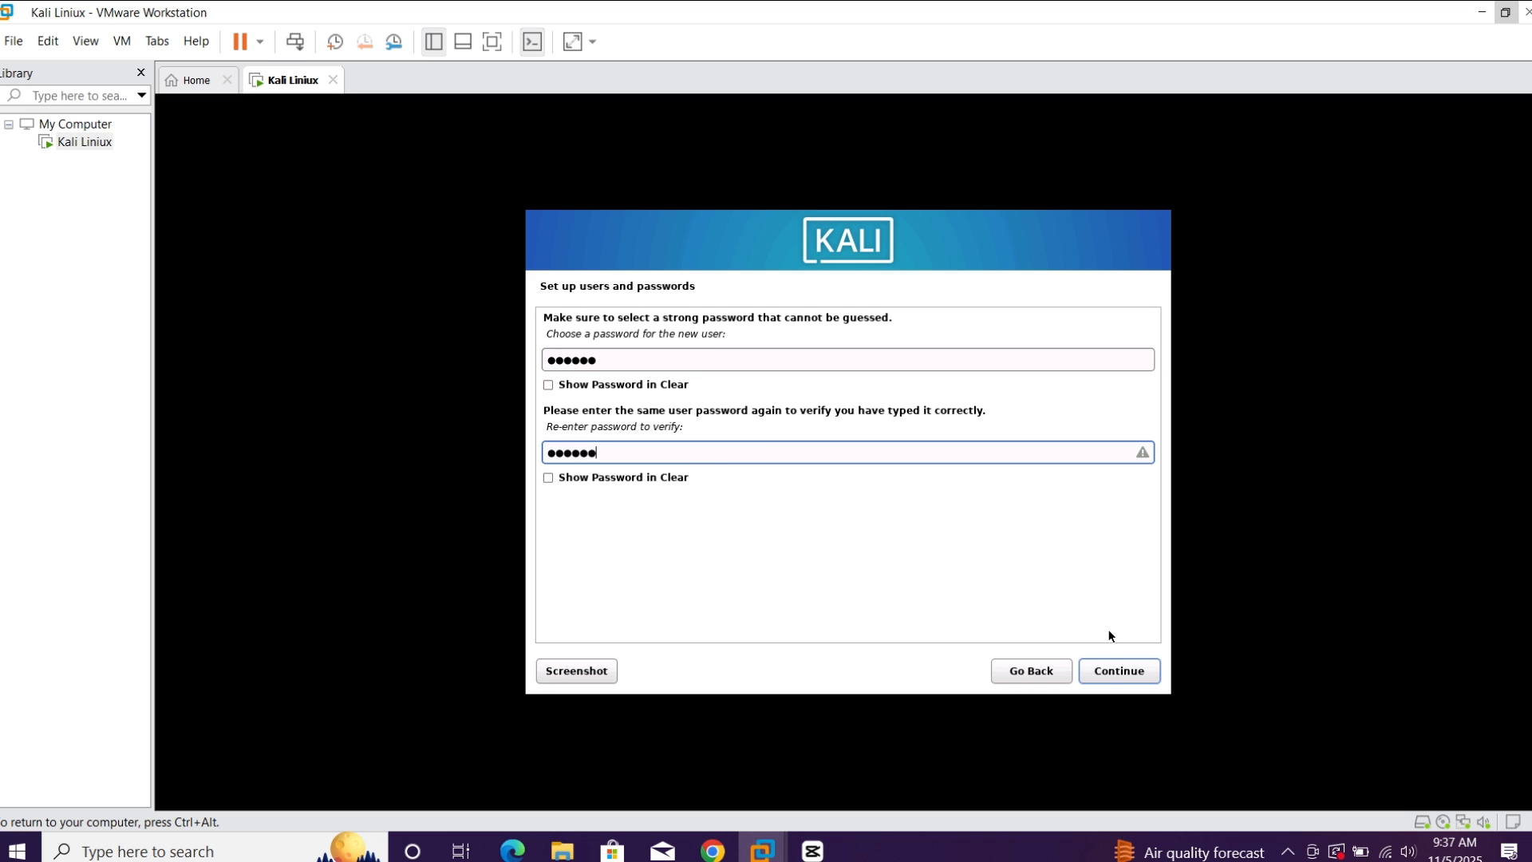
{"action": "left_click", "coordinate": [1115, 671]}
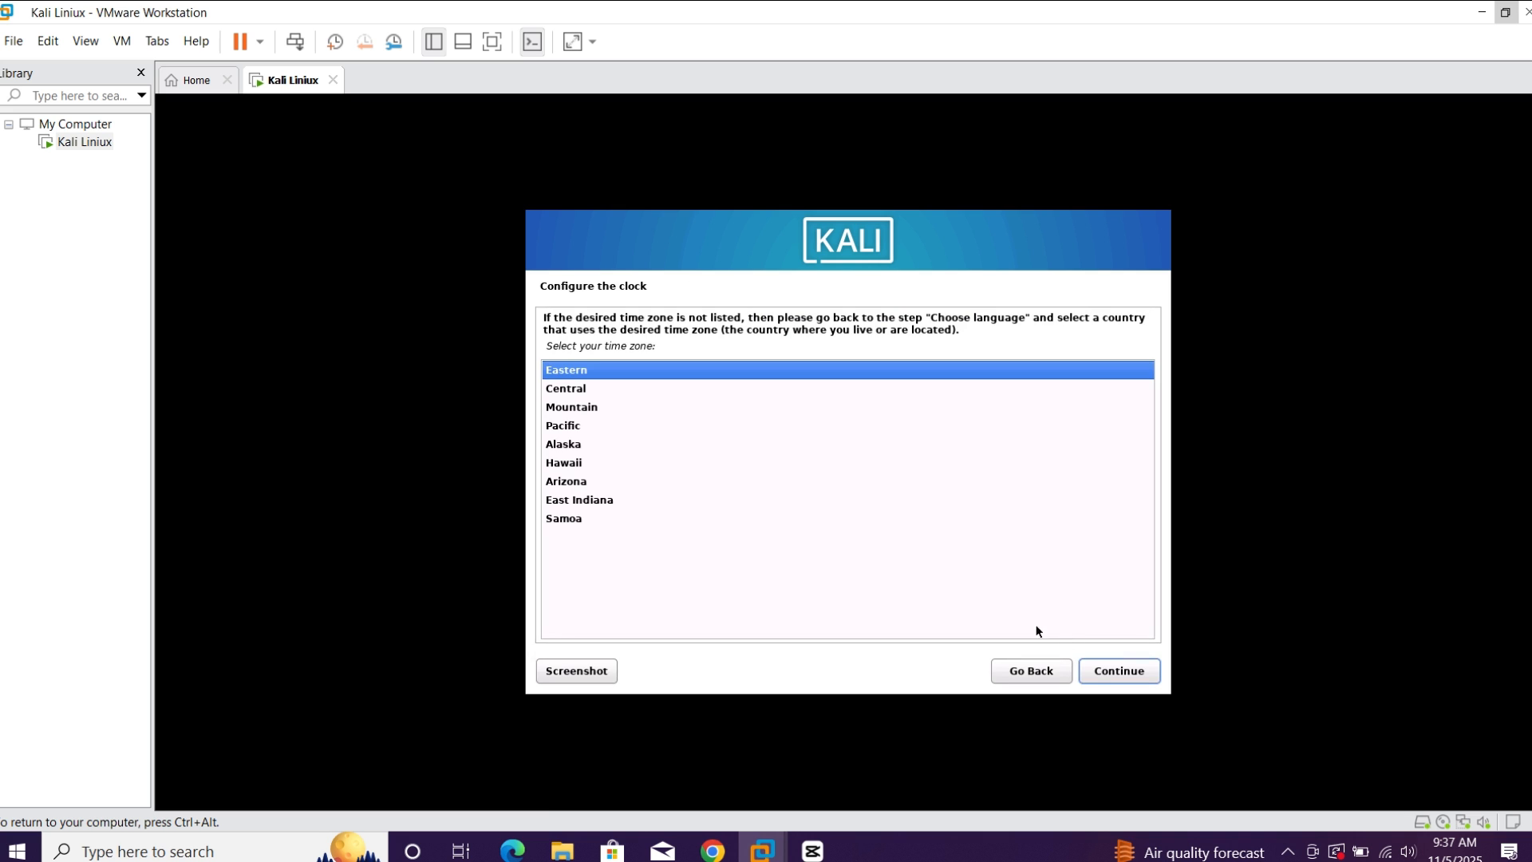
Keep the Eastern time zone and choose Guided - use entire disk partitioning on the SCSI2 (0,1,0) (sda) disk
{"action": "left_click", "coordinate": [1110, 670]}
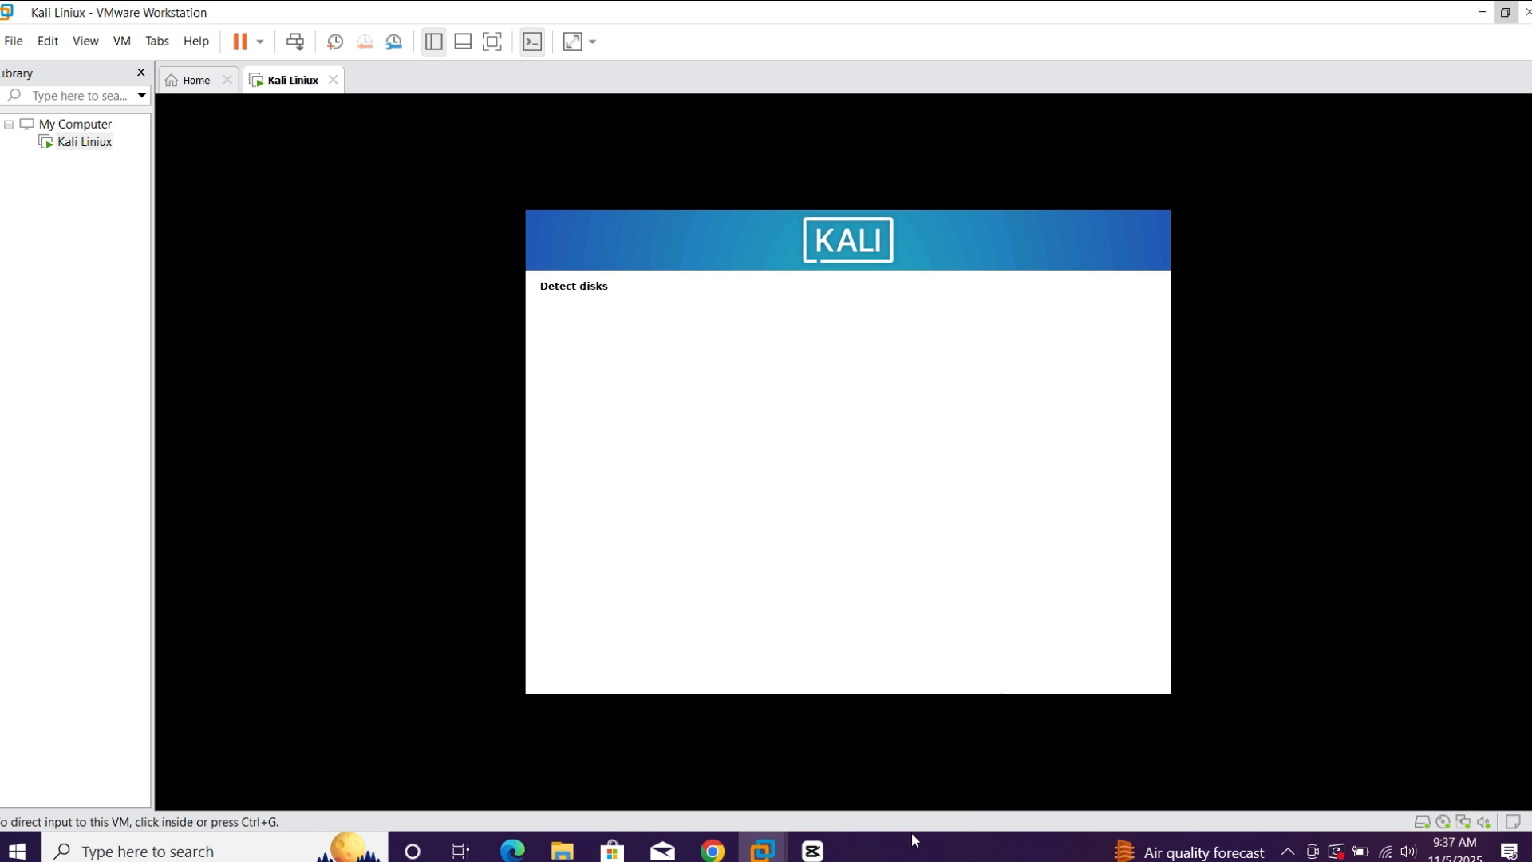
{"action": "left_click", "coordinate": [795, 562]}
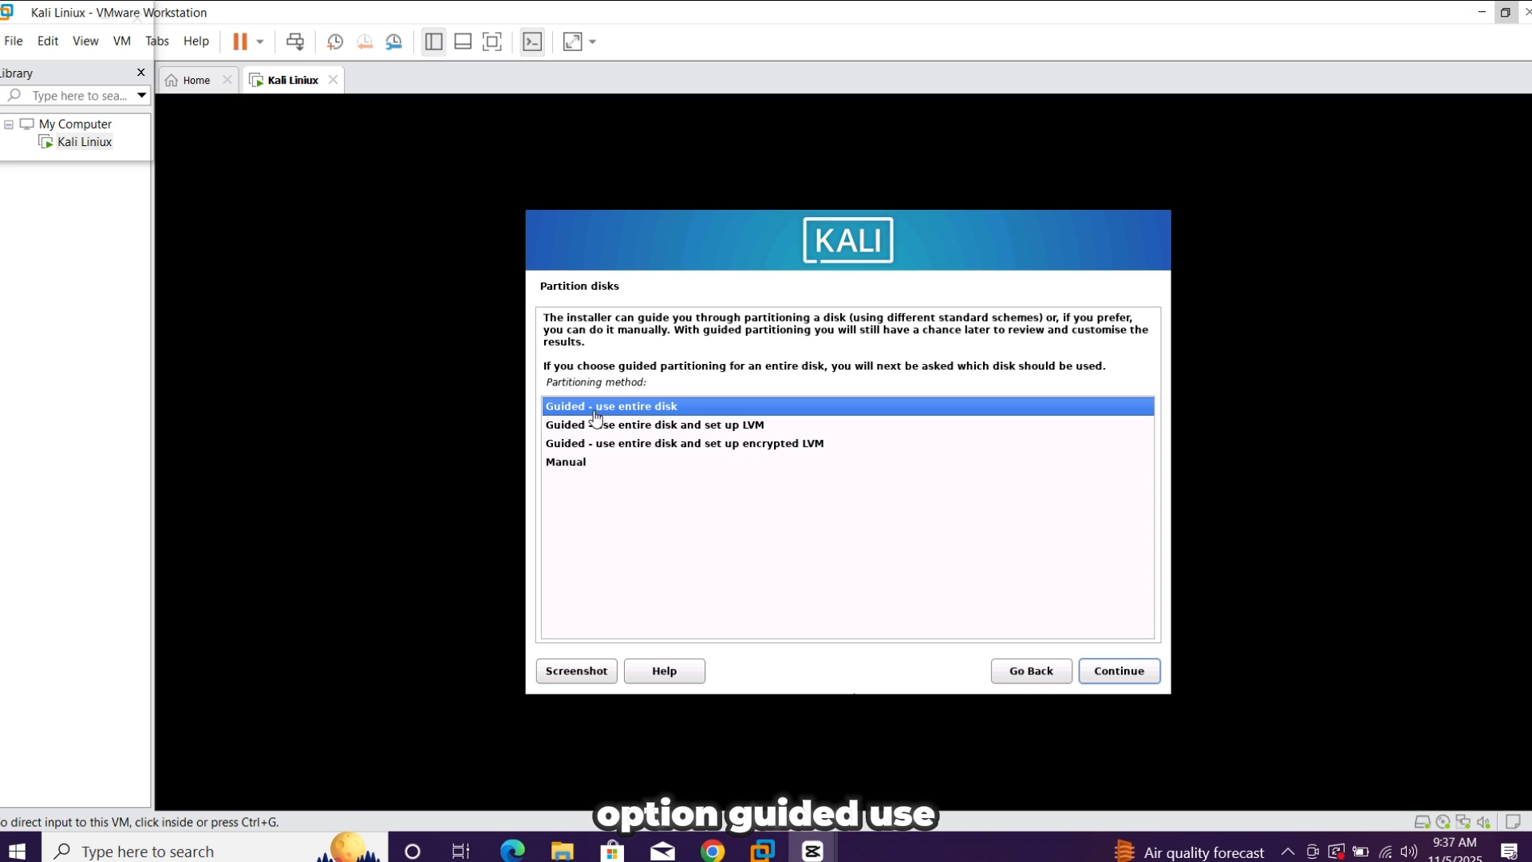
{"action": "left_click", "coordinate": [1106, 681]}
{"action": "left_click", "coordinate": [1130, 676]}
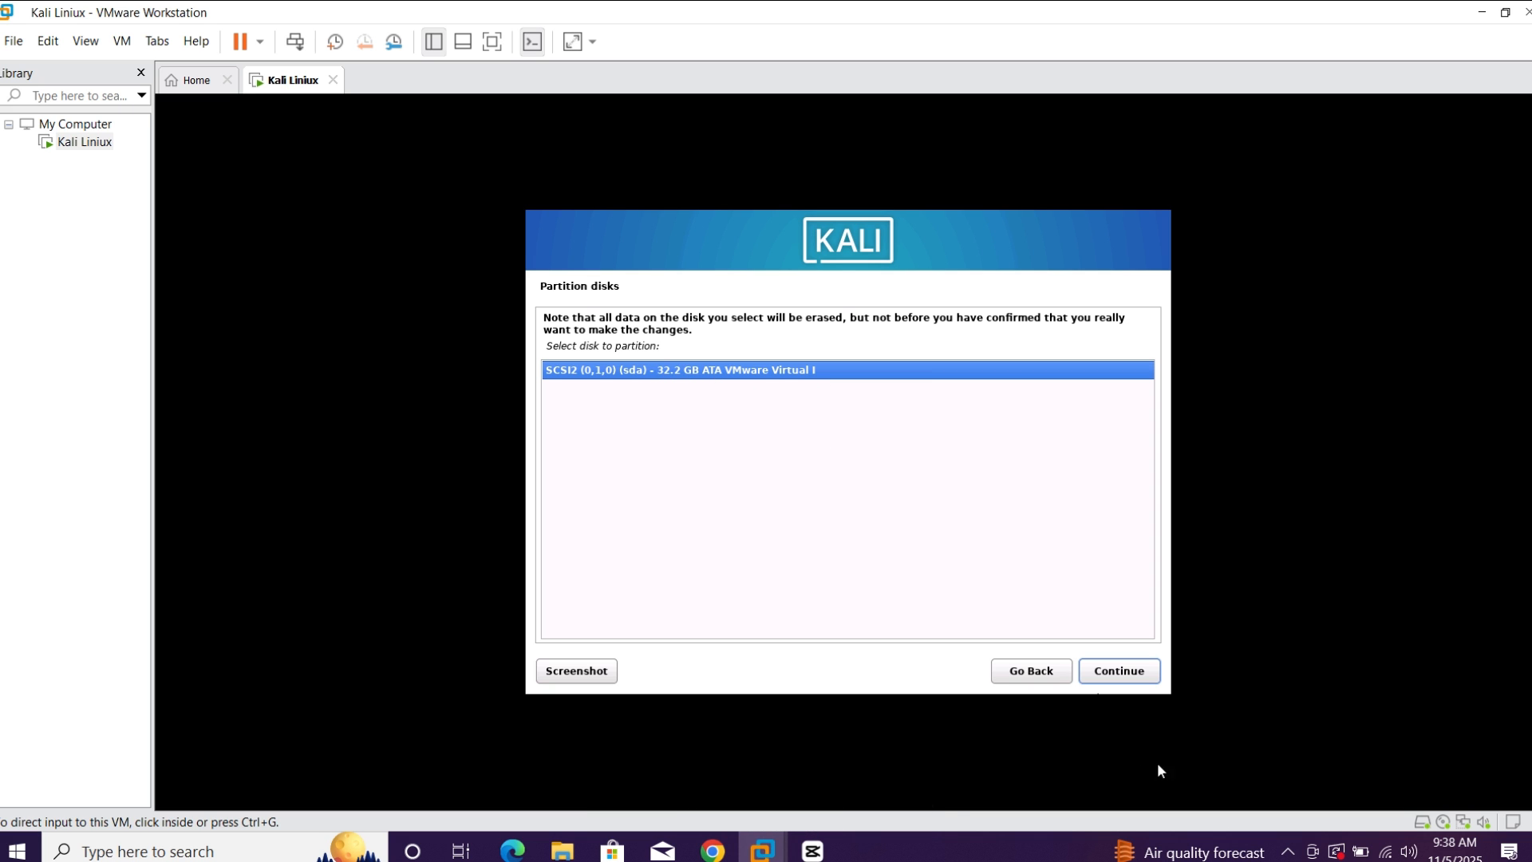
{"action": "left_click", "coordinate": [1133, 671]}
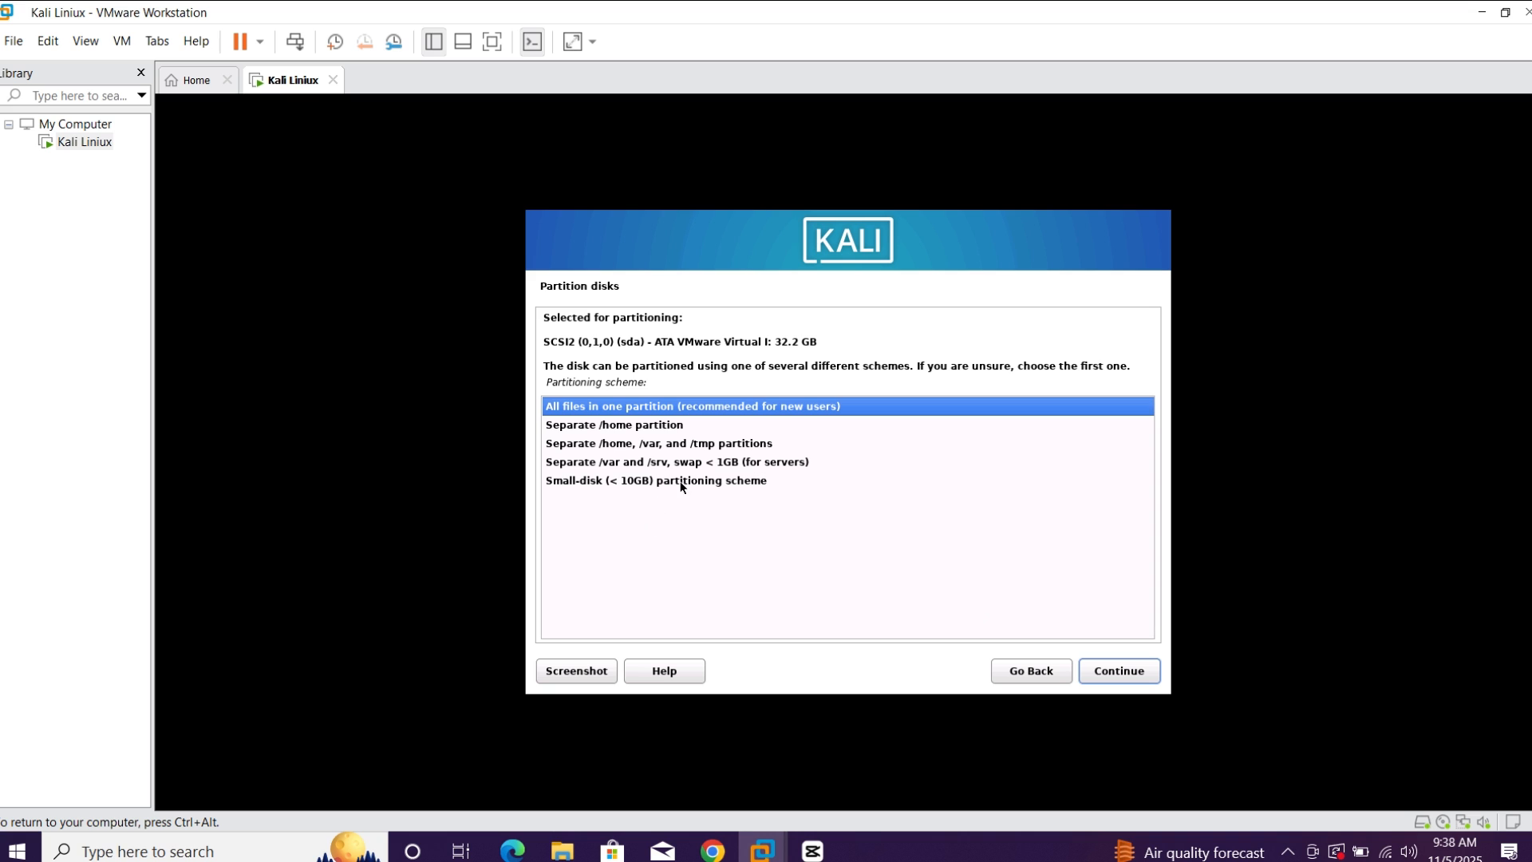
Choose the All files in one partition scheme and select Finish partitioning and write changes to disk, continuing to the write confirmation
{"action": "left_click", "coordinate": [770, 416]}
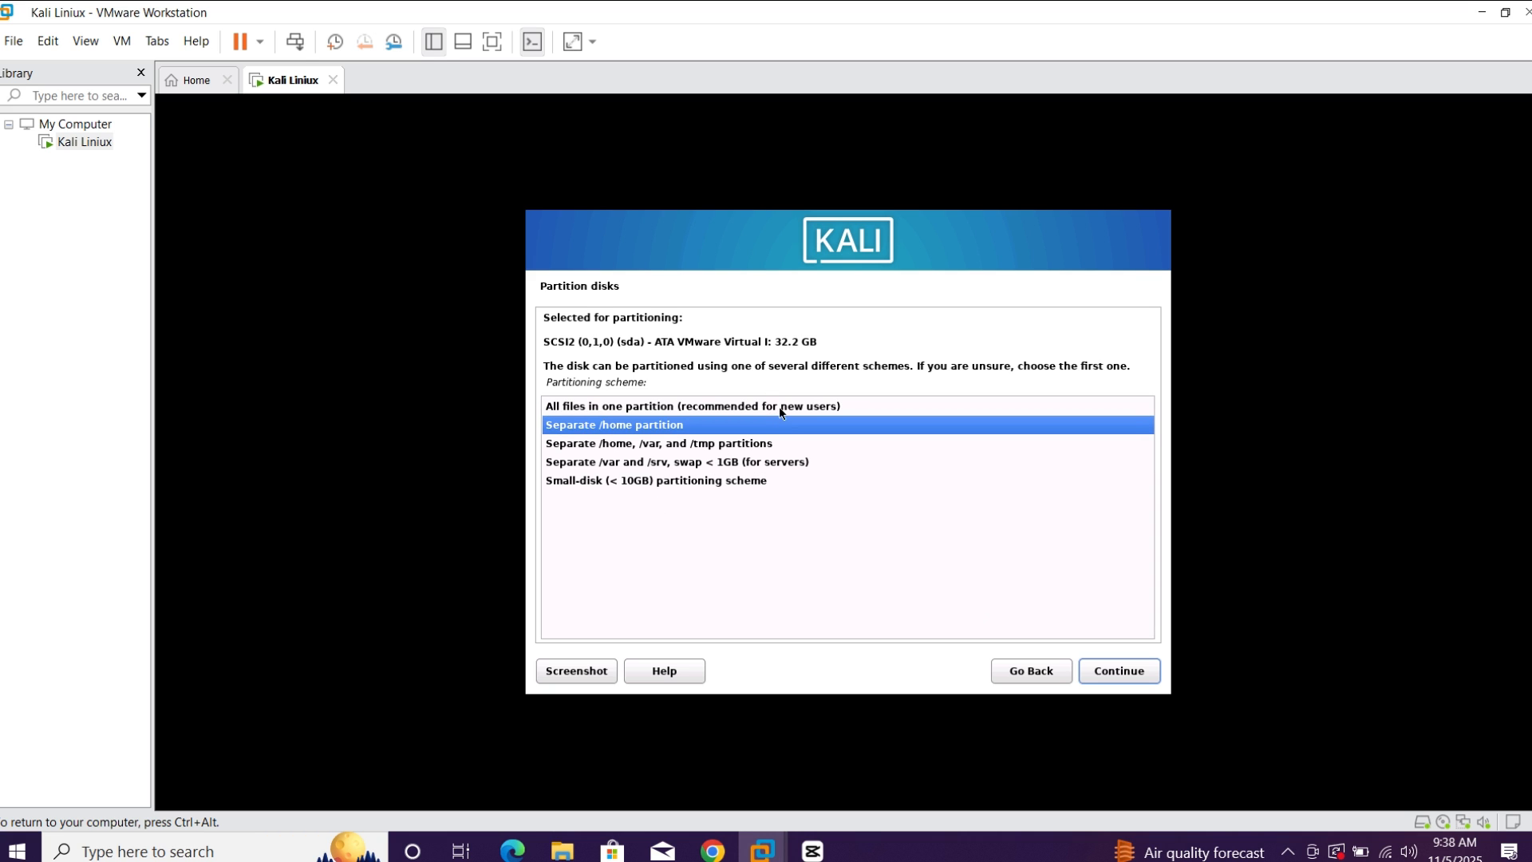
{"action": "left_click", "coordinate": [779, 408]}
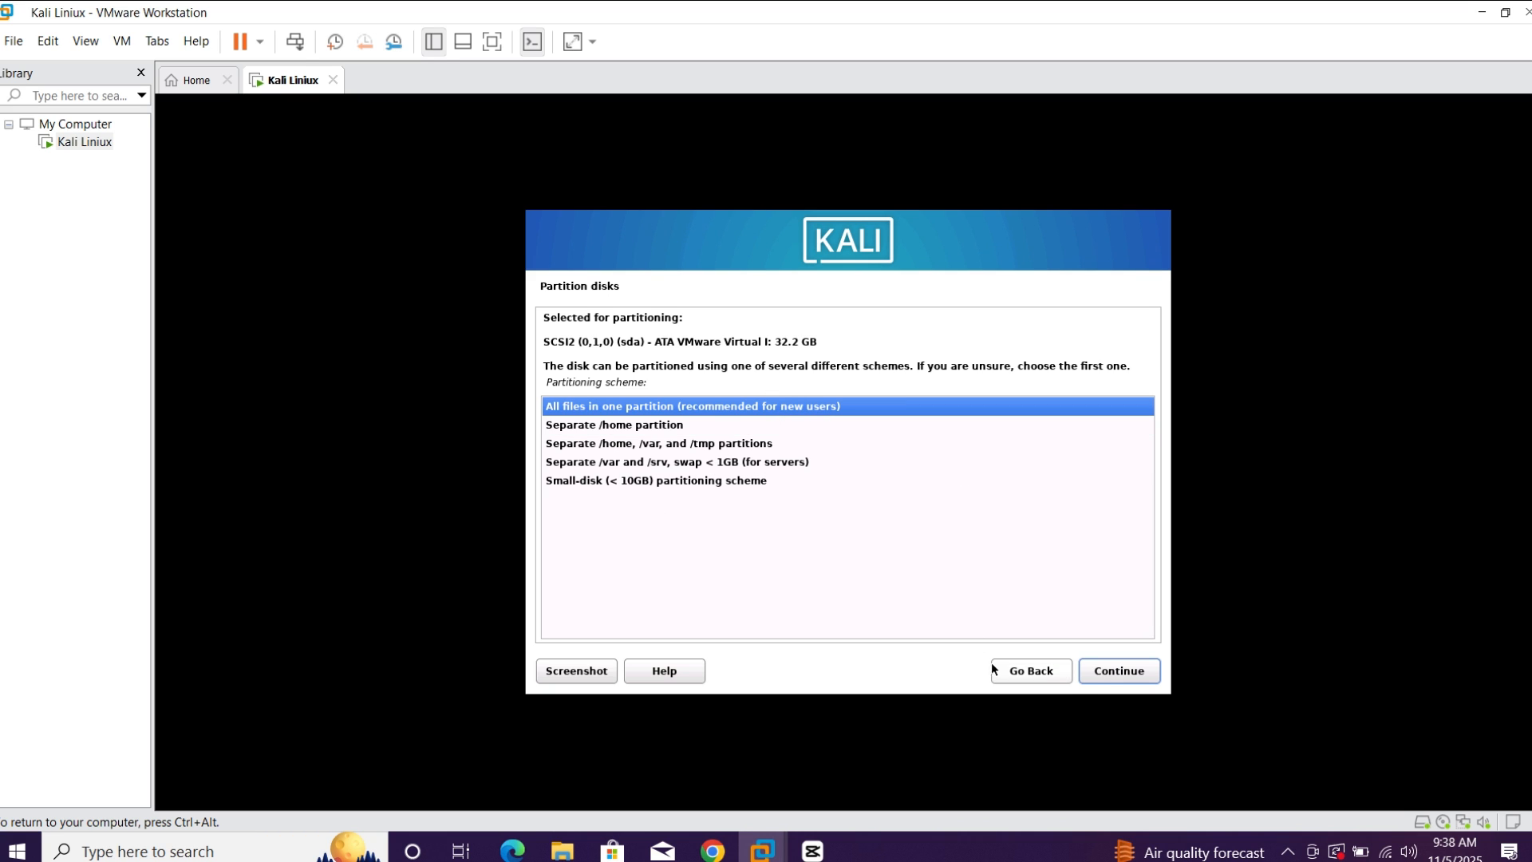
{"action": "left_click", "coordinate": [1120, 669]}
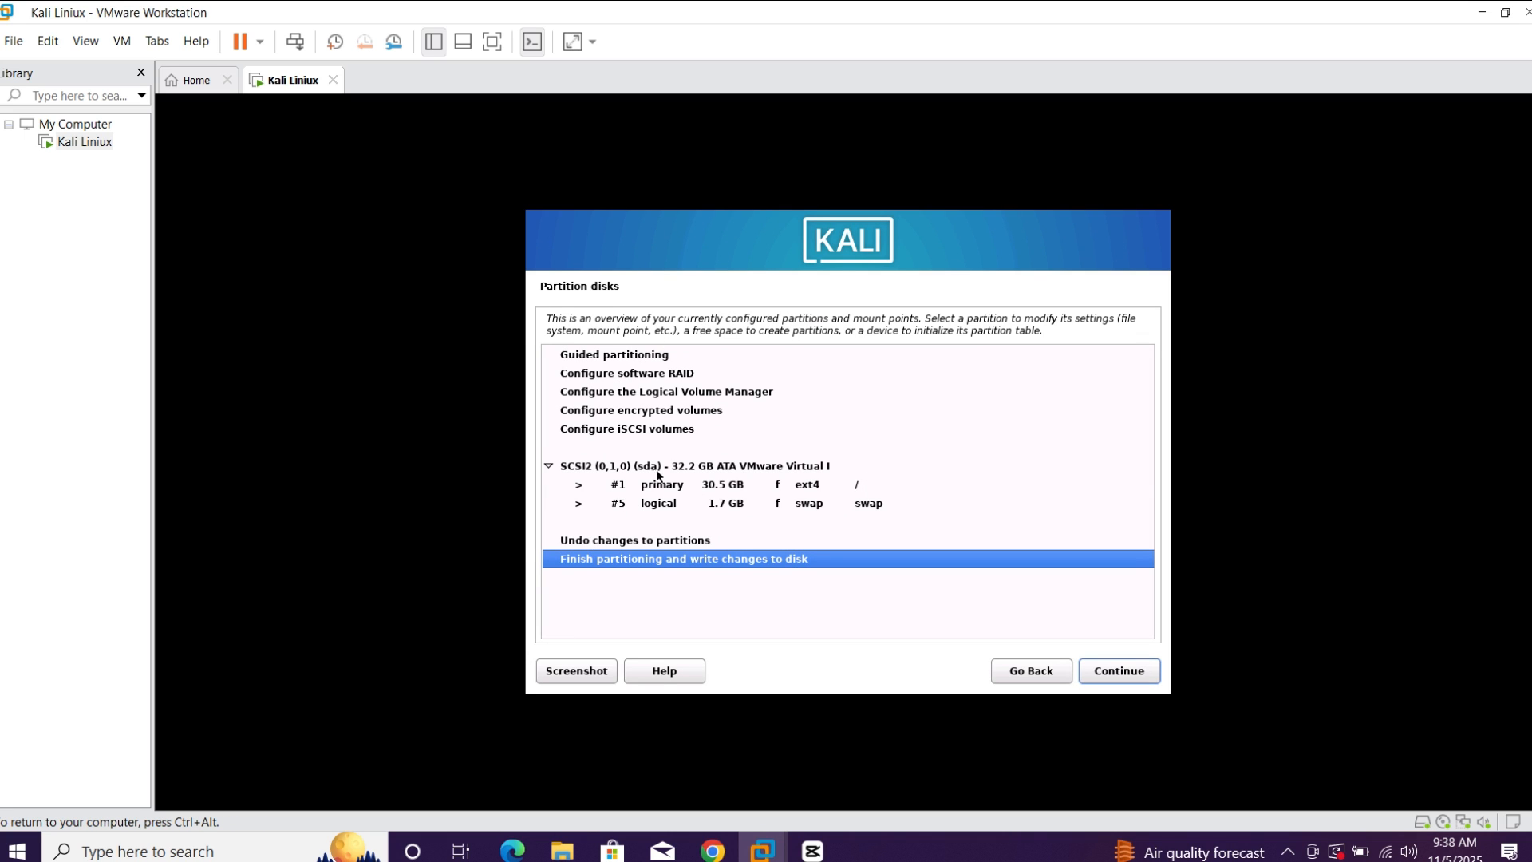
{"action": "left_click", "coordinate": [1120, 674]}
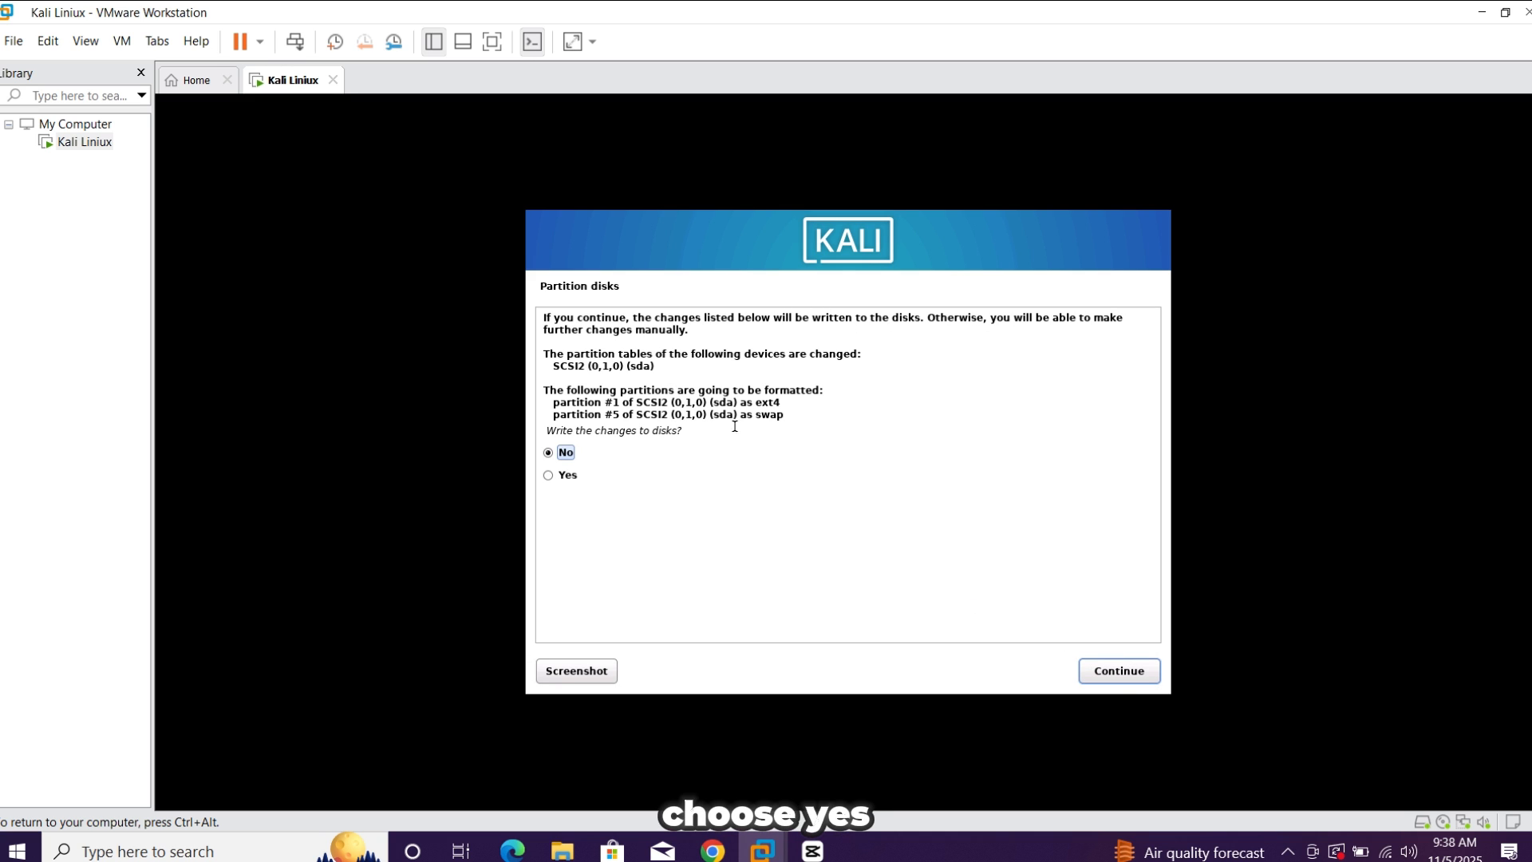
Choose Yes to write the partition changes to disk and continue with the installation
{"action": "left_click", "coordinate": [563, 477]}
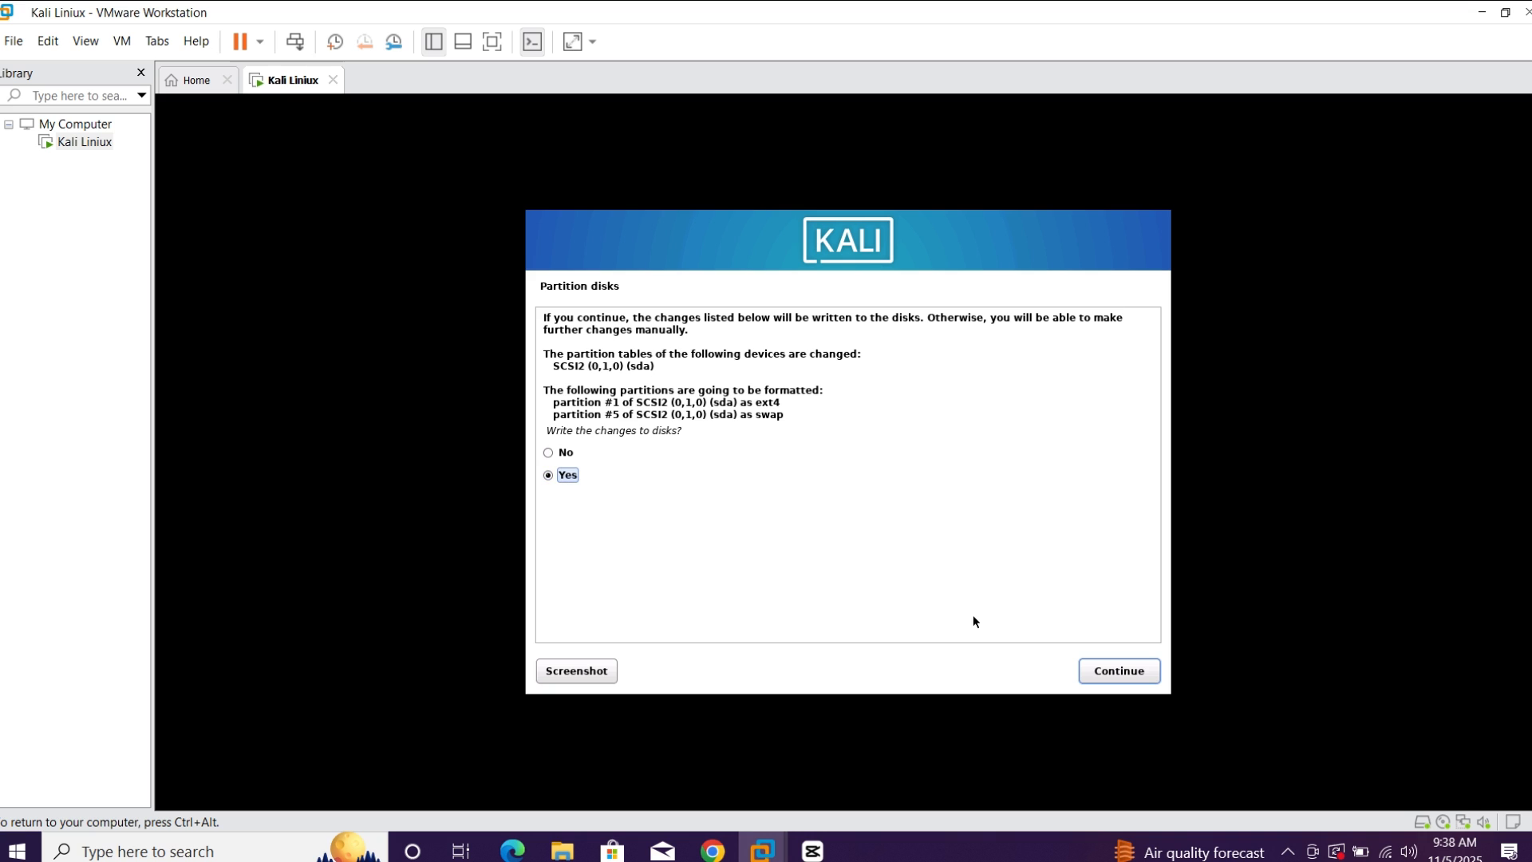
{"action": "left_click", "coordinate": [1132, 670]}
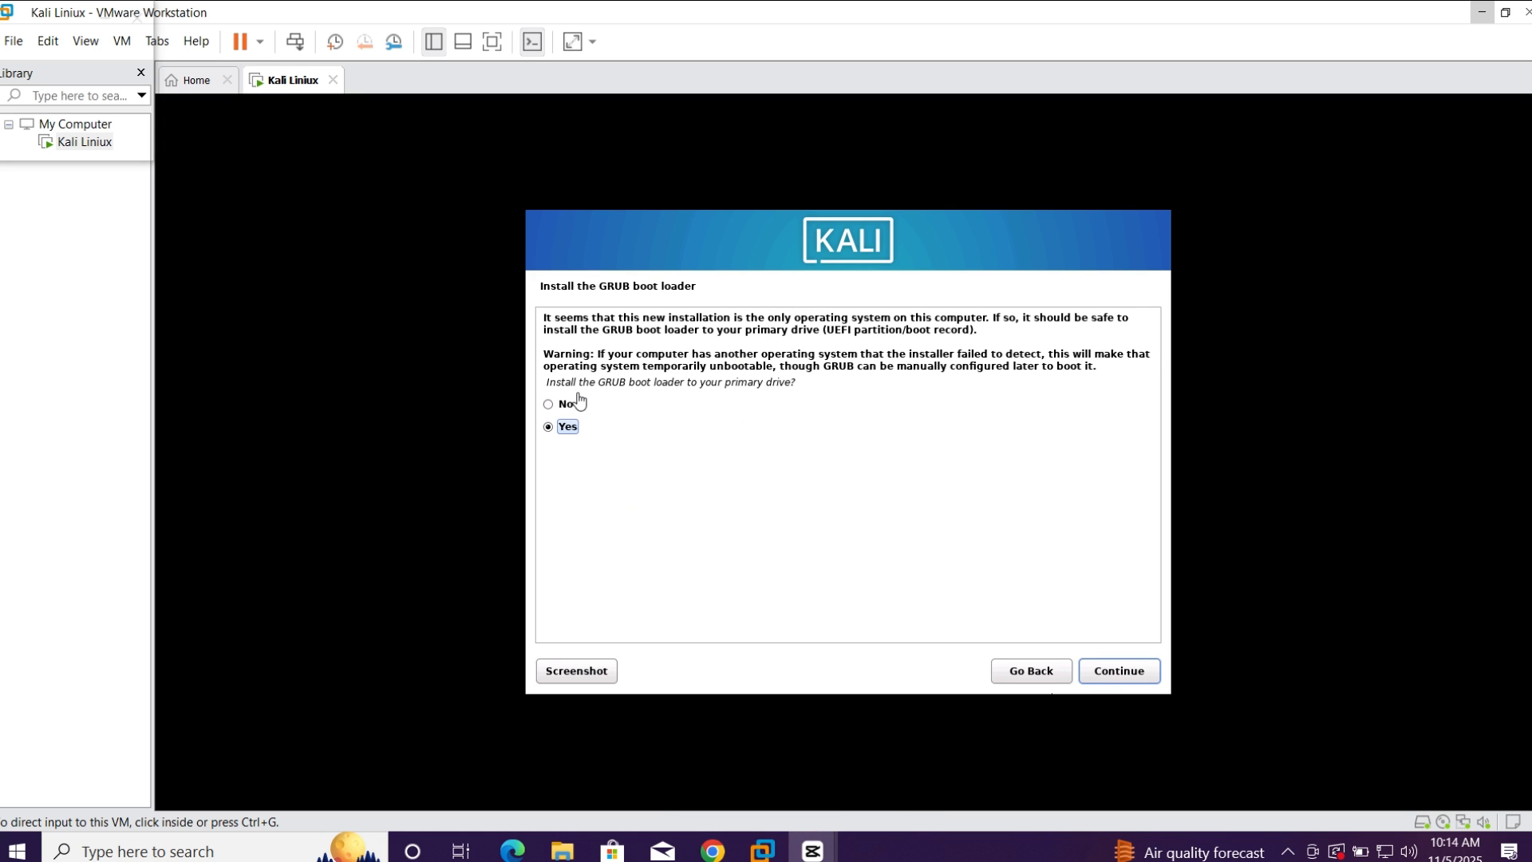
Answer No to installing GRUB on the primary drive, choose /dev/sda as the boot loader device and continue
{"action": "left_click", "coordinate": [549, 405]}
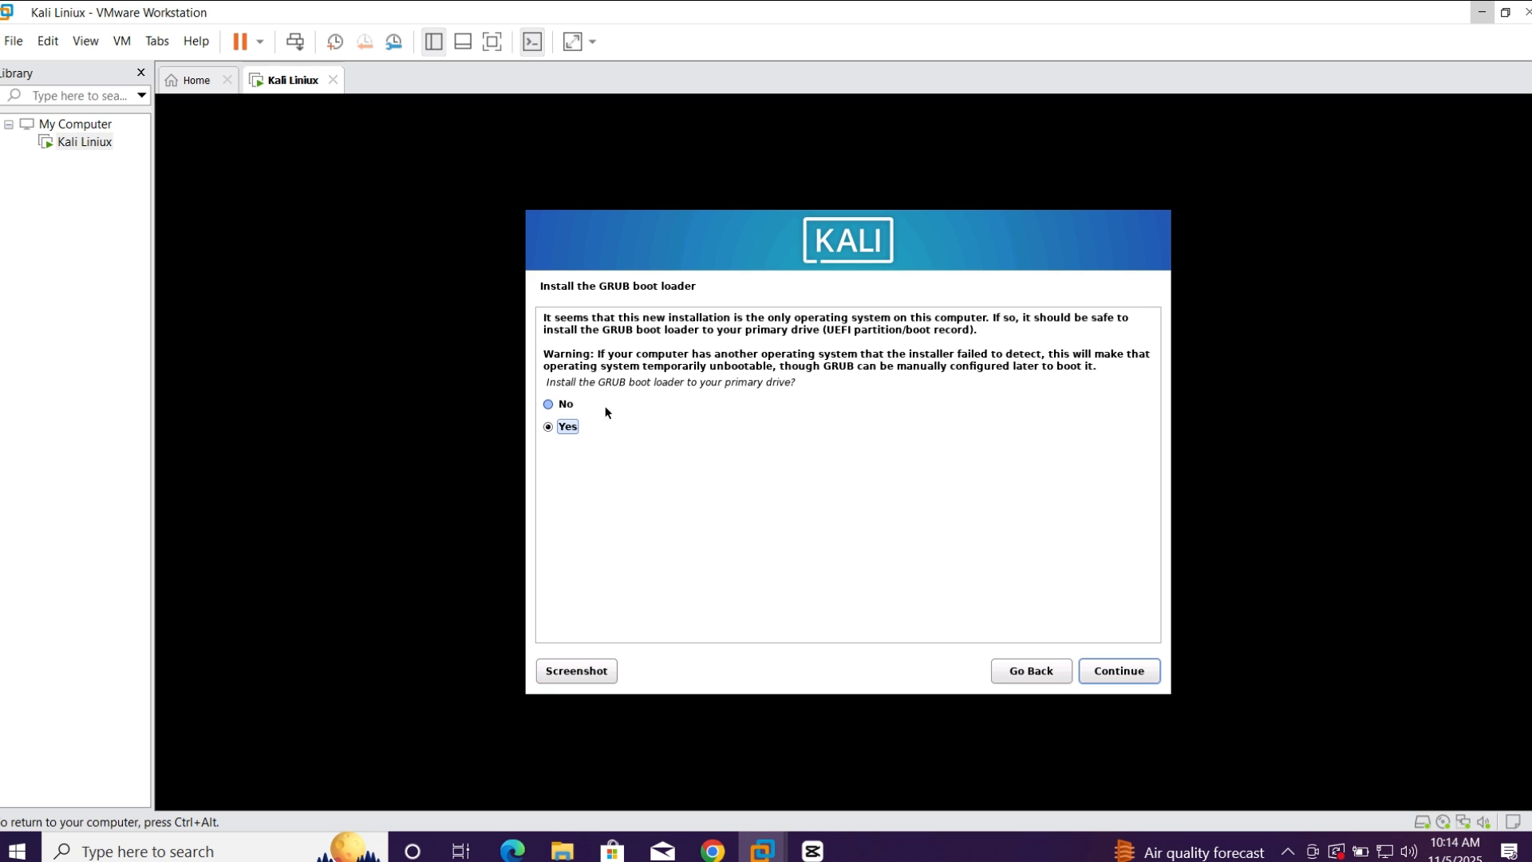
{"action": "left_click", "coordinate": [561, 405]}
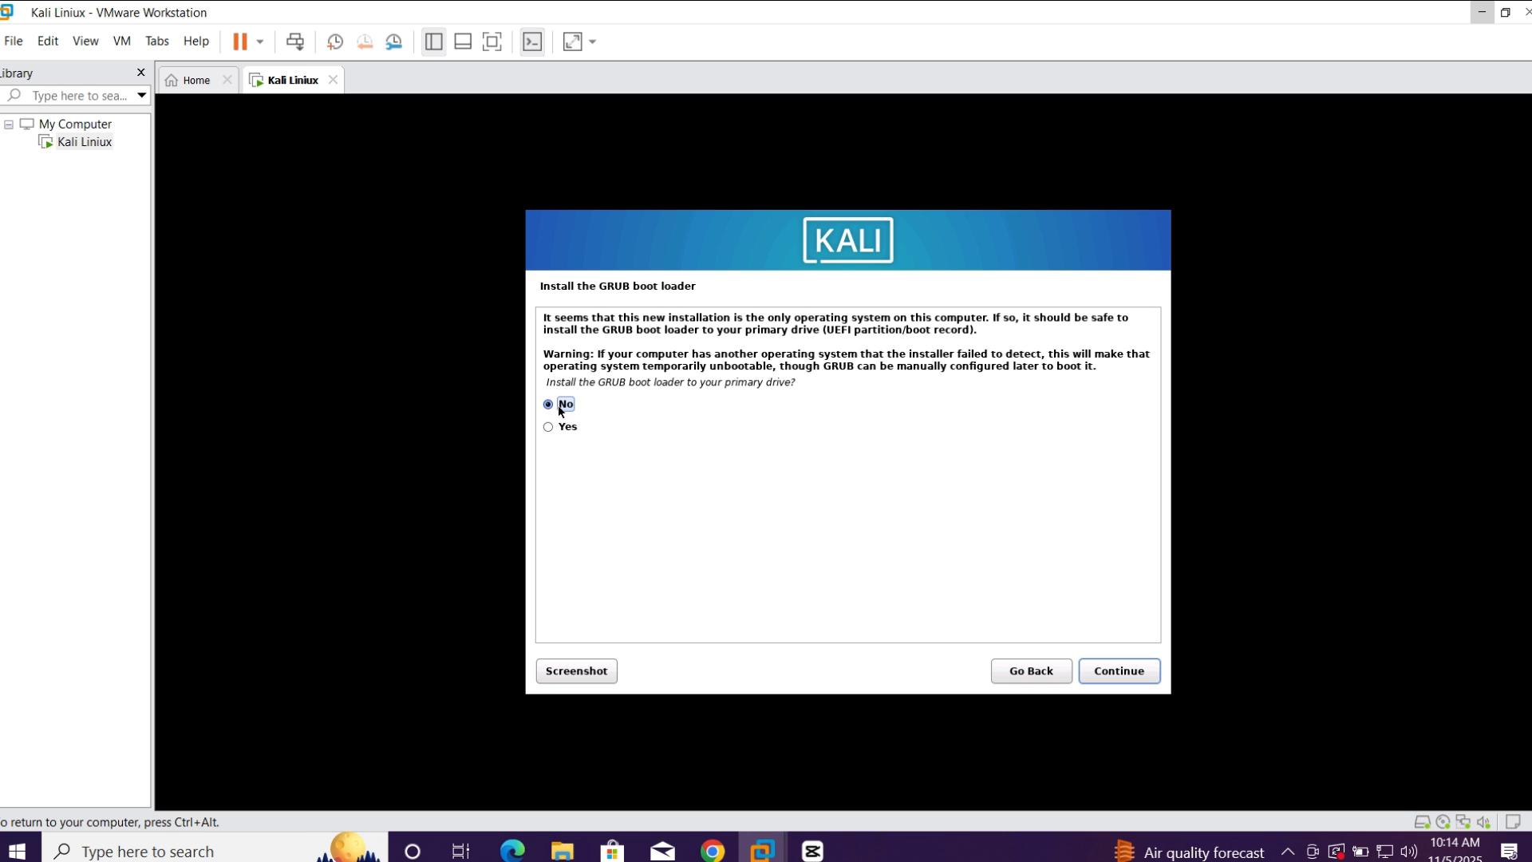
{"action": "left_click", "coordinate": [1114, 673]}
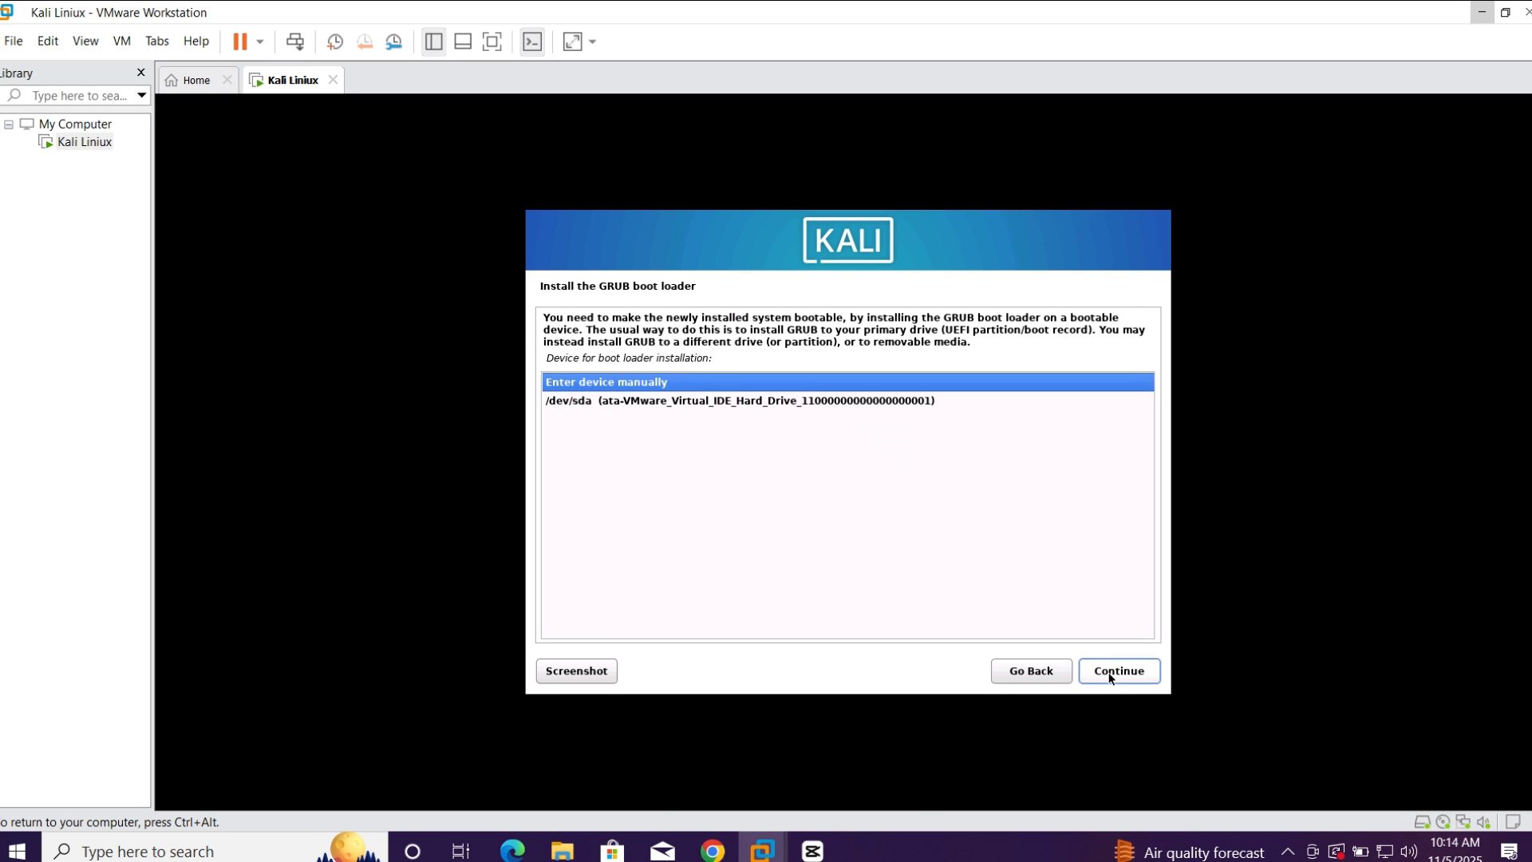
{"action": "left_click", "coordinate": [909, 402]}
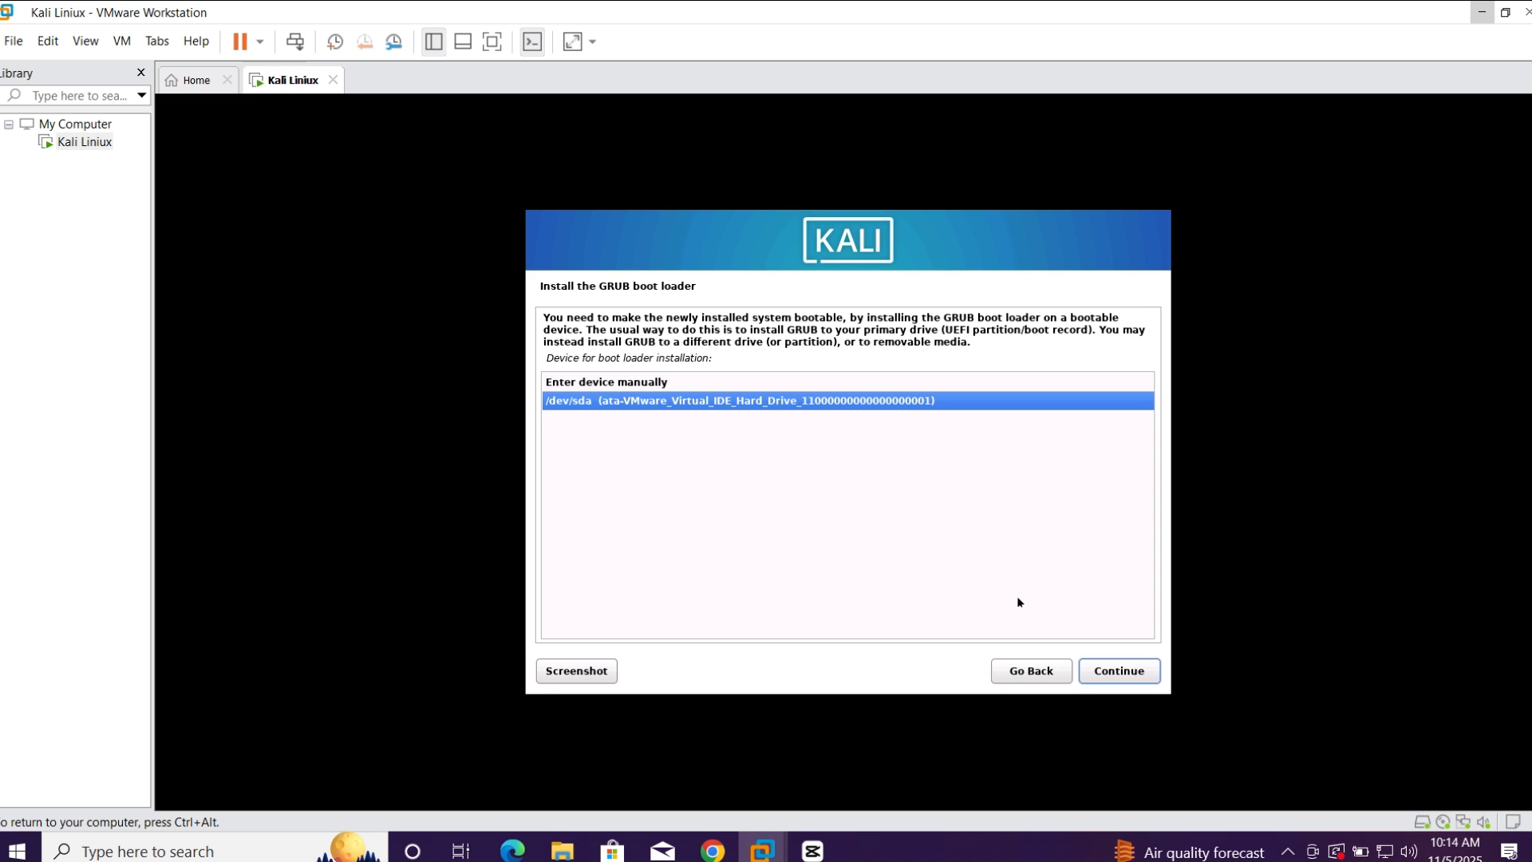
{"action": "left_click", "coordinate": [1124, 670]}
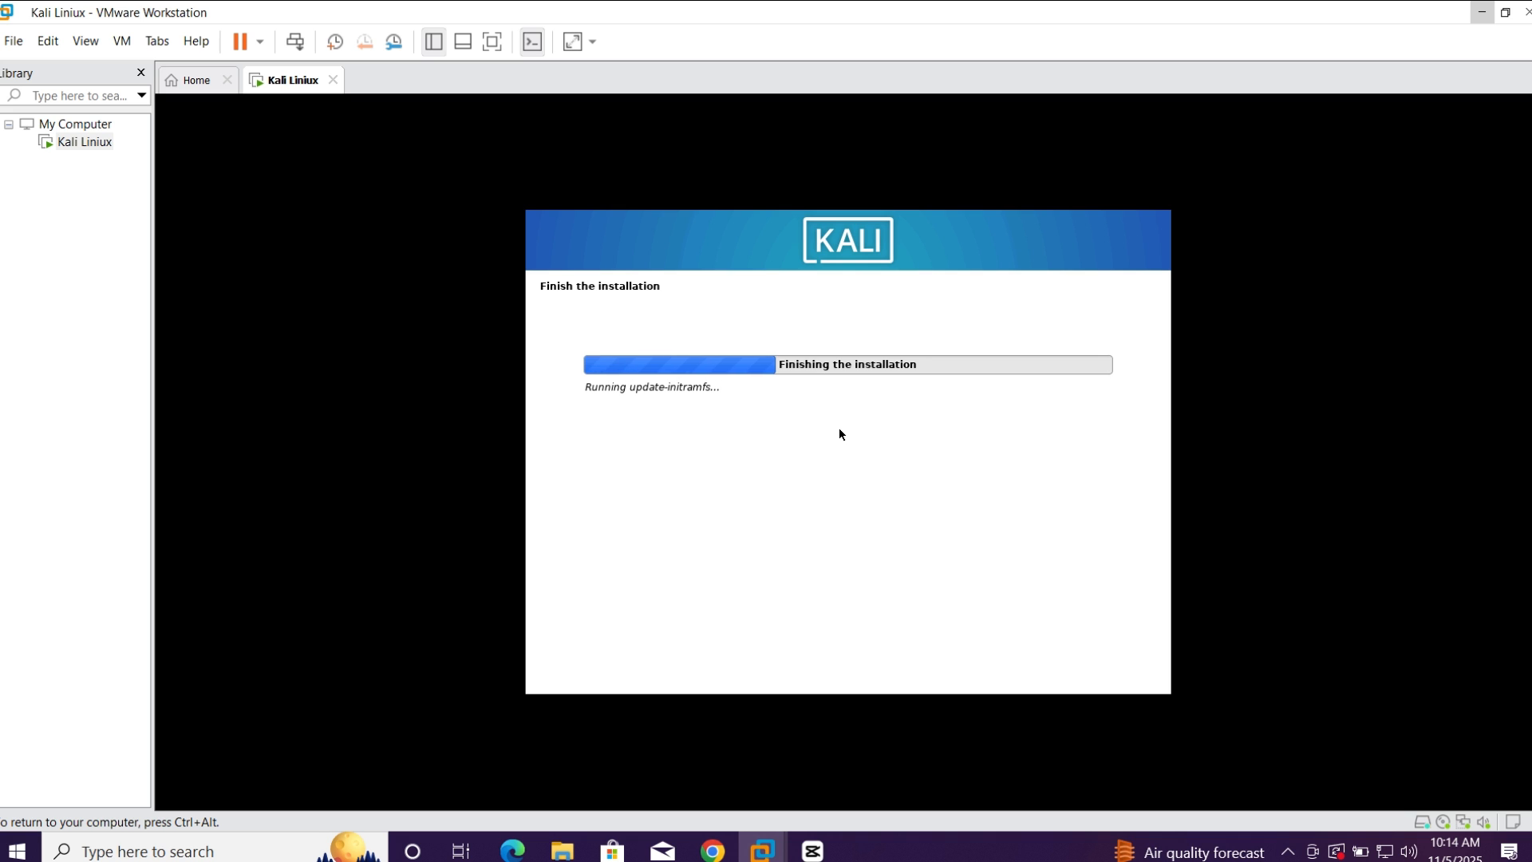
{"action": "key", "text": "ctrl+alt"}
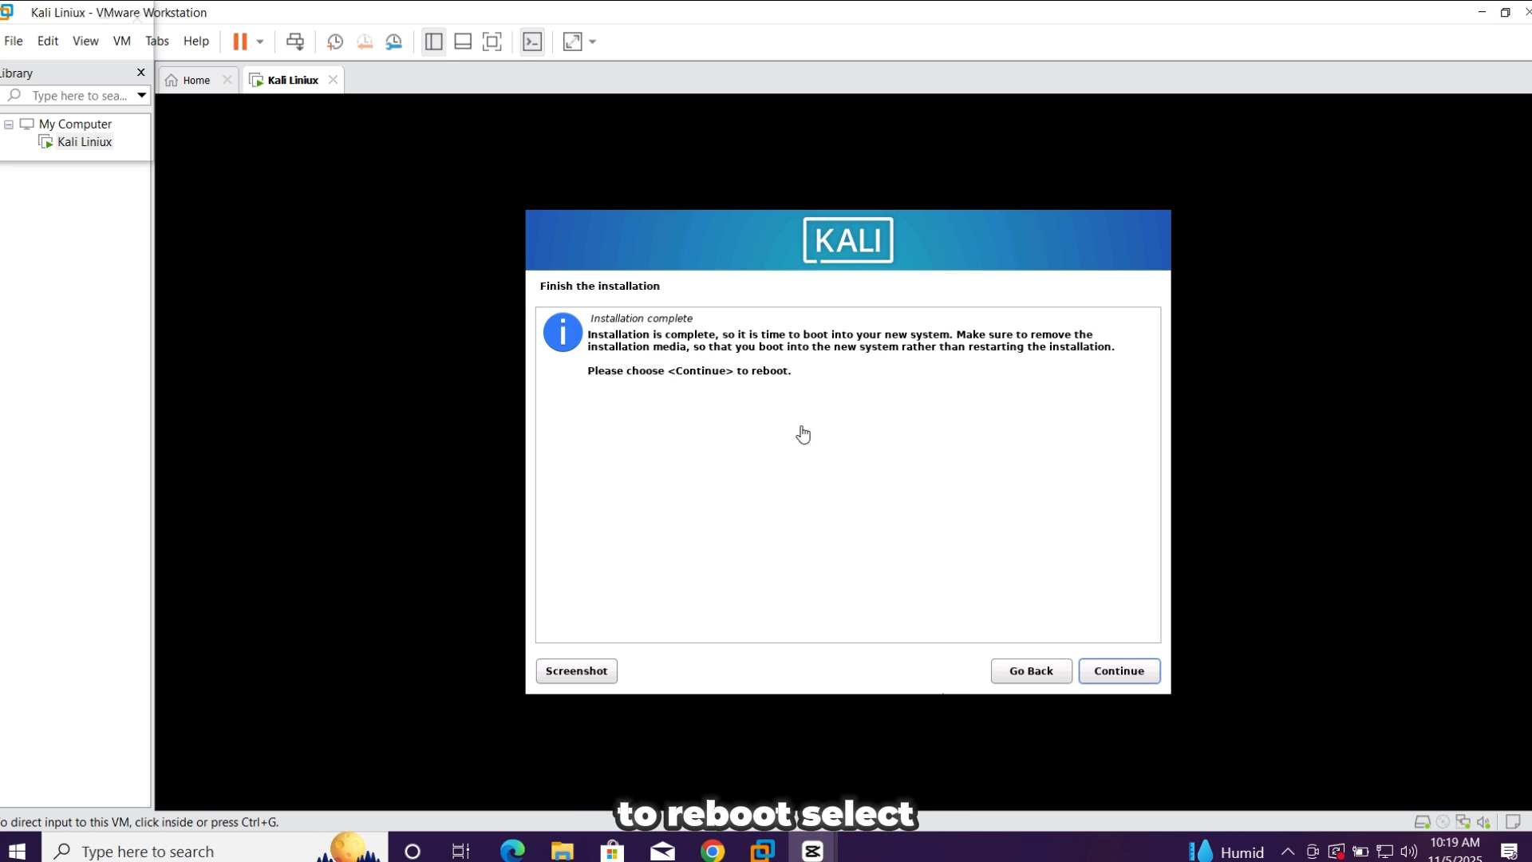
Finish the completed installation and reboot the virtual machine into the new system
{"action": "left_click", "coordinate": [1130, 672]}
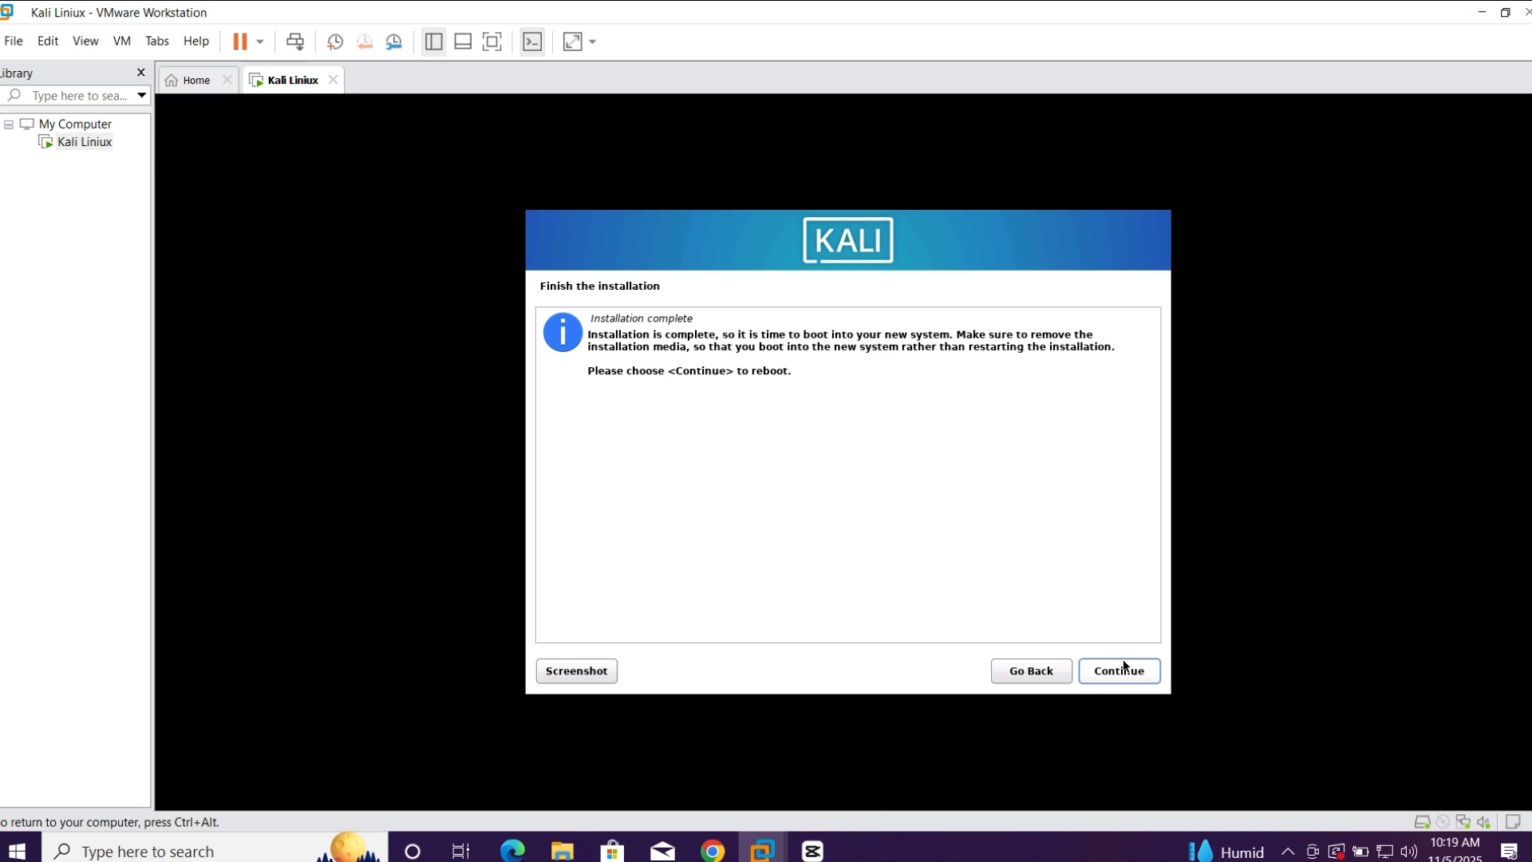
{"action": "left_click", "coordinate": [1121, 669]}
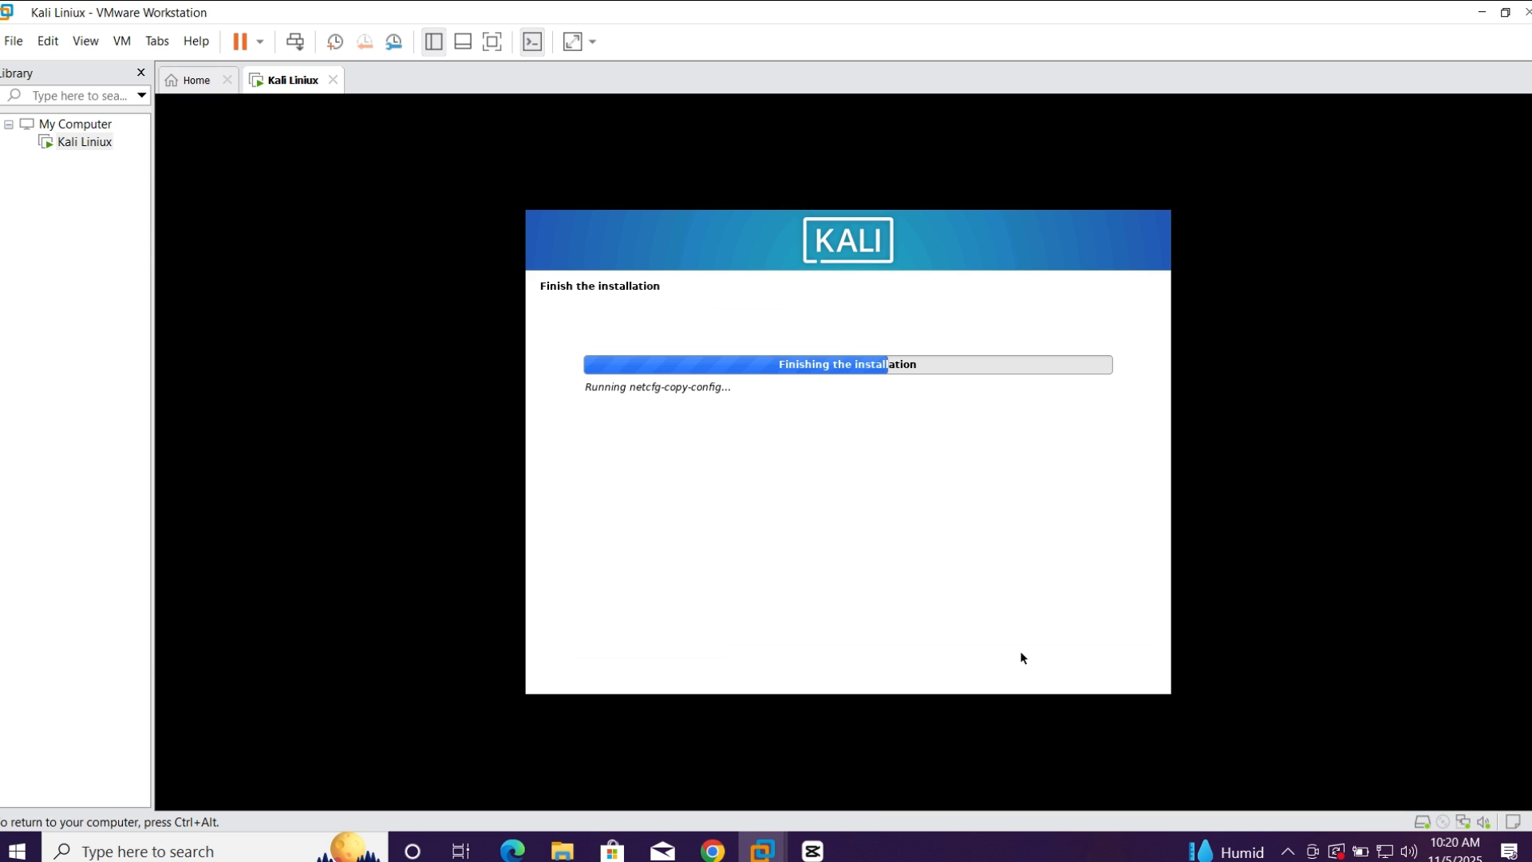
{"action": "key", "text": "ctrl+alt"}
{"action": "left_click", "coordinate": [489, 466]}
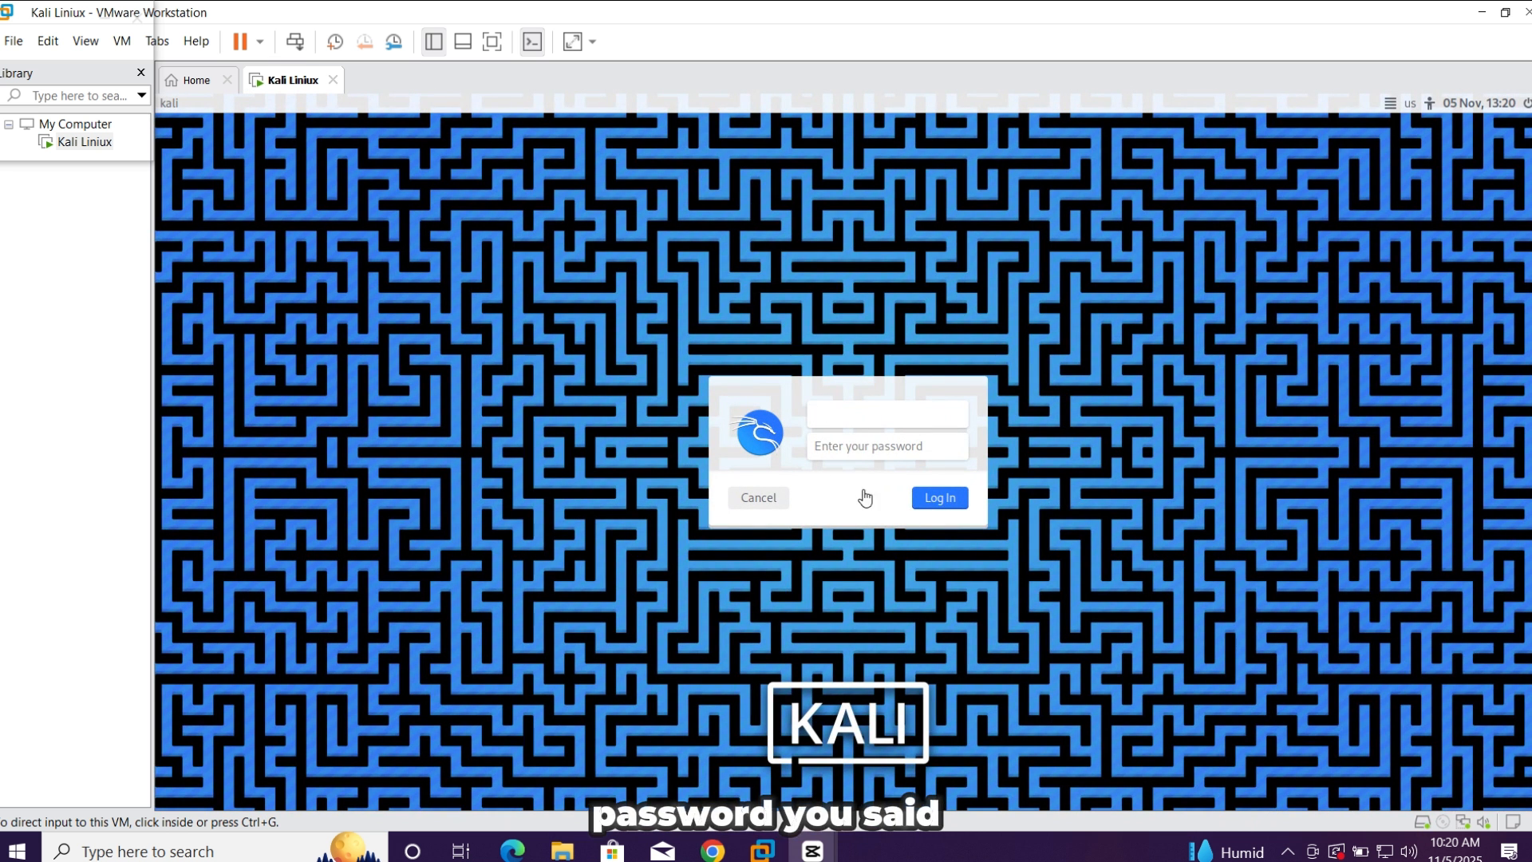
Log in to Kali as user with the account password
{"action": "left_click", "coordinate": [855, 411]}
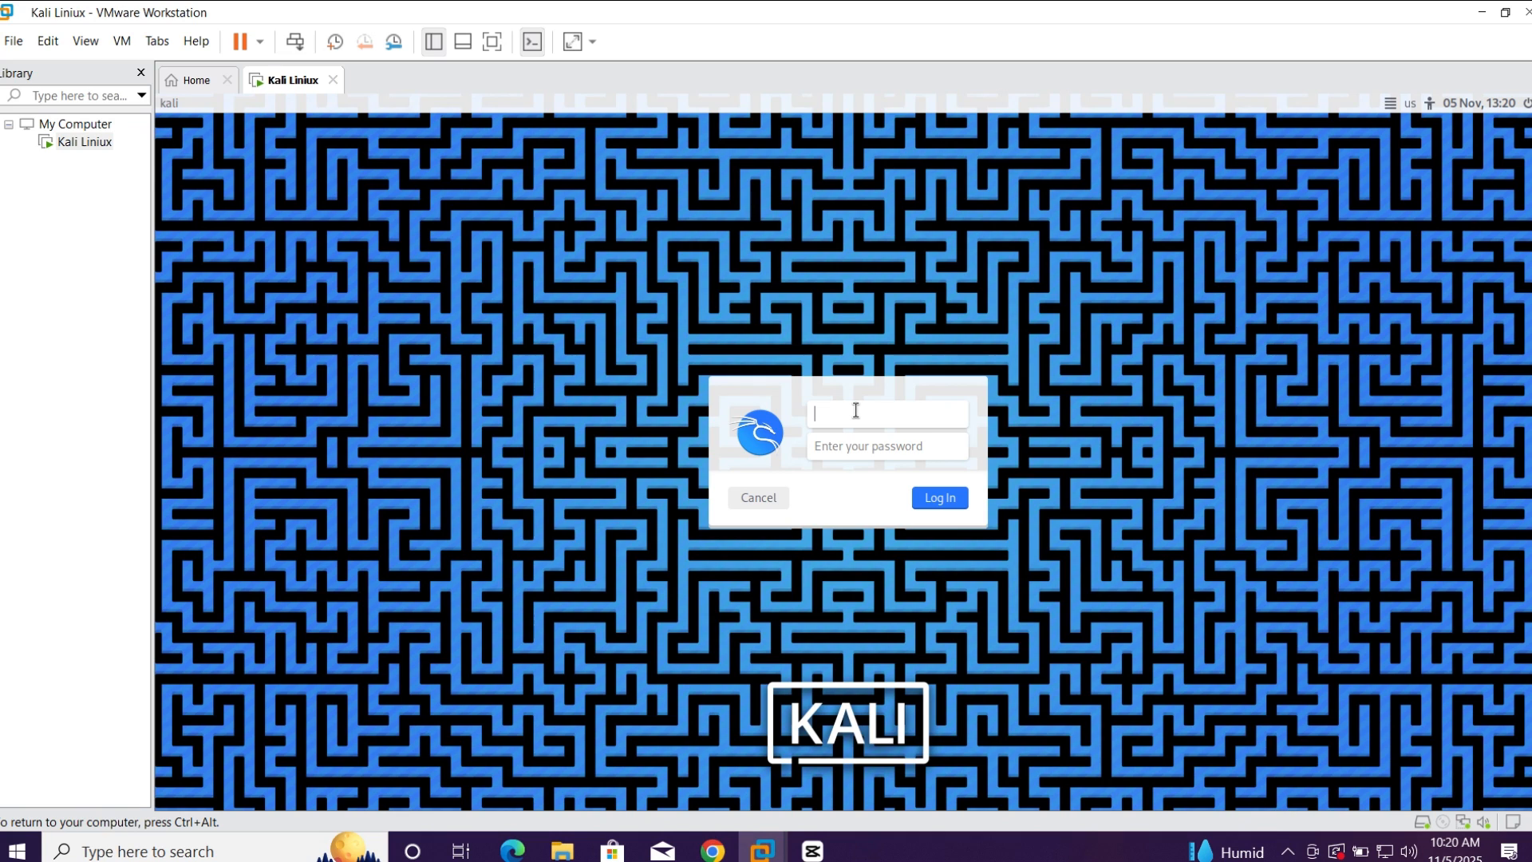
{"action": "type", "text": "user"}
{"action": "left_click", "coordinate": [869, 449]}
{"action": "type", "text": "••••••"}
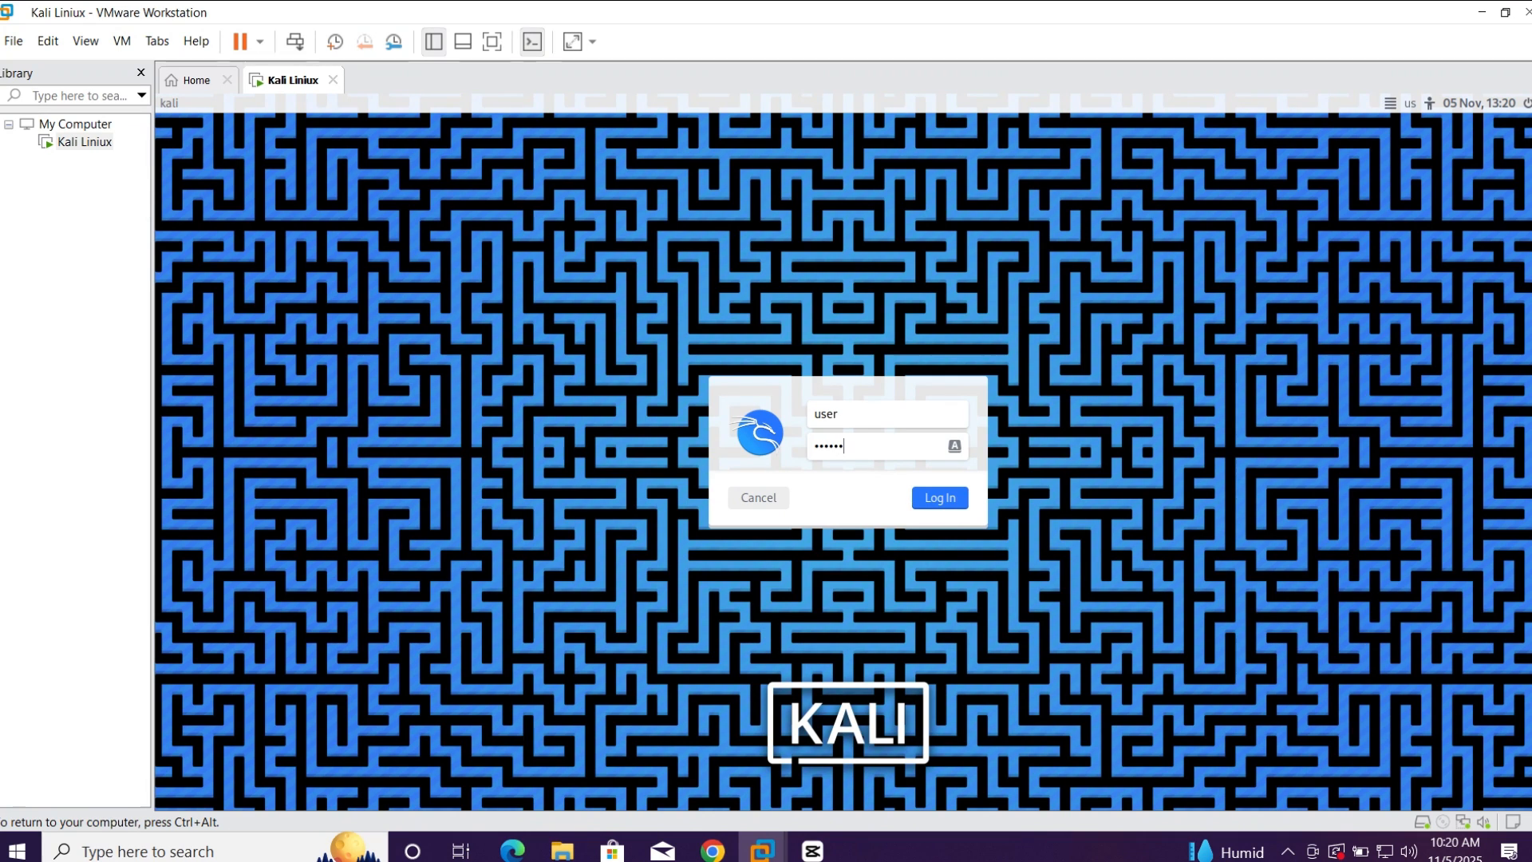
{"action": "left_click", "coordinate": [951, 495]}
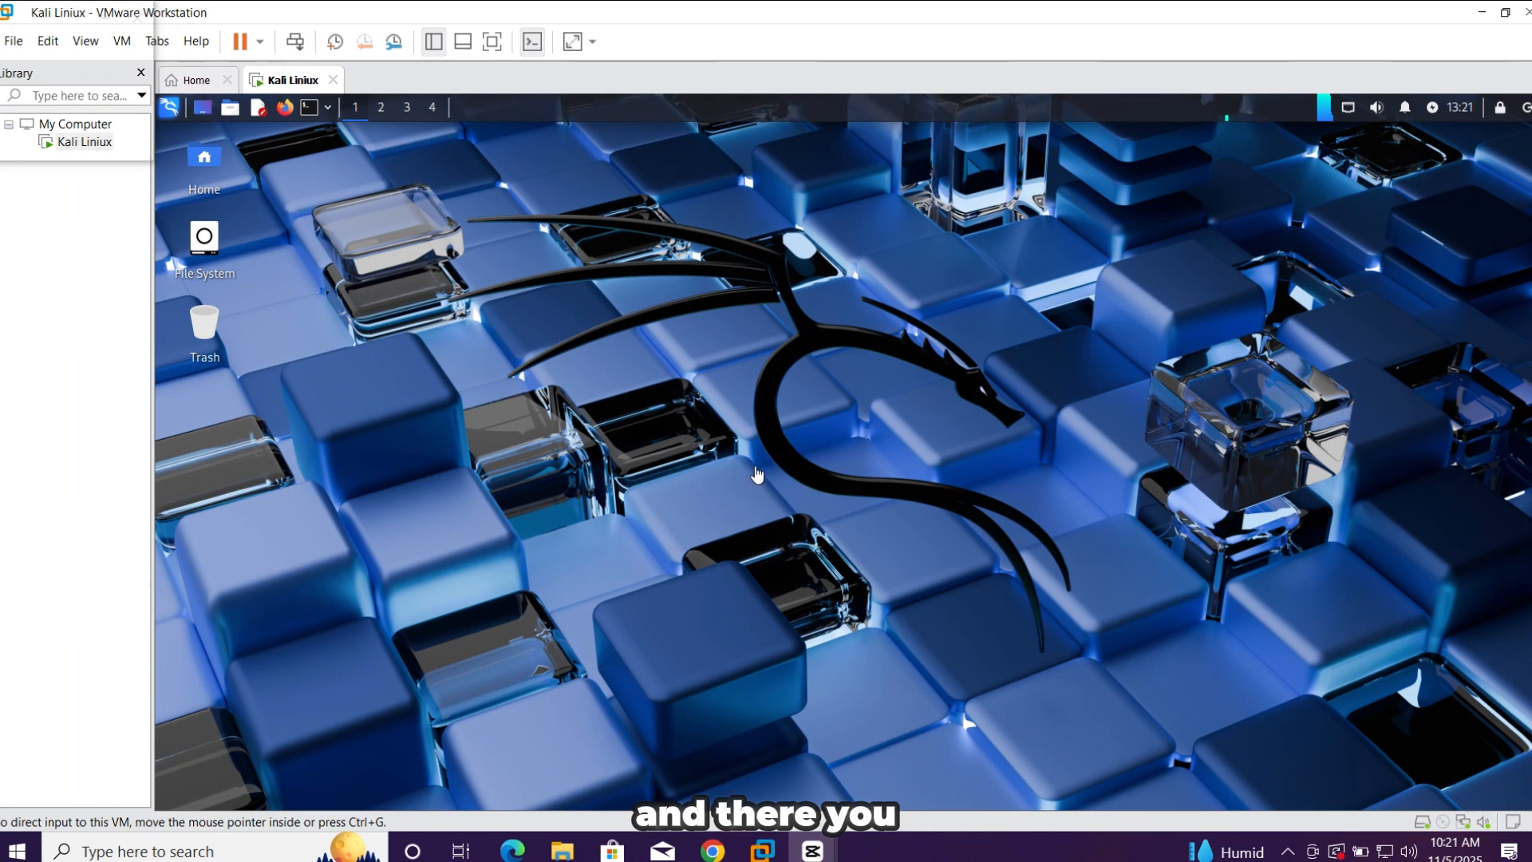
{"action": "left_click", "coordinate": [898, 386]}
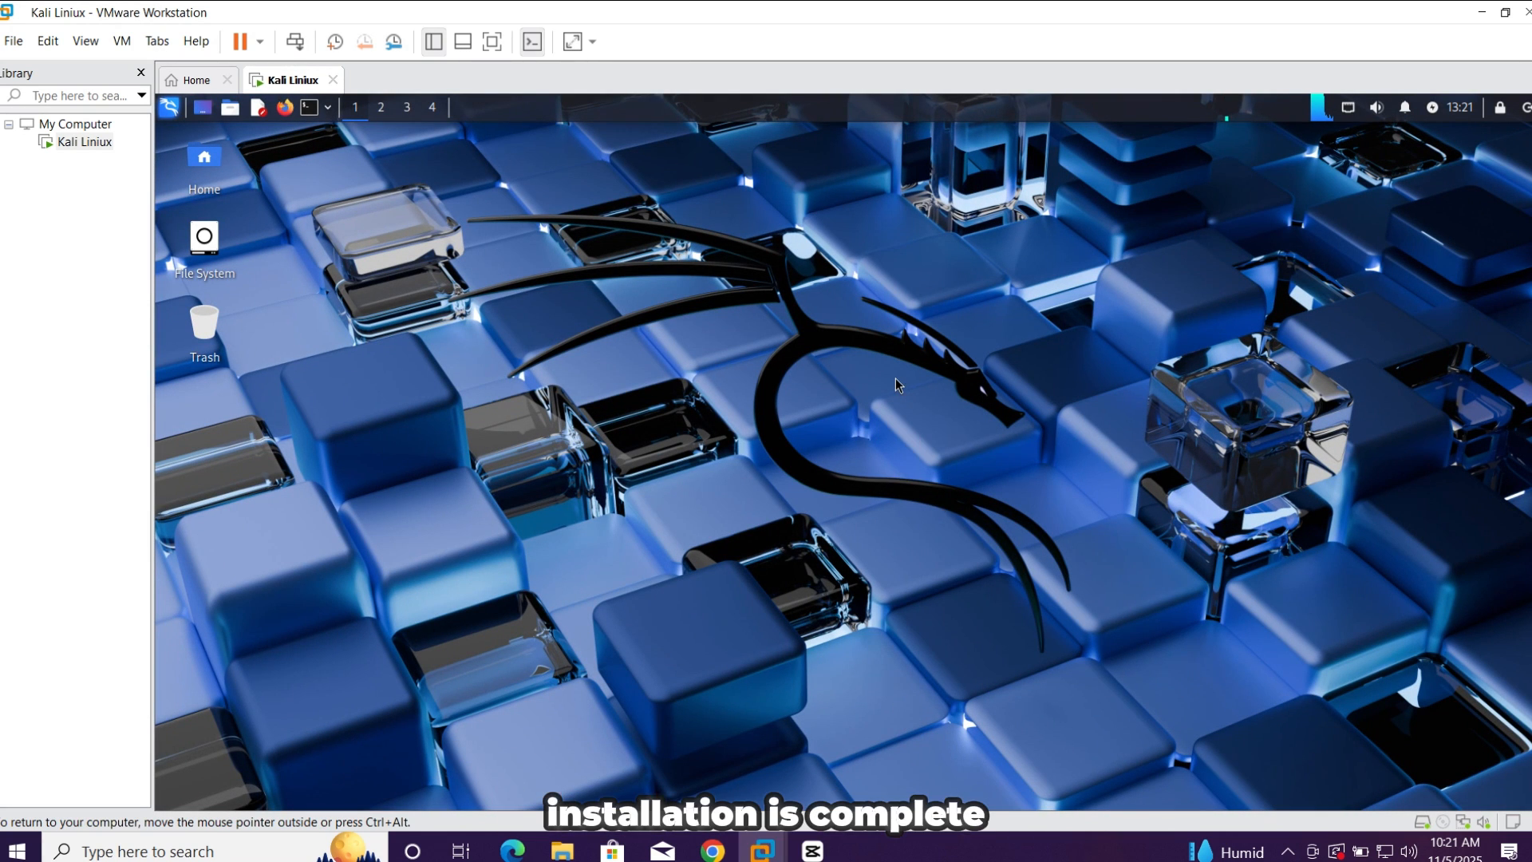
{"action": "right_click", "coordinate": [895, 373]}
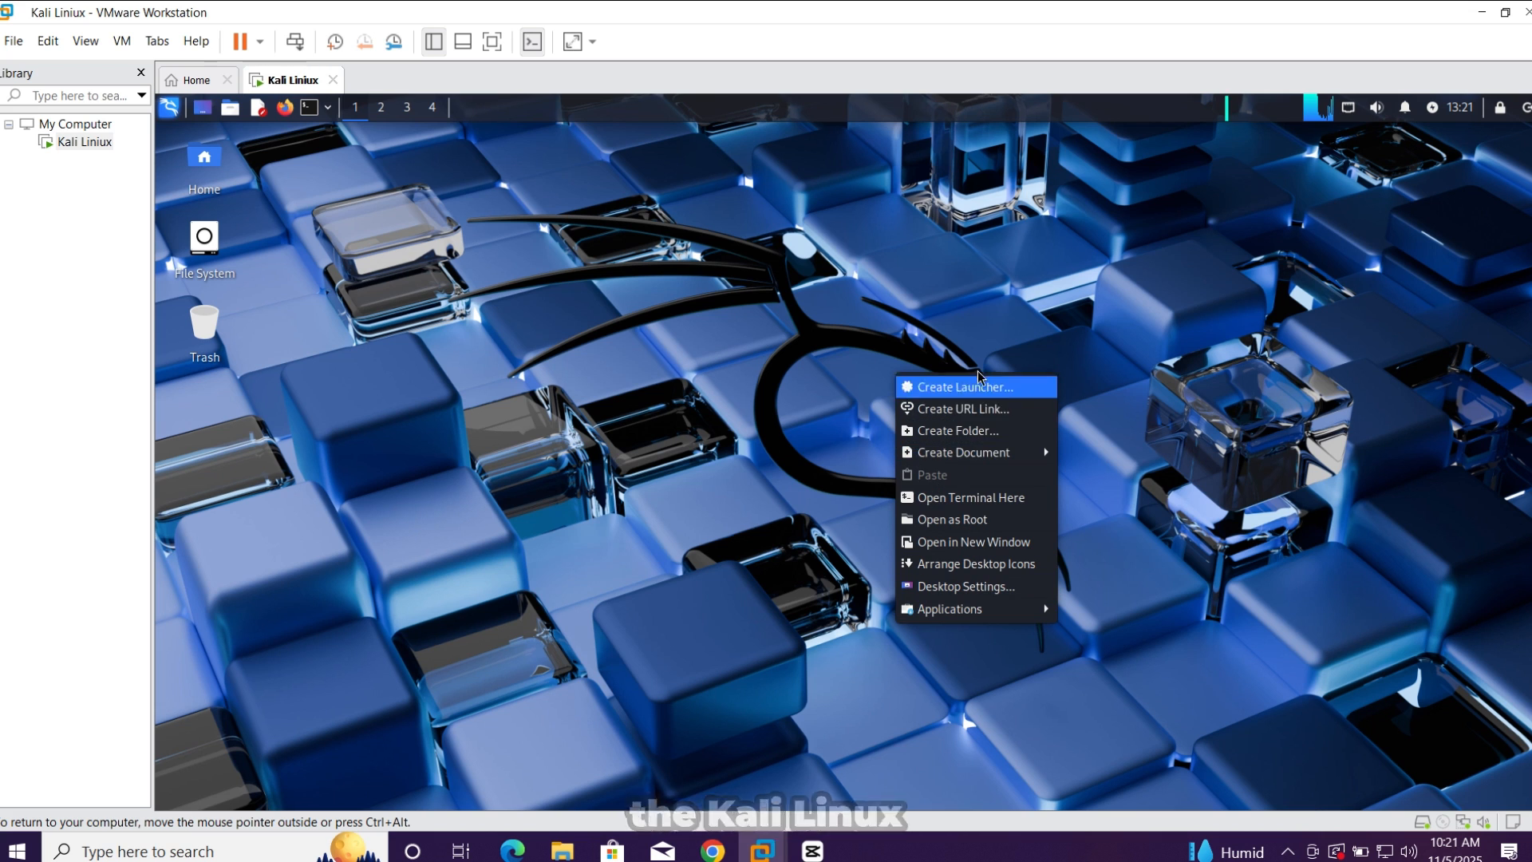
{"action": "left_click", "coordinate": [1449, 394]}
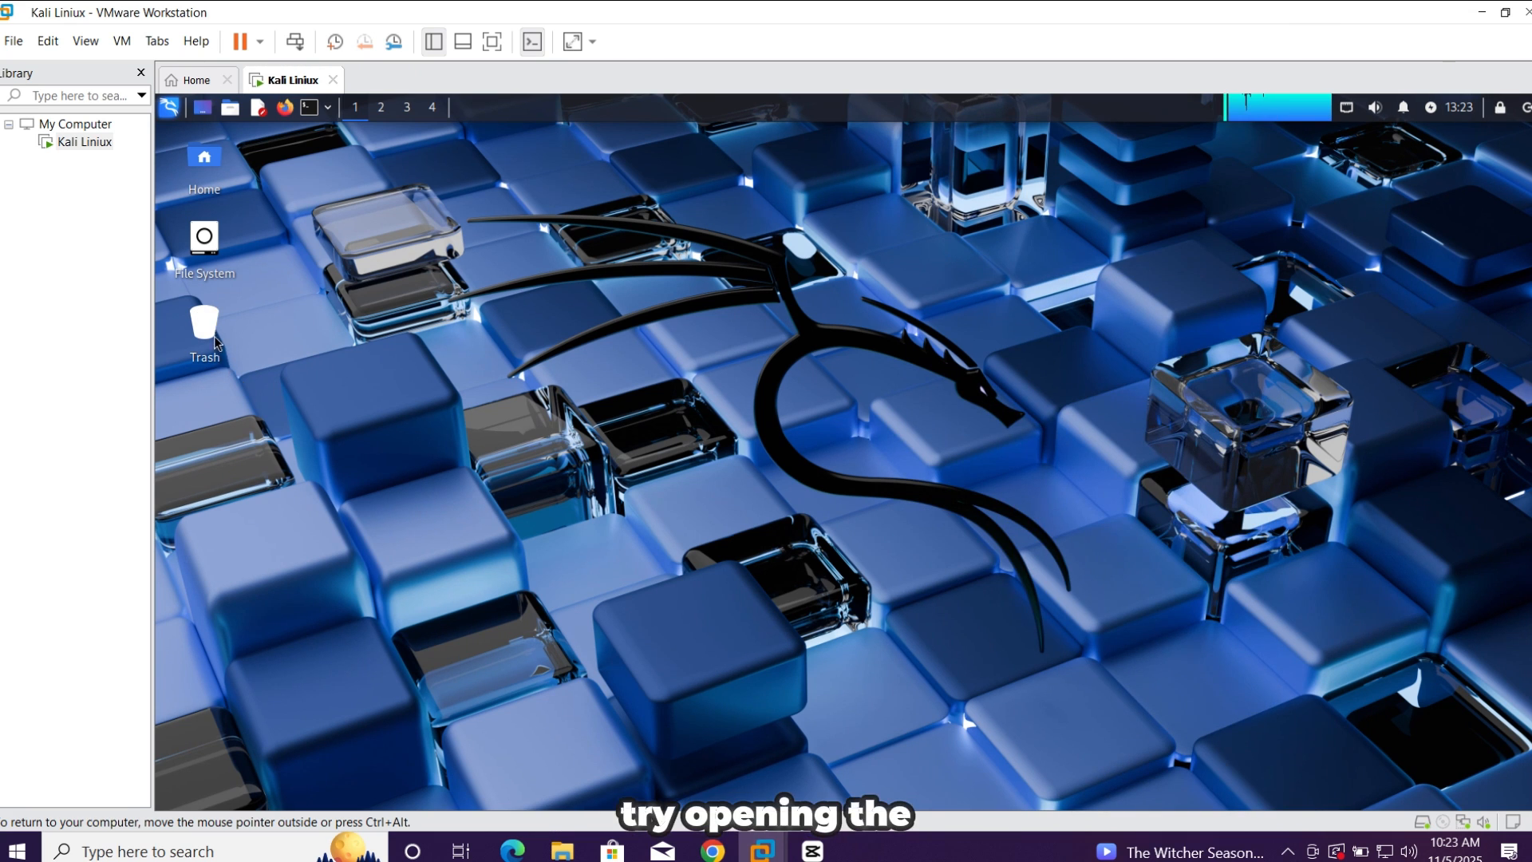
Open the Trash in the file manager, view the Computer location and close the window
{"action": "double_click", "coordinate": [215, 336]}
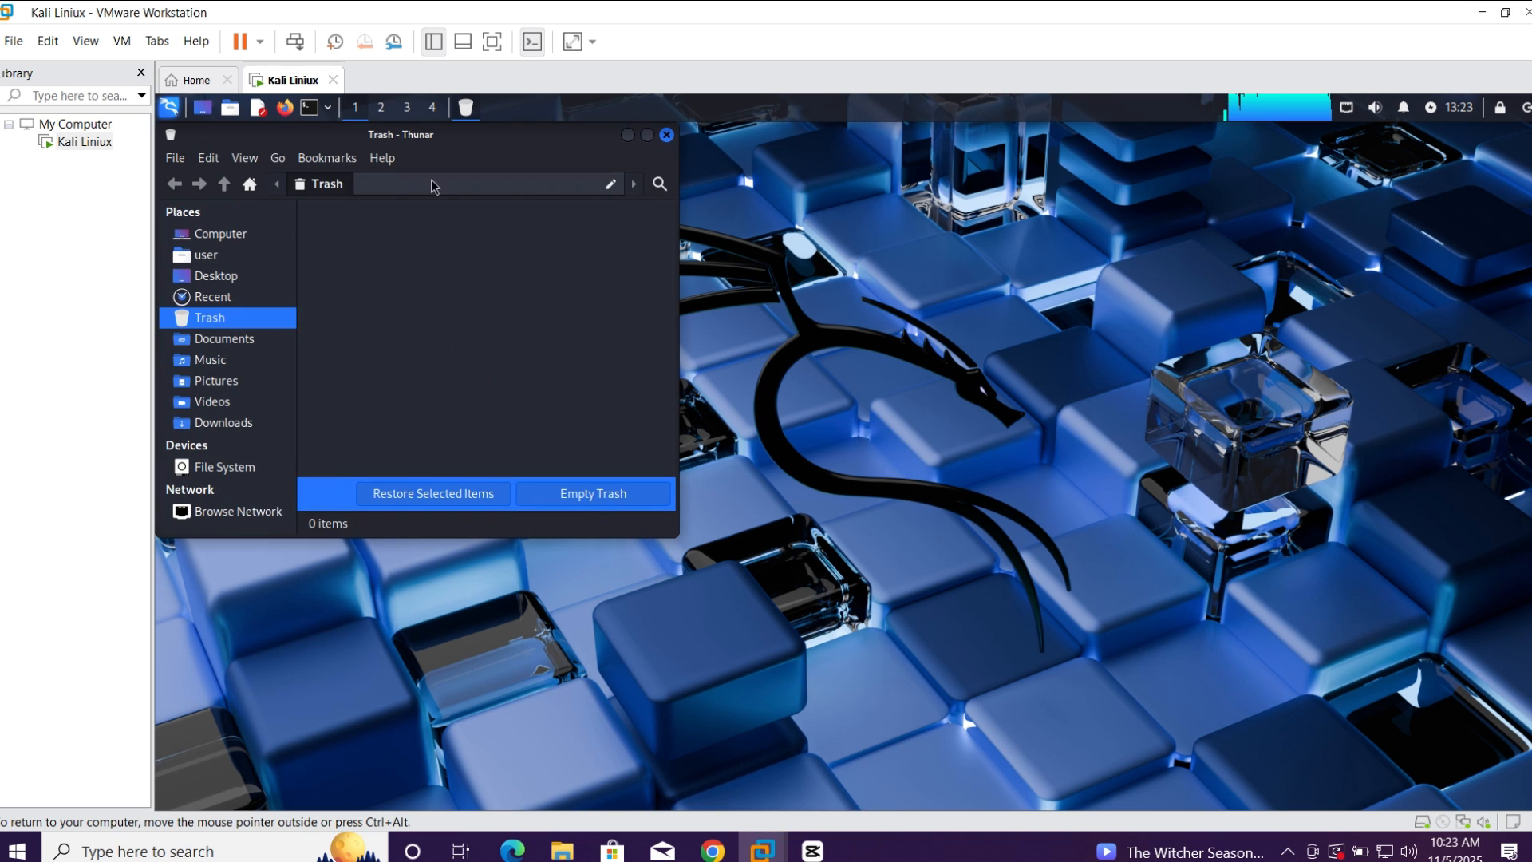
{"action": "left_click_drag", "start_coordinate": [517, 157], "coordinate": [717, 273]}
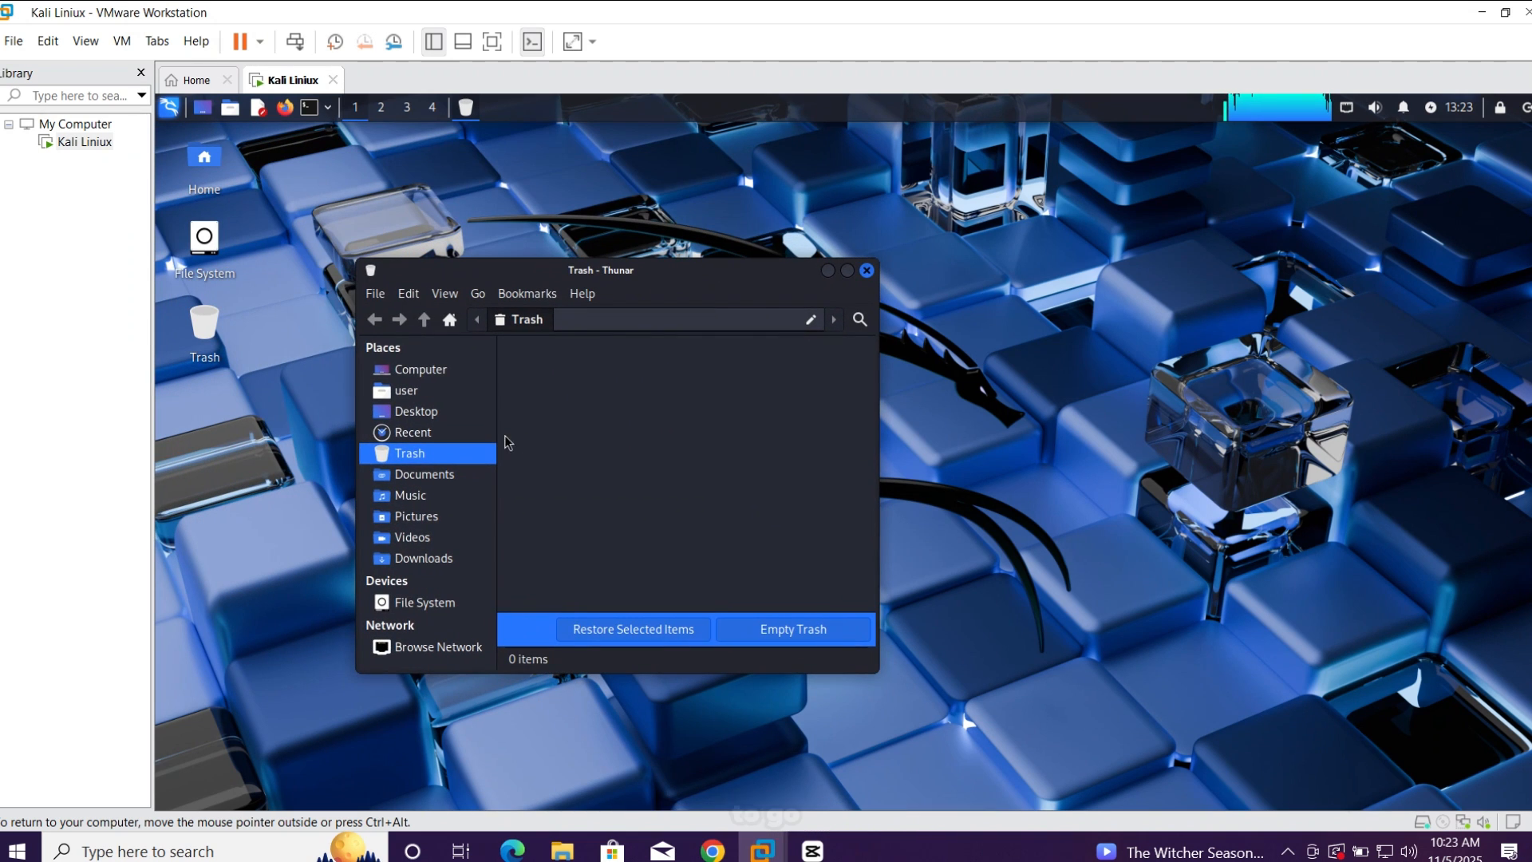
{"action": "left_click", "coordinate": [423, 368]}
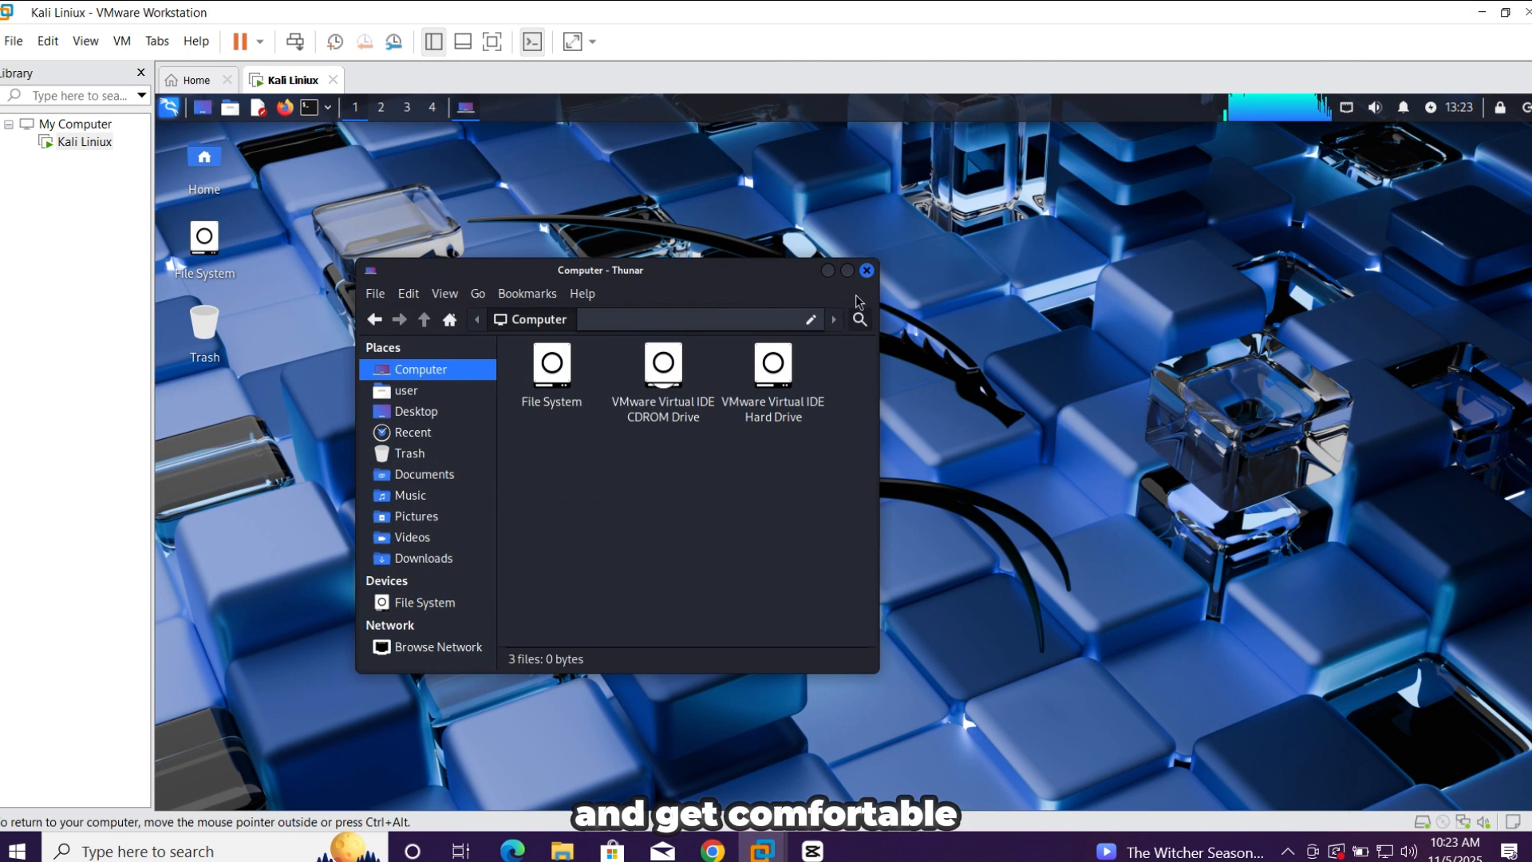
{"action": "left_click", "coordinate": [866, 271]}
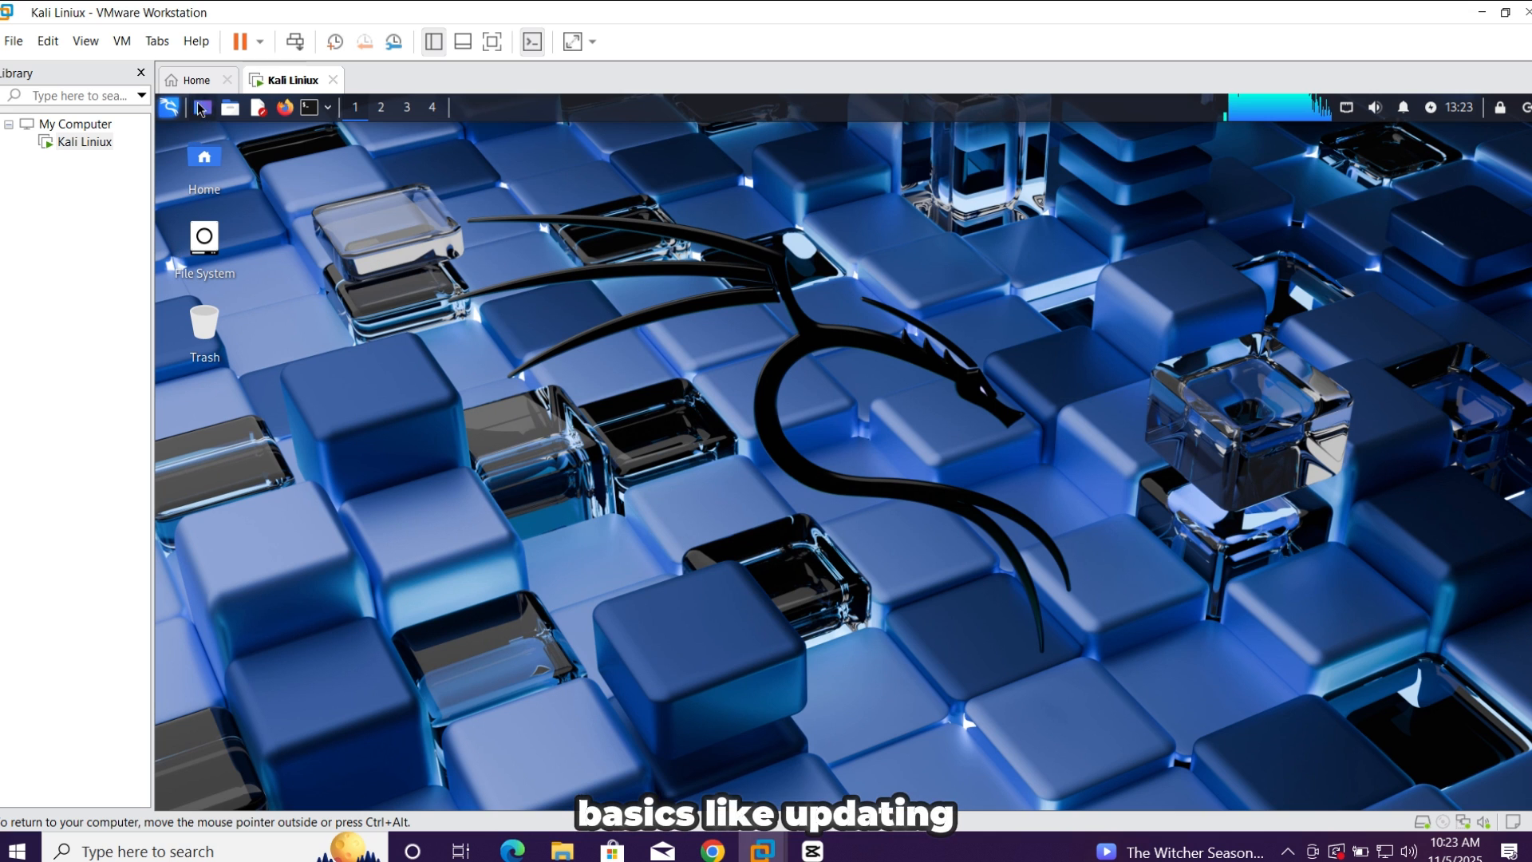
Browse Kali's application categories, including Discovery, All Applications, Persistence, Favorites and Impact, and close the application list
{"action": "left_click", "coordinate": [170, 107]}
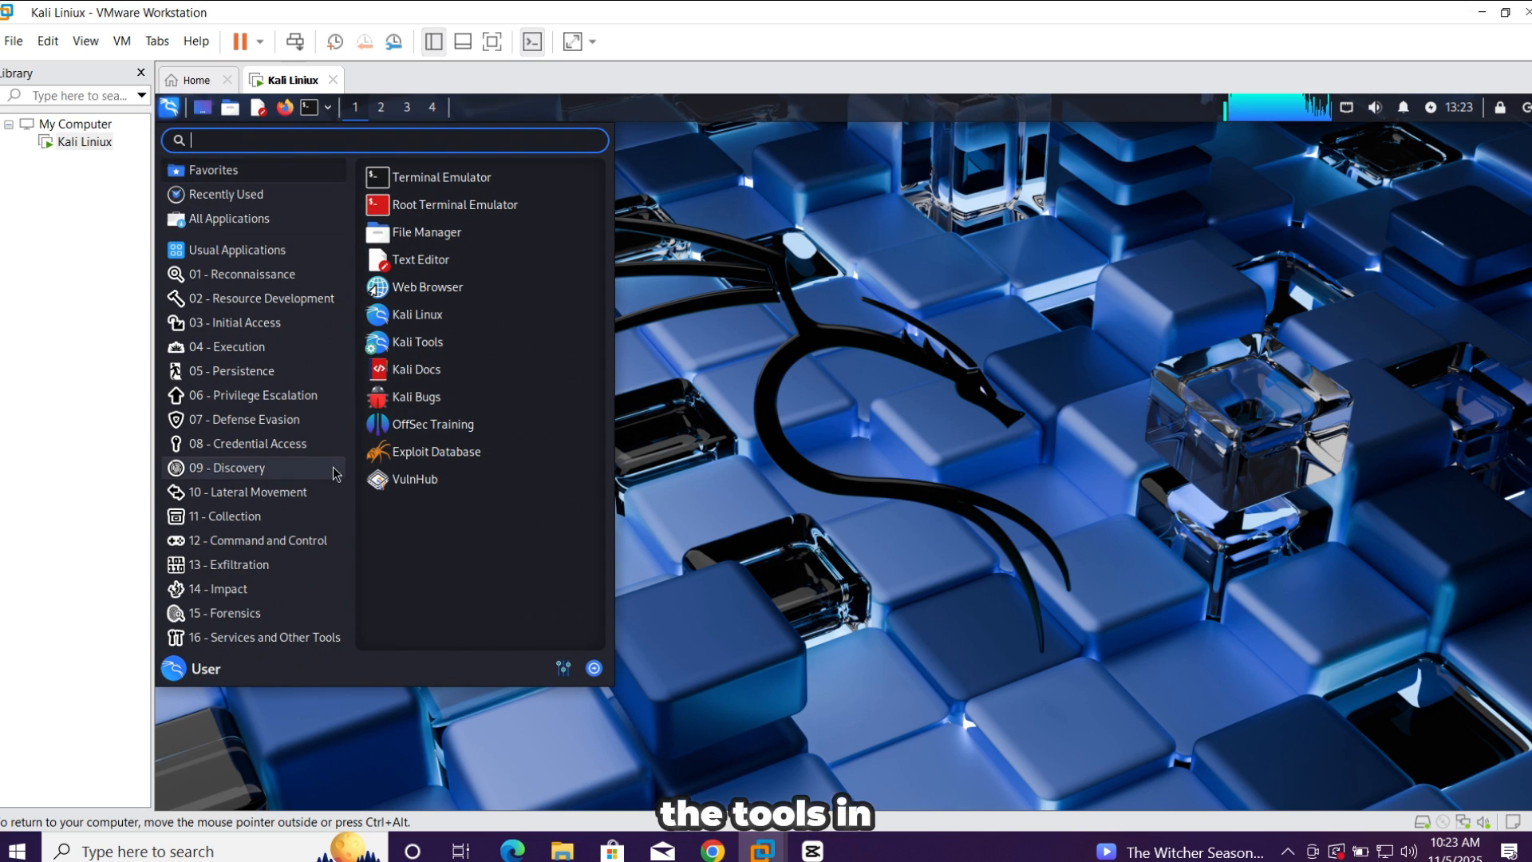
{"action": "left_click", "coordinate": [240, 468]}
{"action": "left_click", "coordinate": [276, 218]}
{"action": "left_click", "coordinate": [270, 373]}
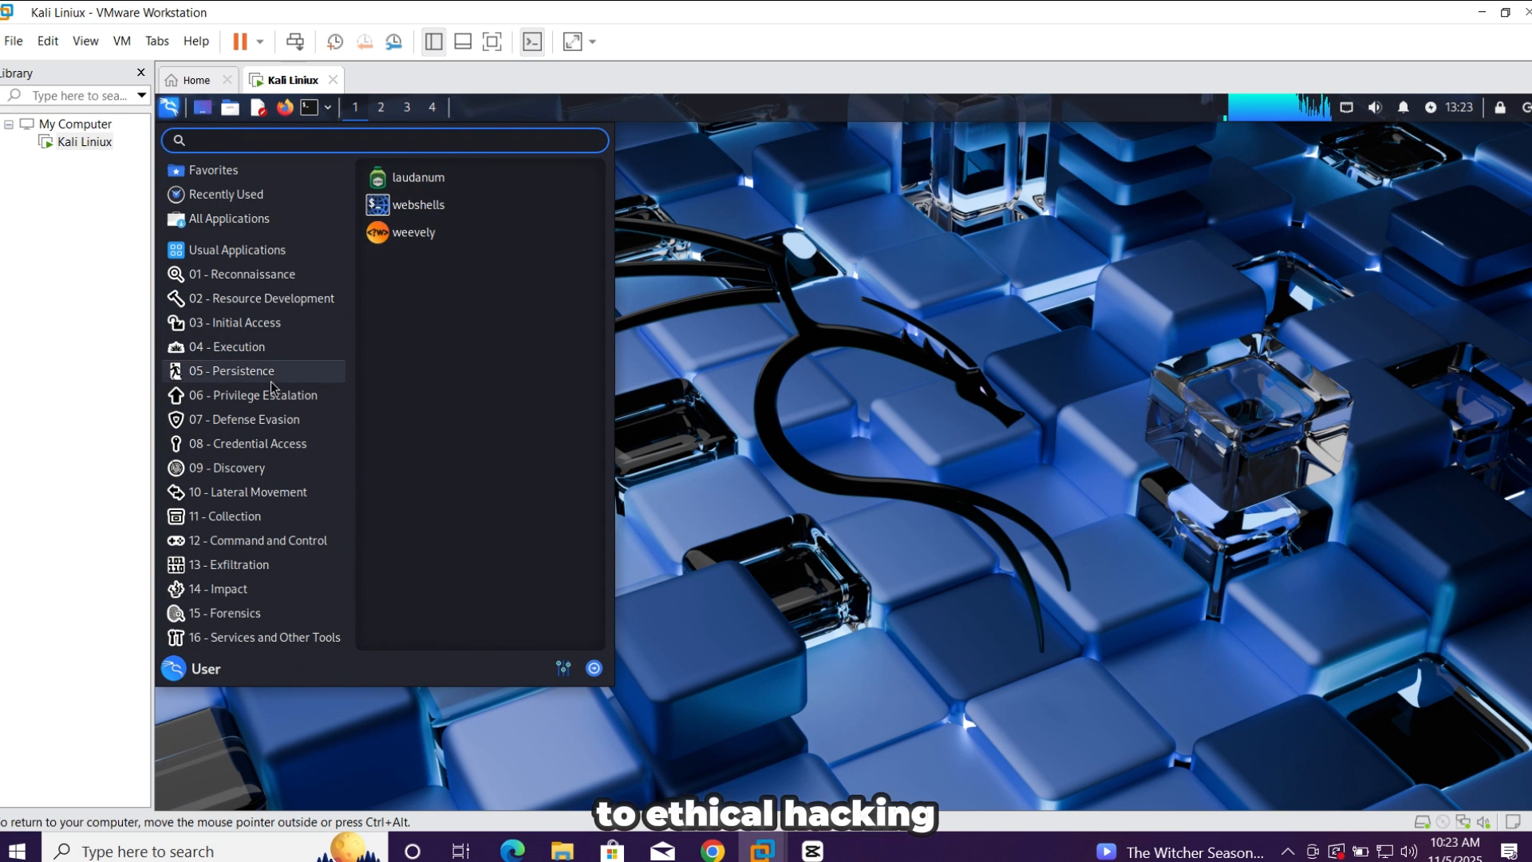
{"action": "left_click", "coordinate": [213, 170]}
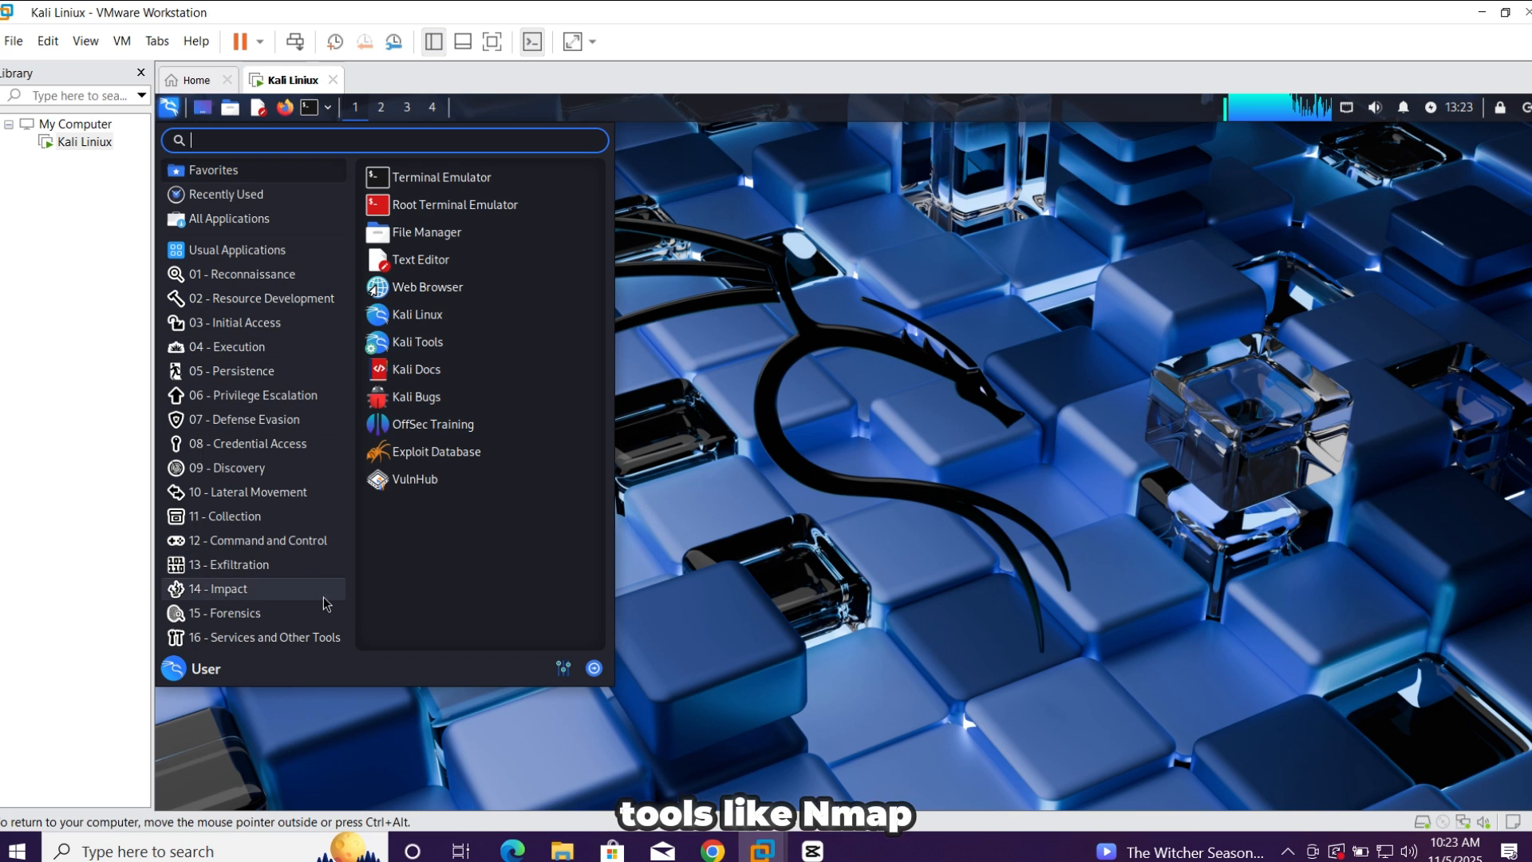
{"action": "left_click", "coordinate": [218, 588]}
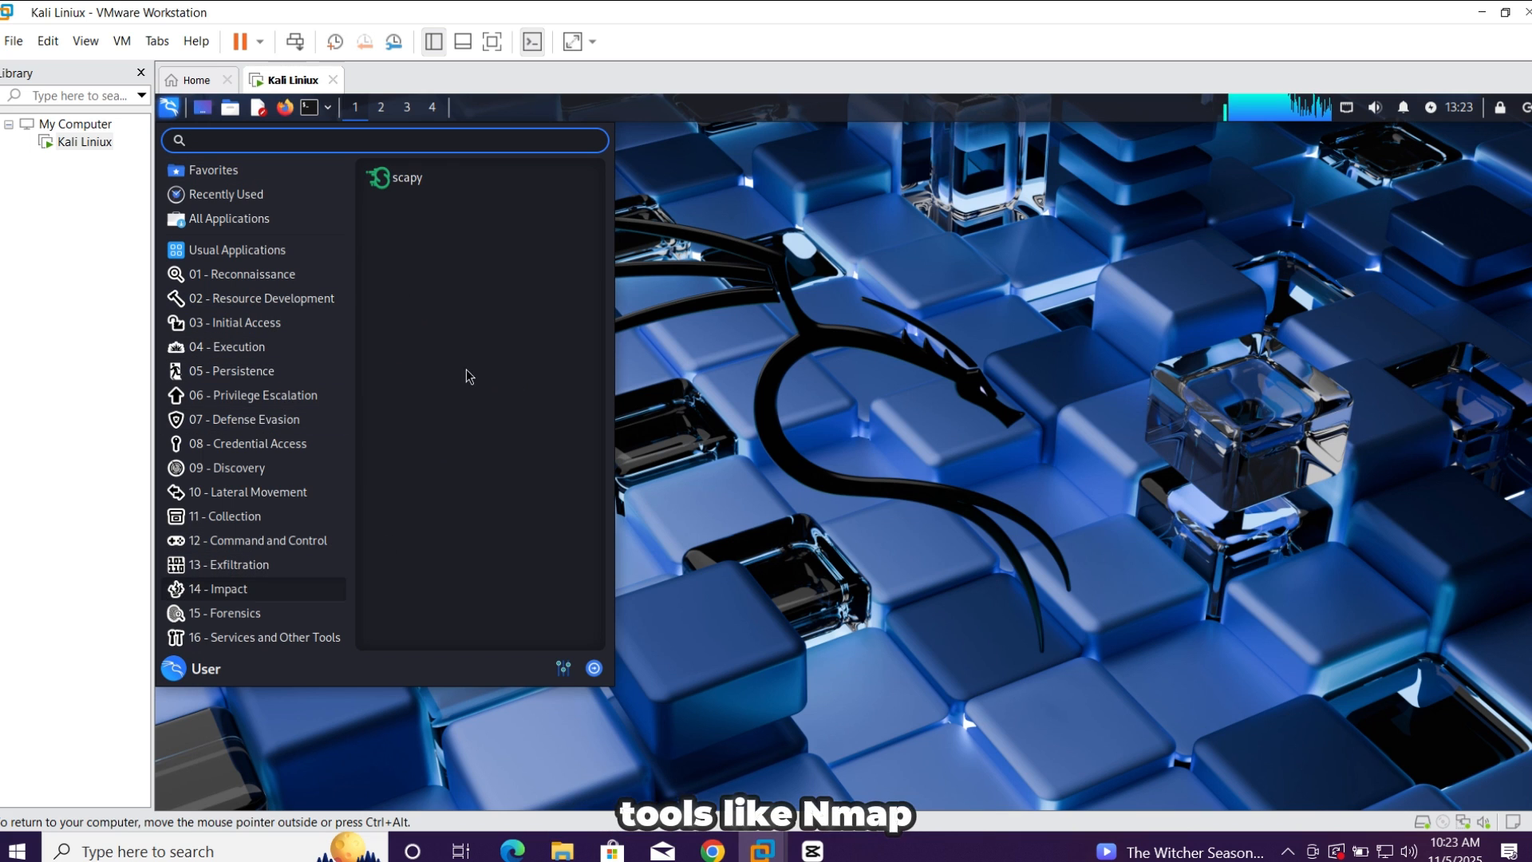
{"action": "left_click", "coordinate": [762, 223]}
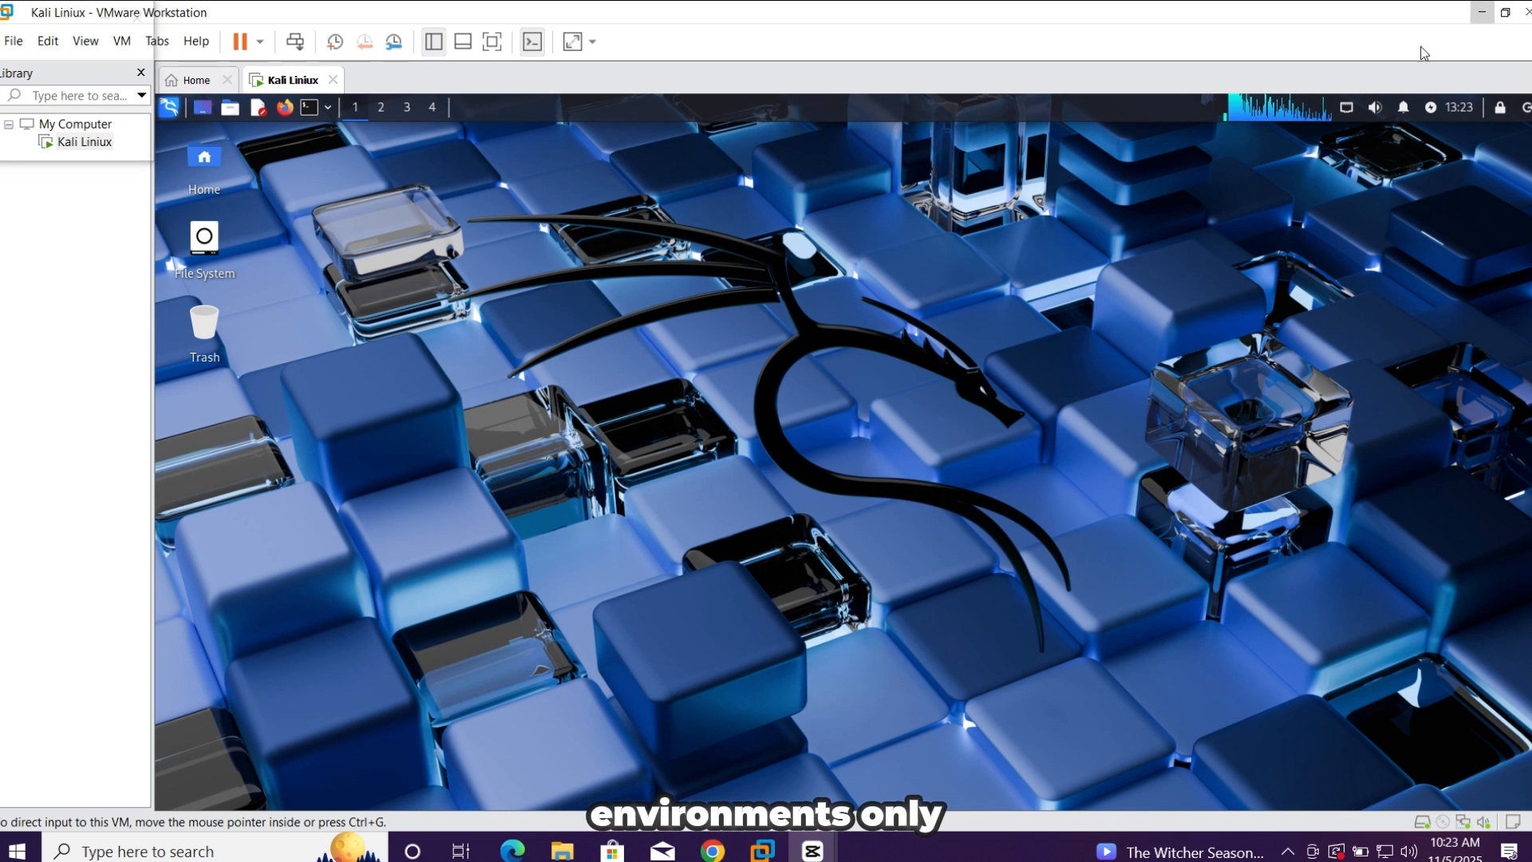
Restore the virtual machine window from full size, reposition it on the Windows desktop and enlarge it
{"action": "left_click", "coordinate": [1505, 12]}
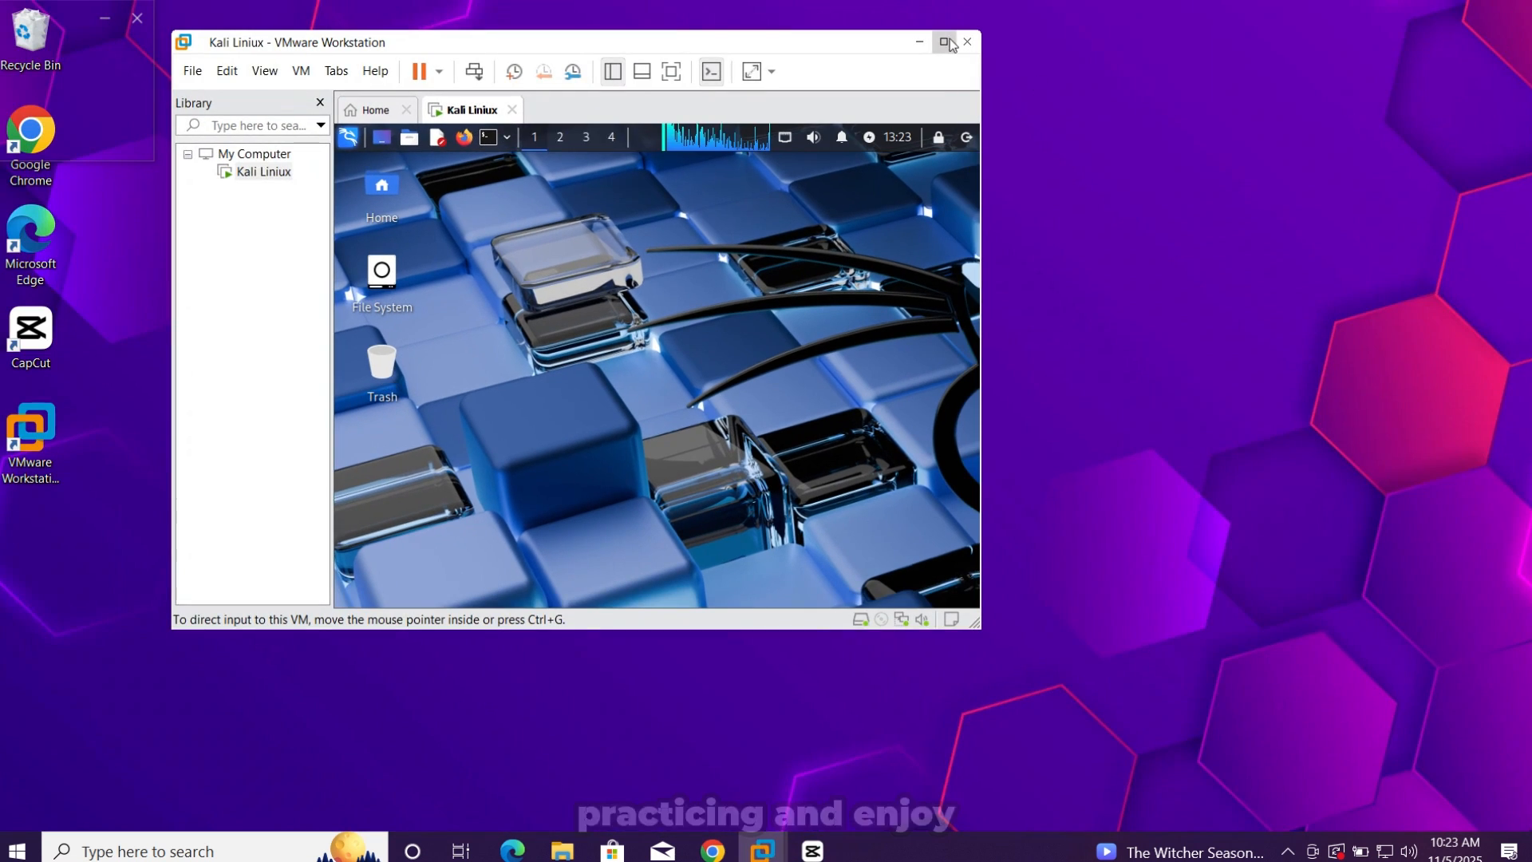
{"action": "left_click_drag", "start_coordinate": [866, 48], "coordinate": [1082, 161]}
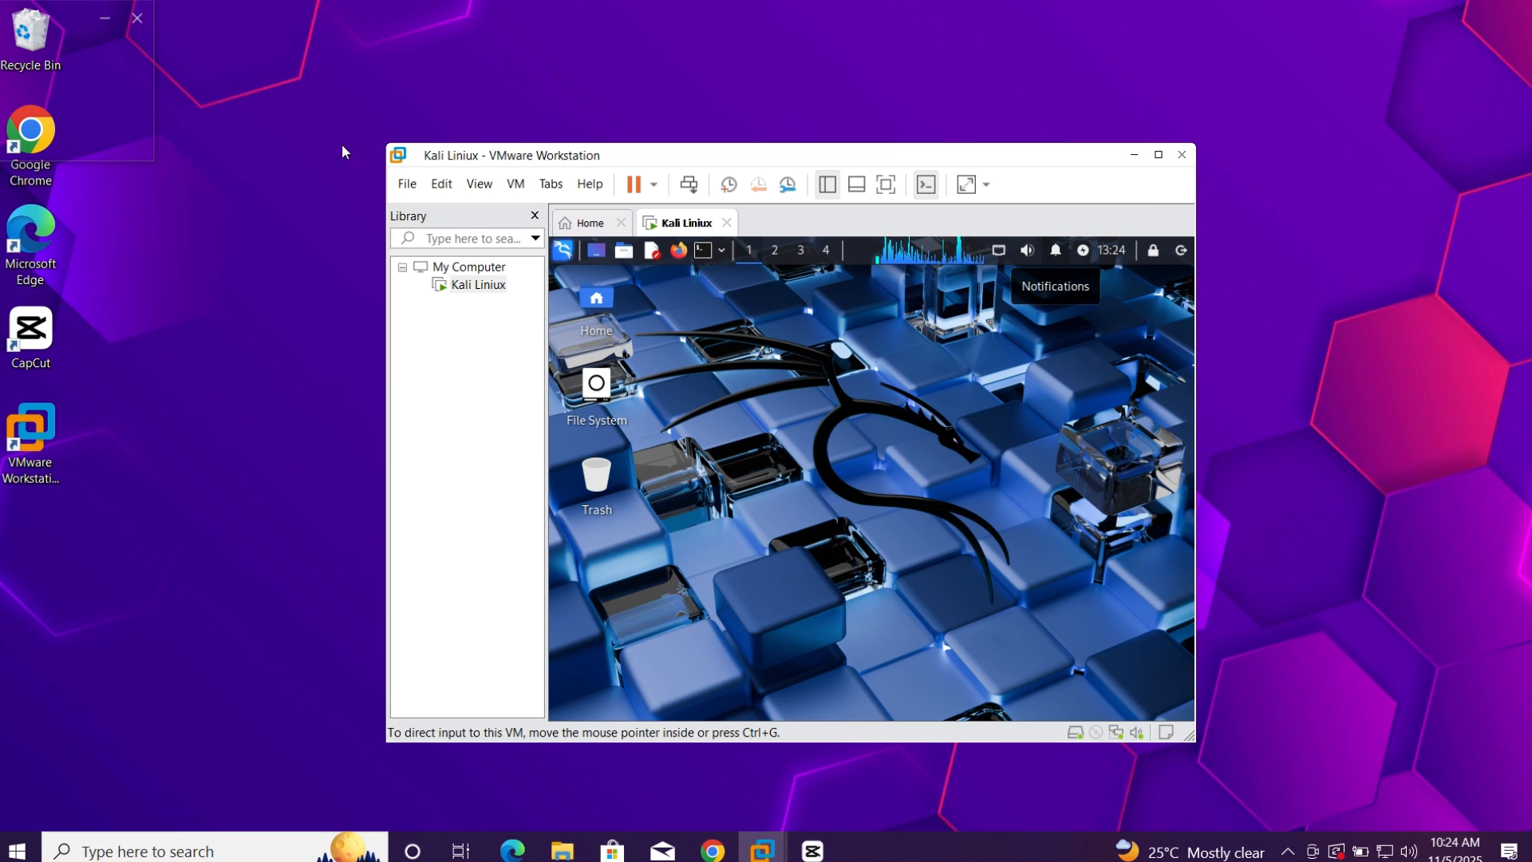
{"action": "left_click_drag", "start_coordinate": [387, 145], "coordinate": [45, 51]}
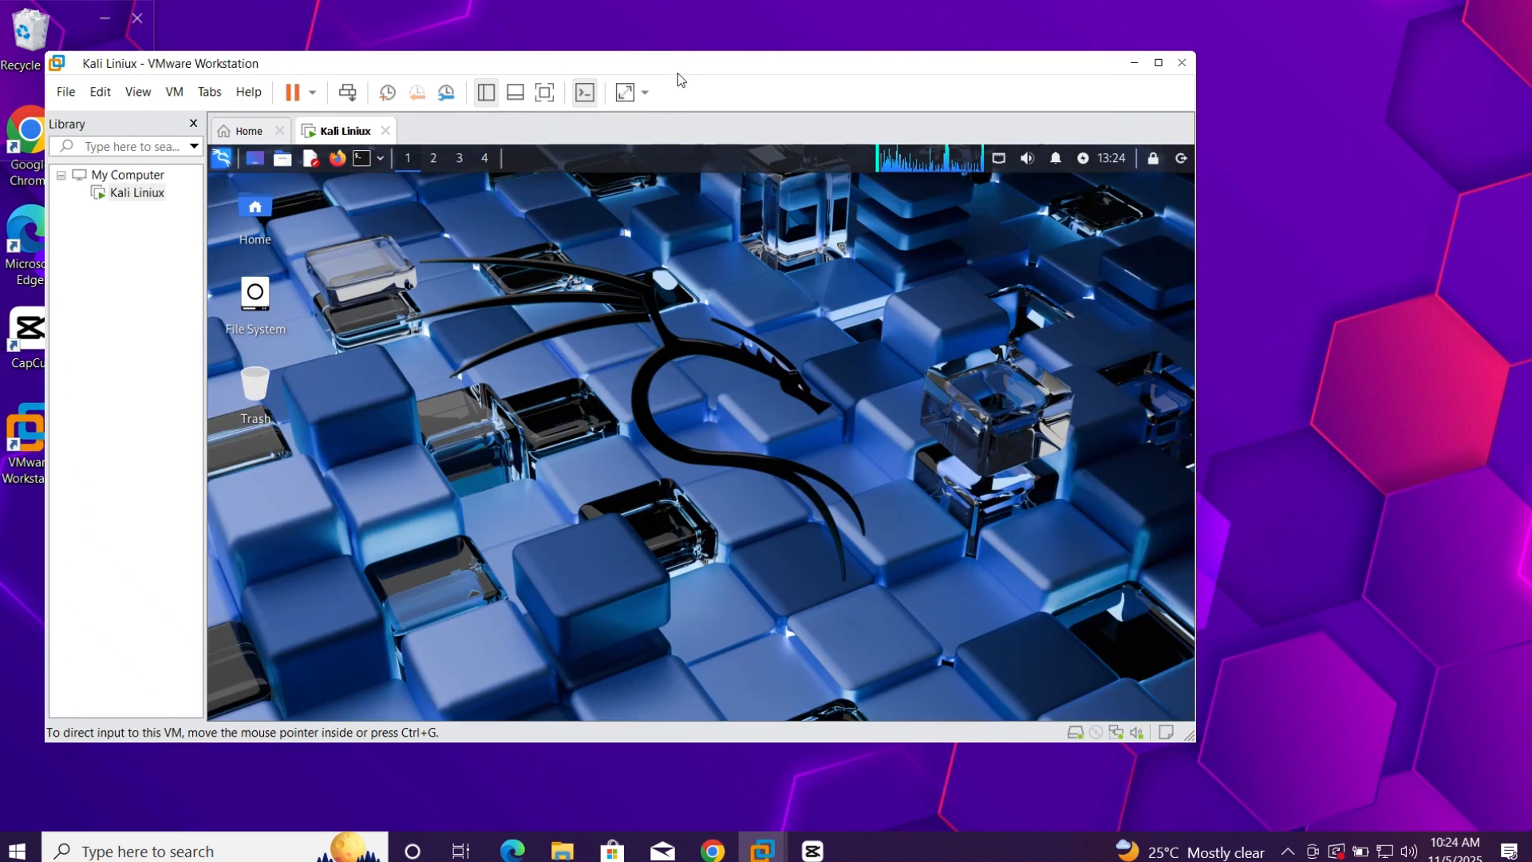
{"action": "left_click_drag", "start_coordinate": [677, 73], "coordinate": [809, 76]}
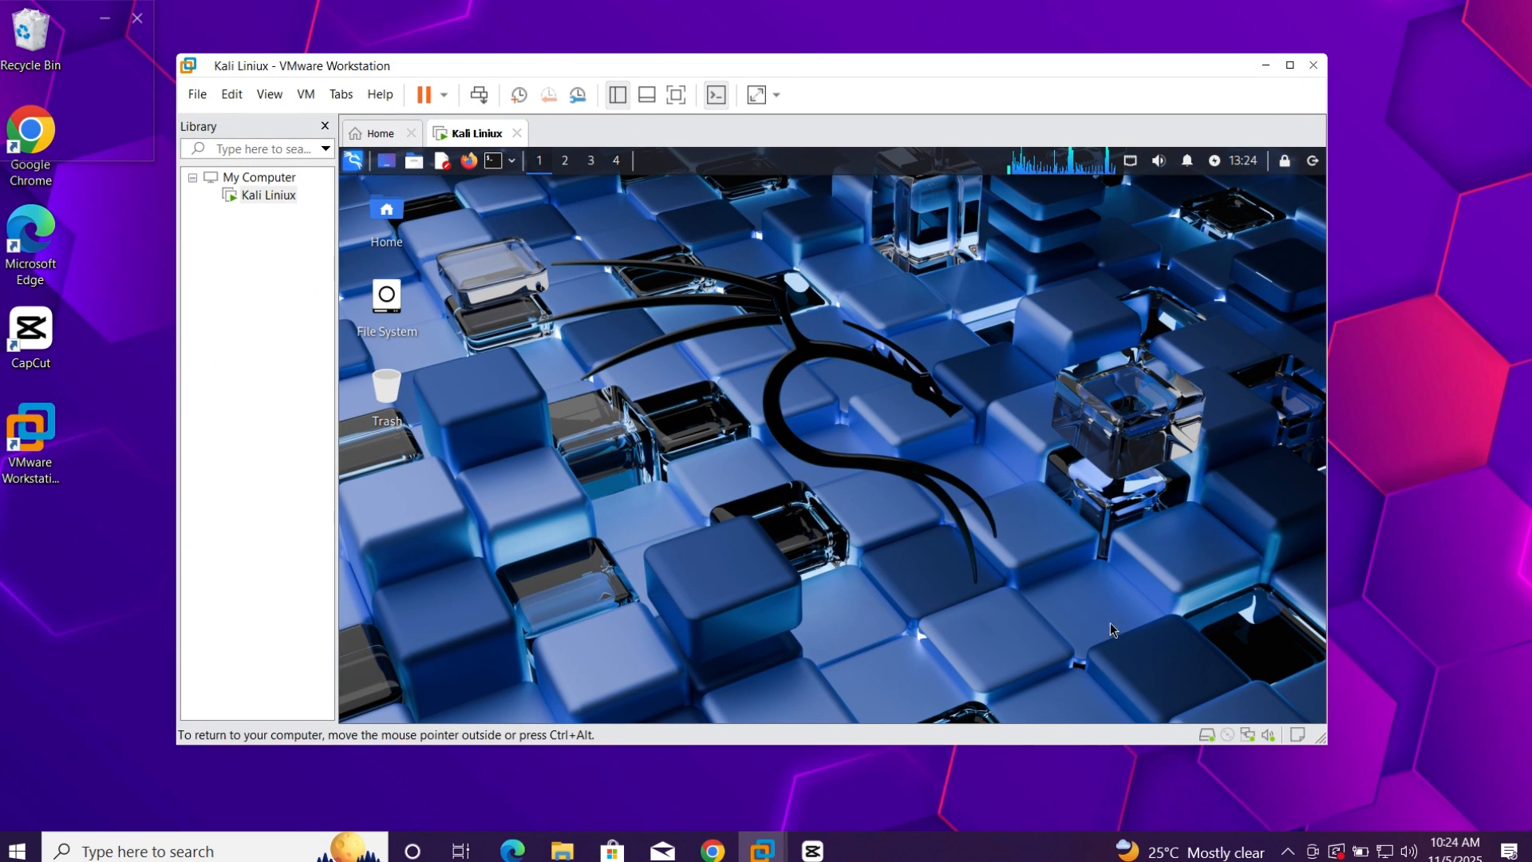
{"action": "left_click_drag", "start_coordinate": [1325, 743], "coordinate": [1460, 823]}
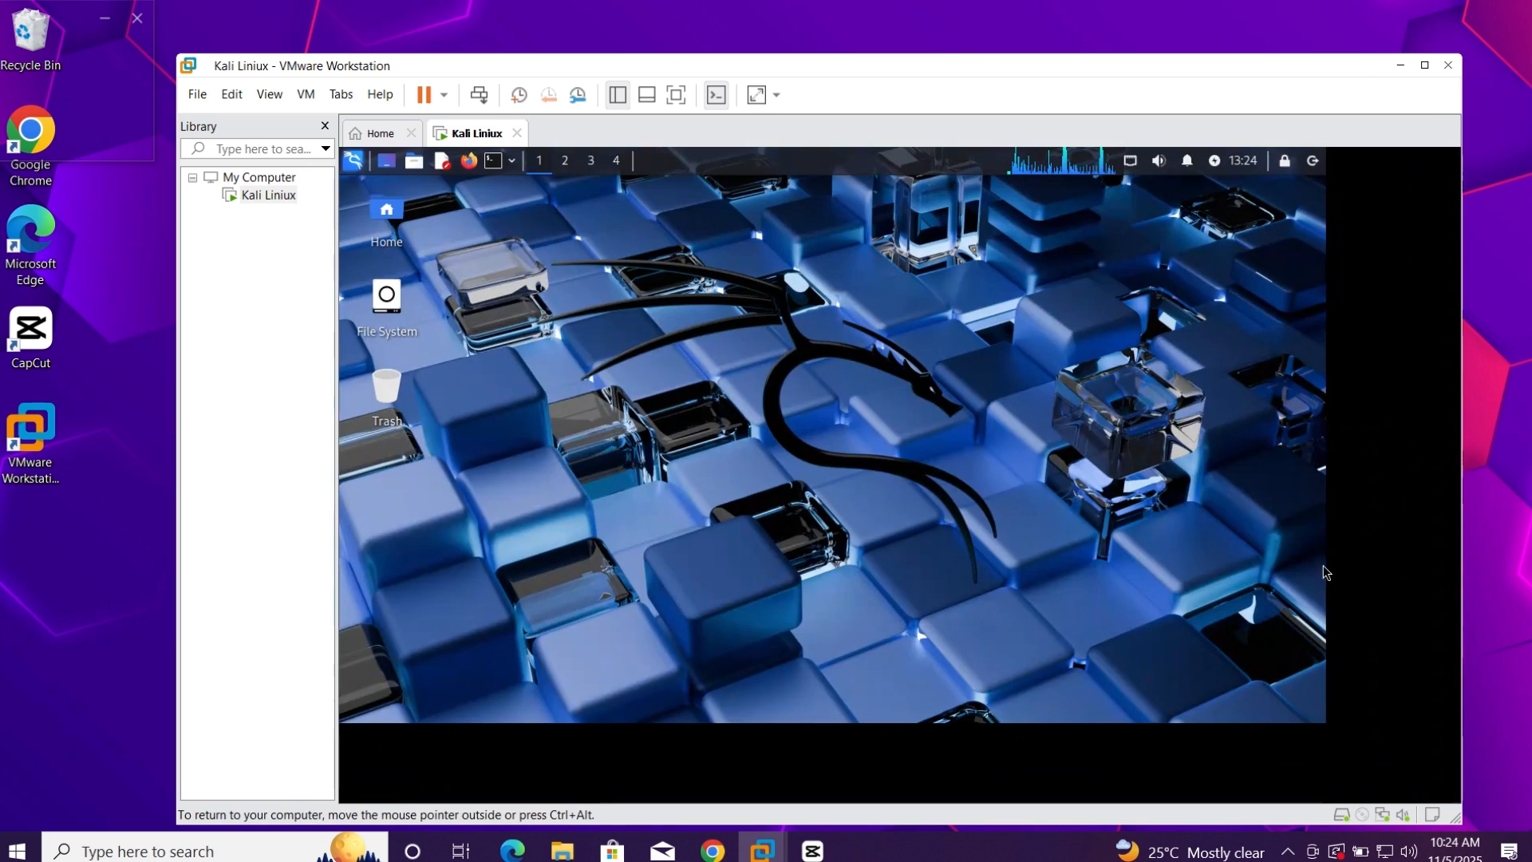